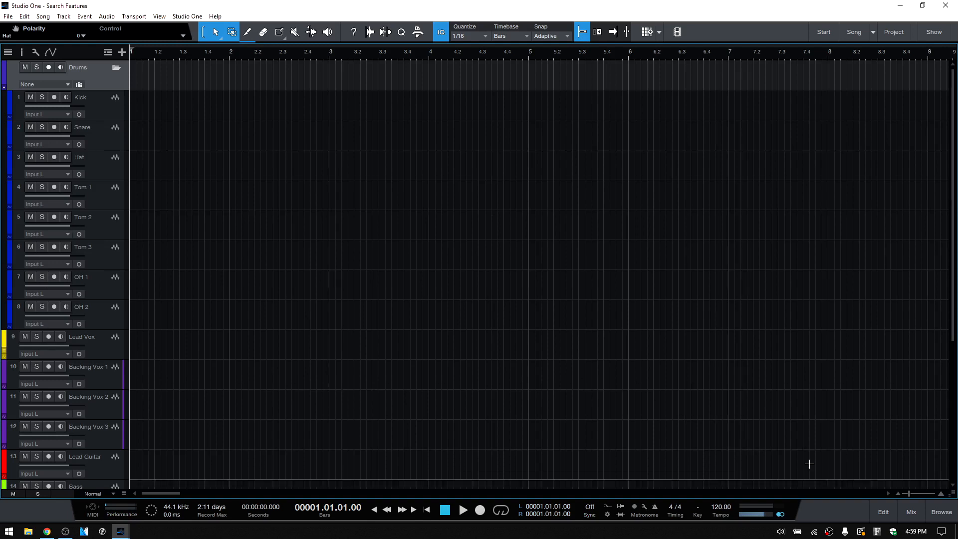
left_click(916, 513)
left_click(916, 513)
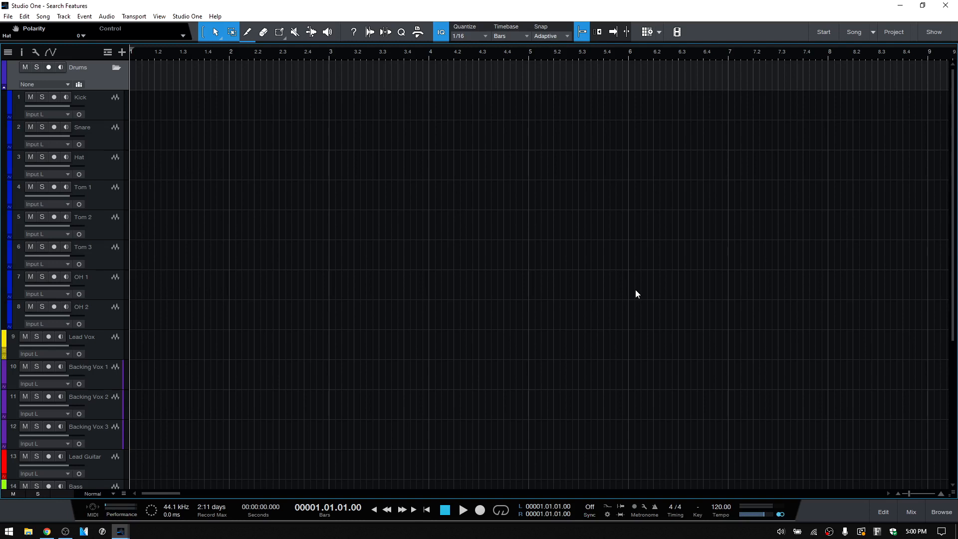
Open the track list, filter its tracks by "drums" and clear the filter again.
left_click(8, 53)
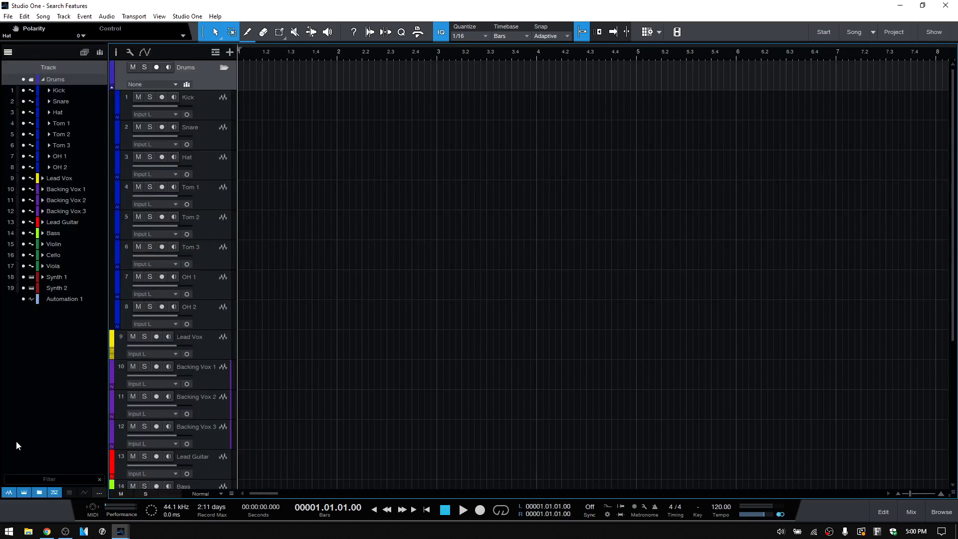
left_click(49, 480)
type("dru")
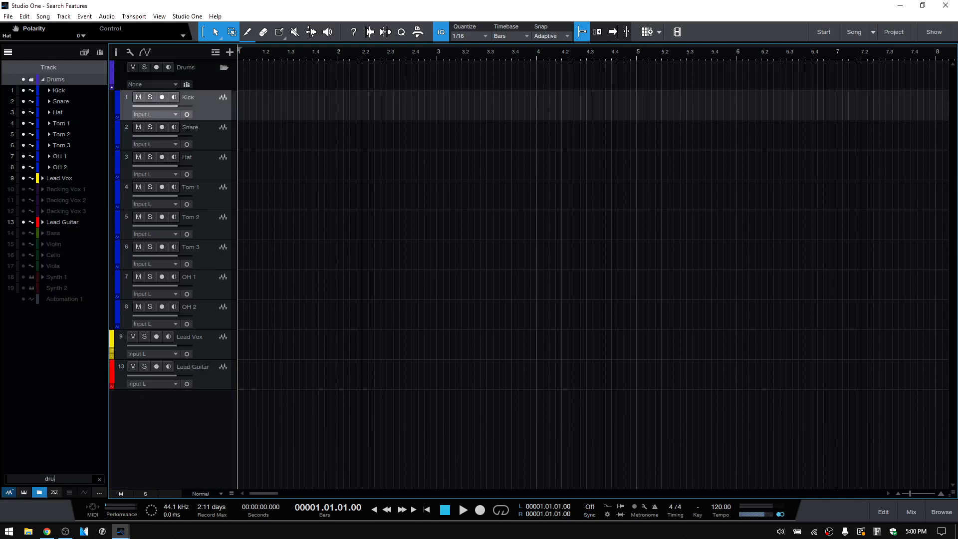
type("ms")
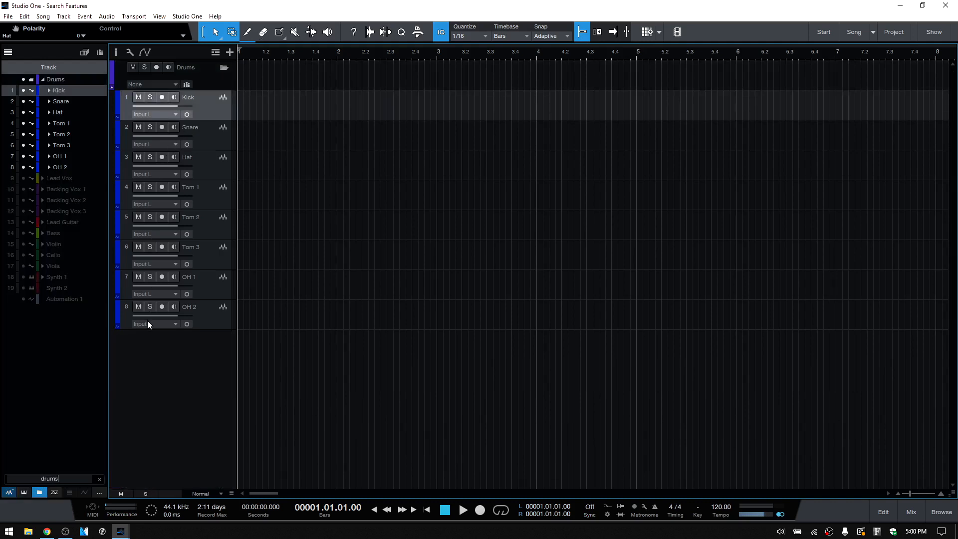
left_click(99, 480)
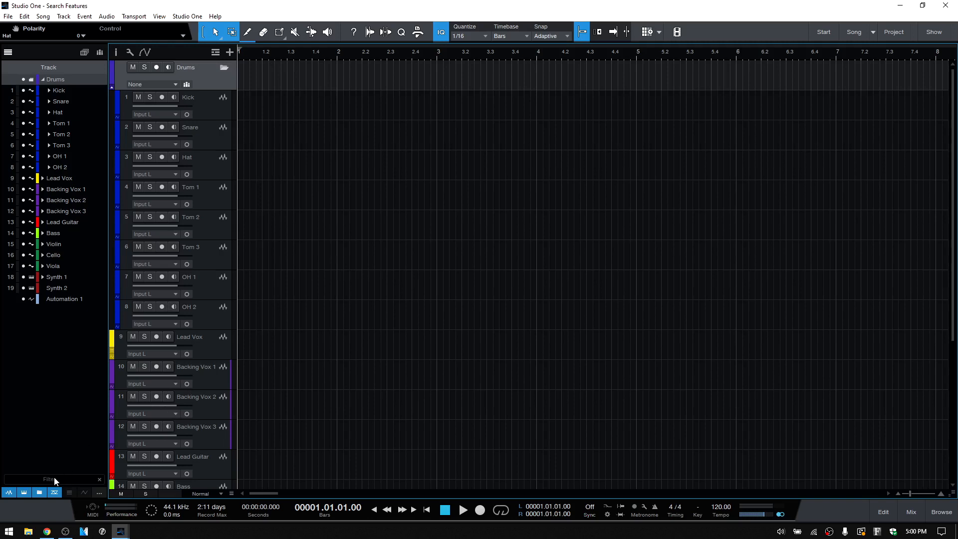
Filter the track list by "vox" to isolate the vocal tracks, and clear the filter.
left_click(53, 479)
type("vox")
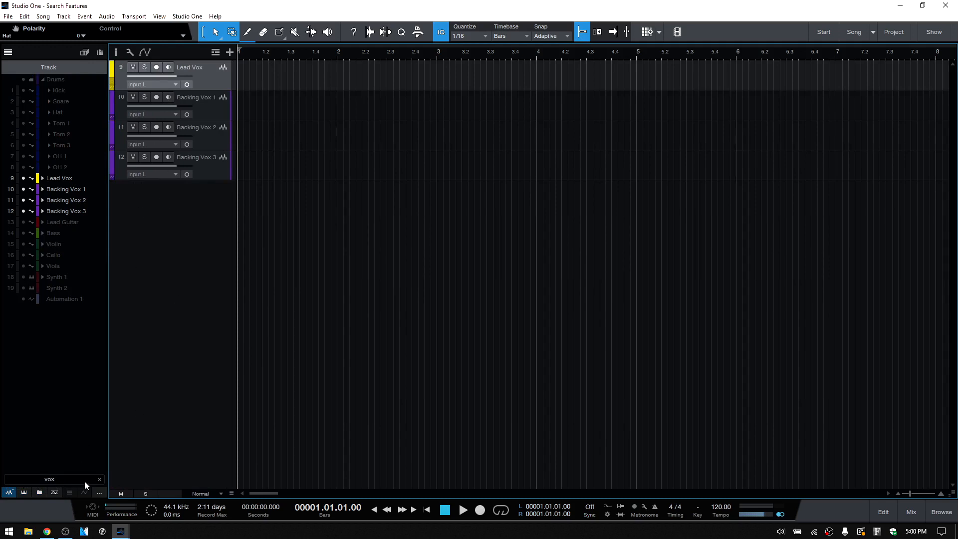
left_click(100, 480)
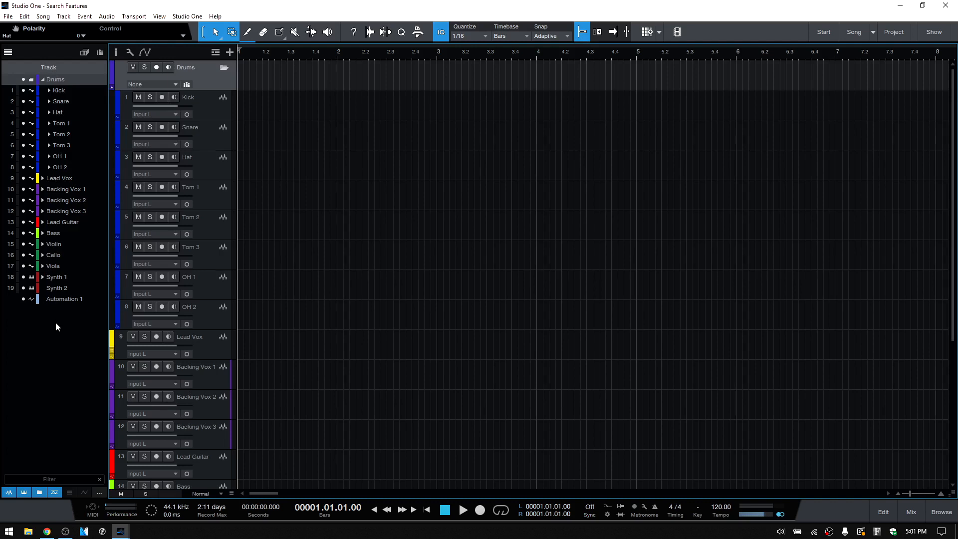
Hide and re-show the audio tracks, the instrument tracks and the folder tracks one type at a time.
left_click(8, 494)
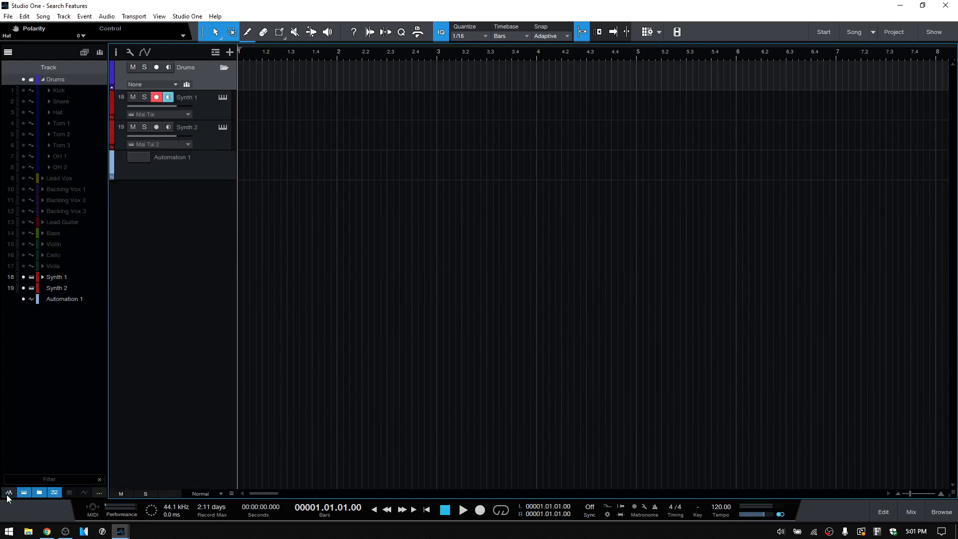
left_click(9, 494)
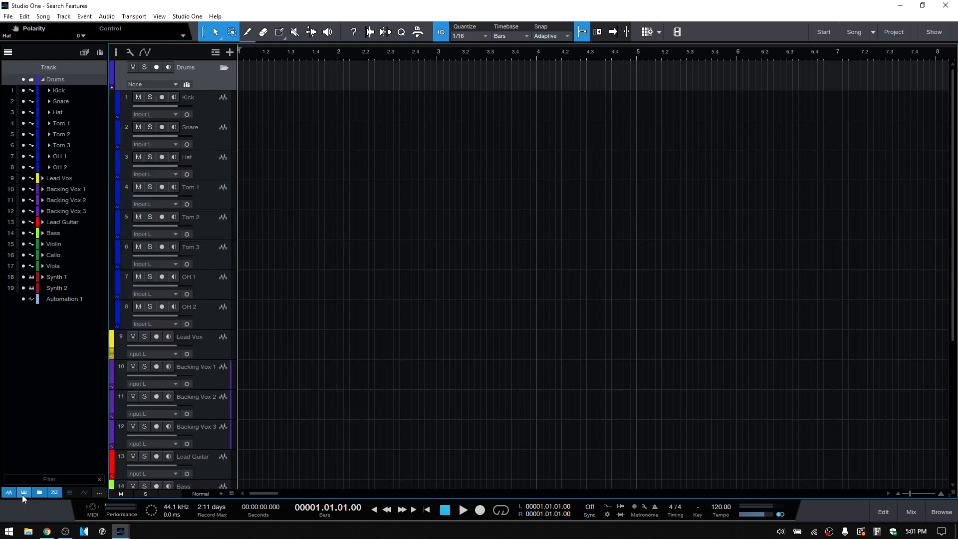
left_click(22, 495)
left_click(25, 493)
left_click(39, 493)
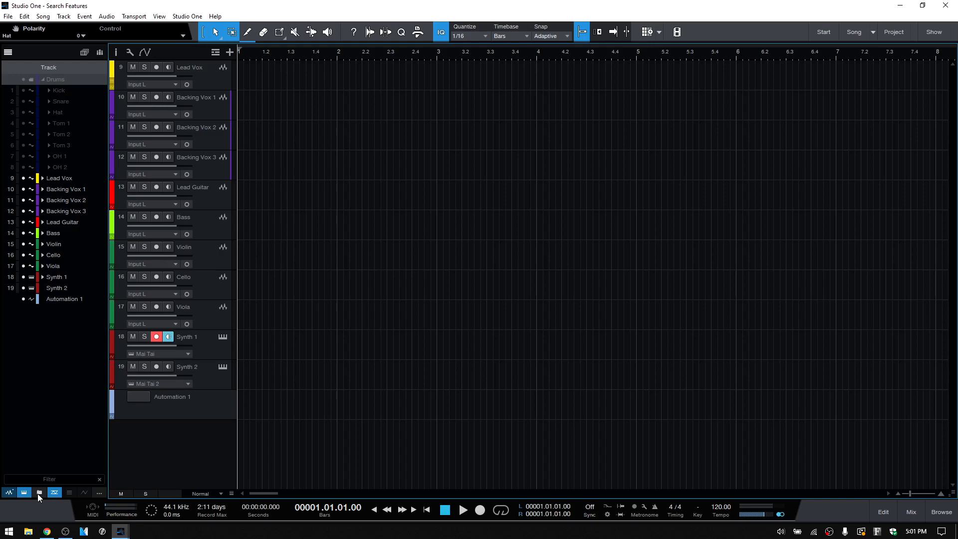
left_click(38, 493)
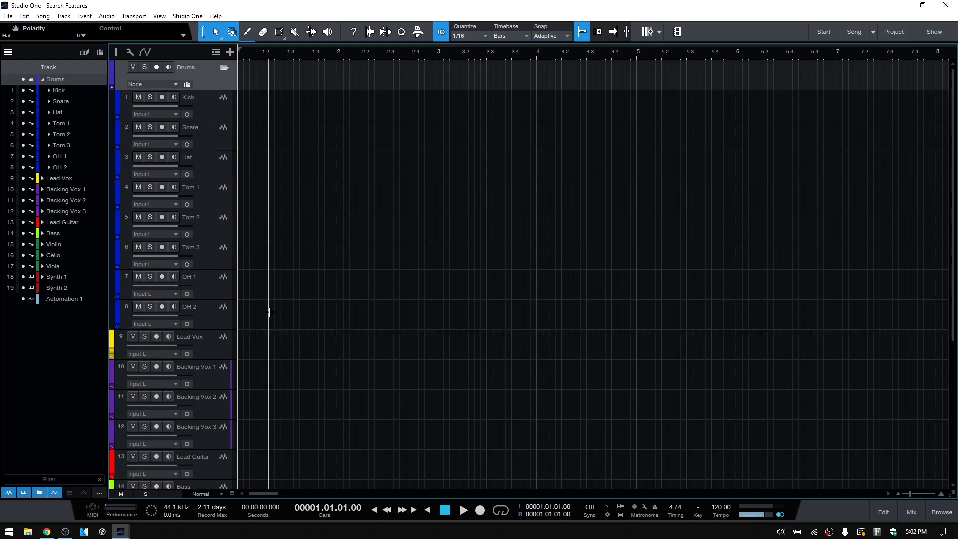
Hide the automation tracks in the arrangement and show them again.
scroll(180, 321, "down", 5)
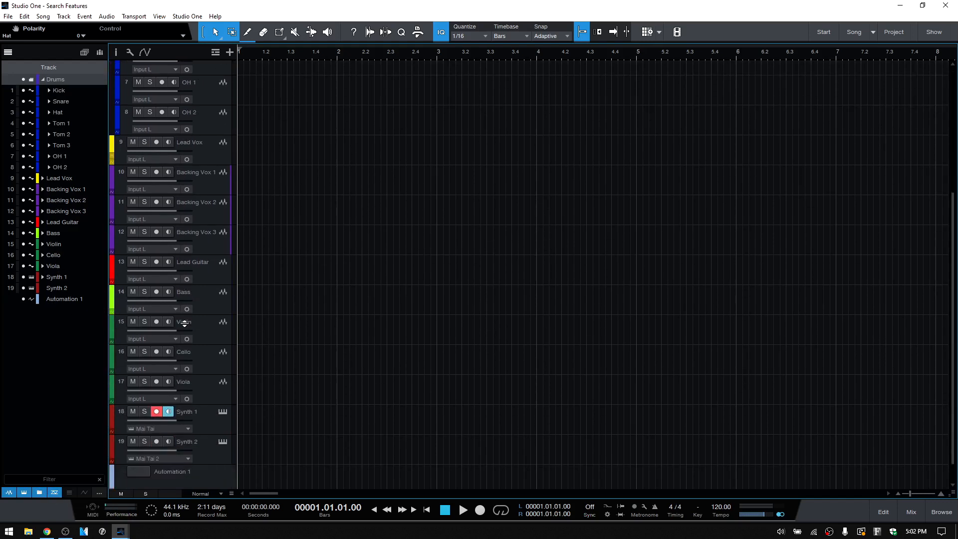
scroll(185, 323, "down", 1)
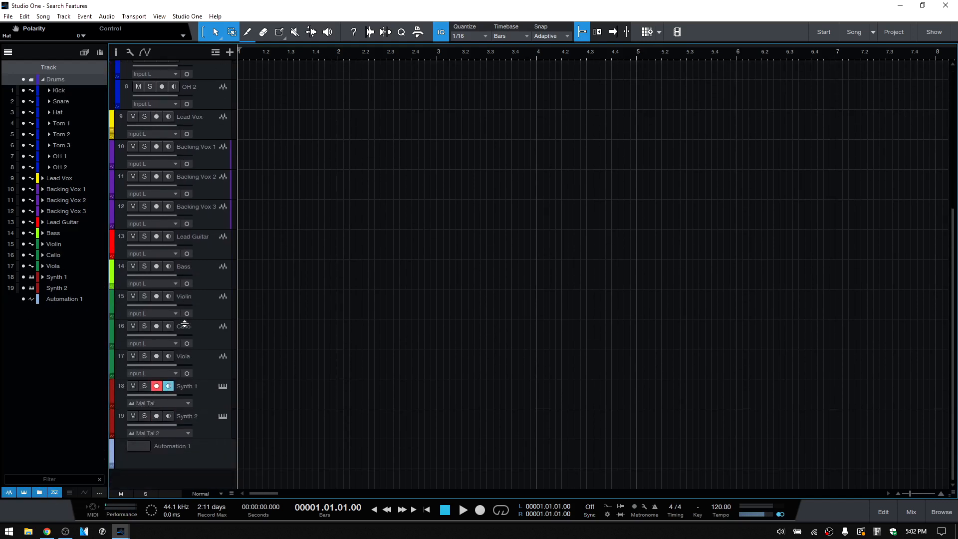
left_click(55, 493)
left_click(55, 494)
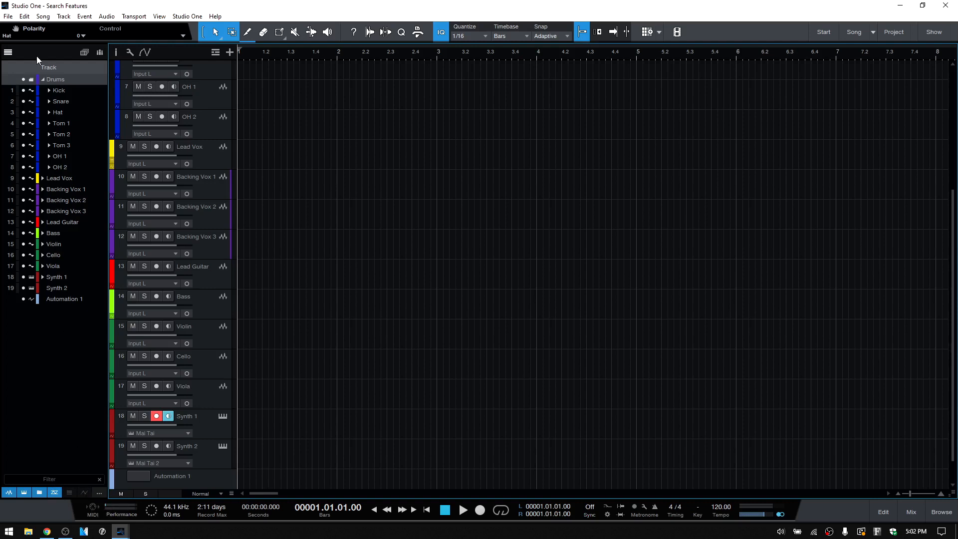
Expand the Lead Vox entry in the track list to show its layers and its envelopes.
left_click(42, 178)
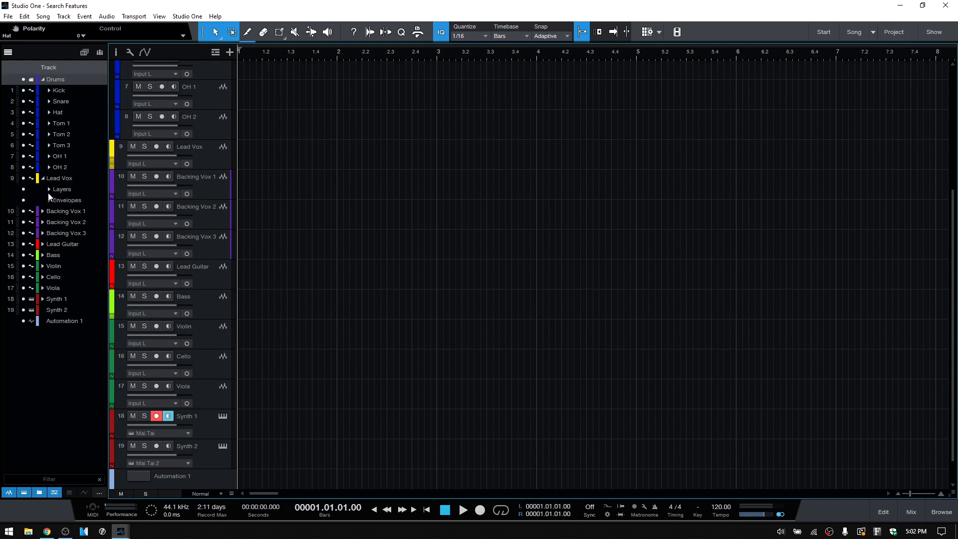
left_click(49, 190)
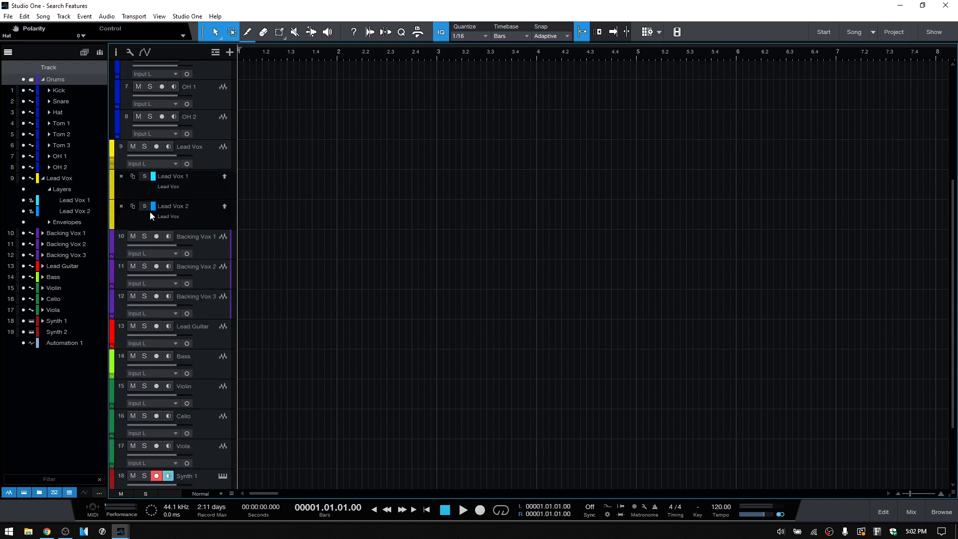
left_click(49, 220)
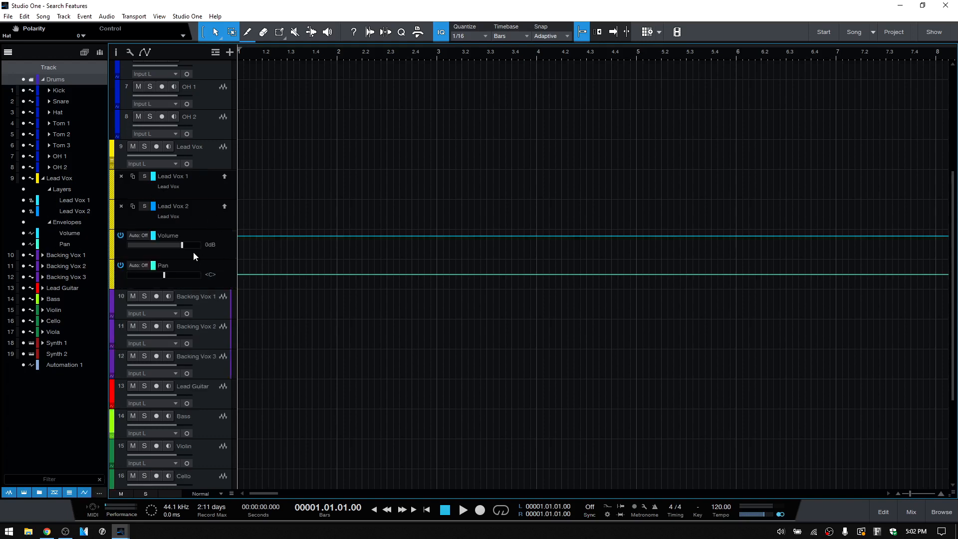
Hide all envelopes and layers from the arrangement and collapse the Lead Vox entry in the track list.
left_click(85, 493)
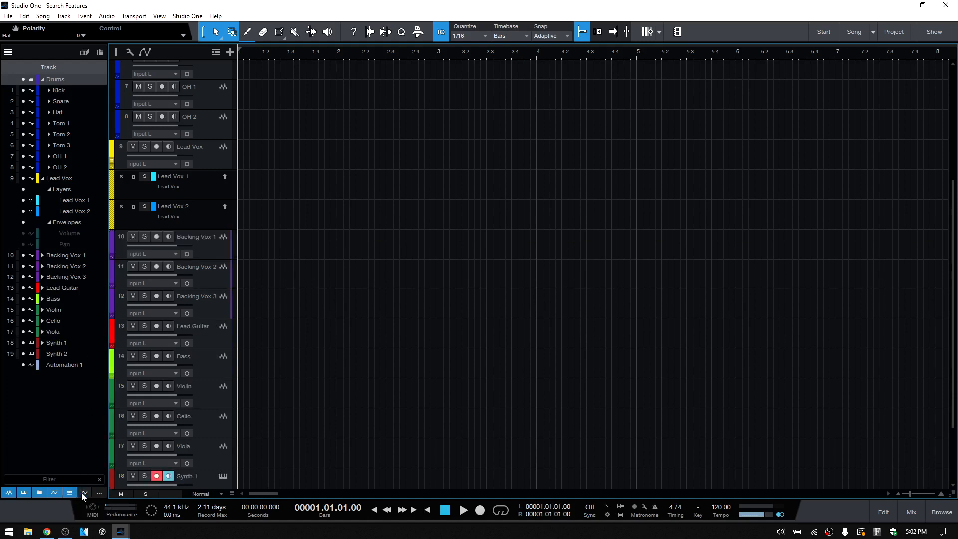
left_click(70, 492)
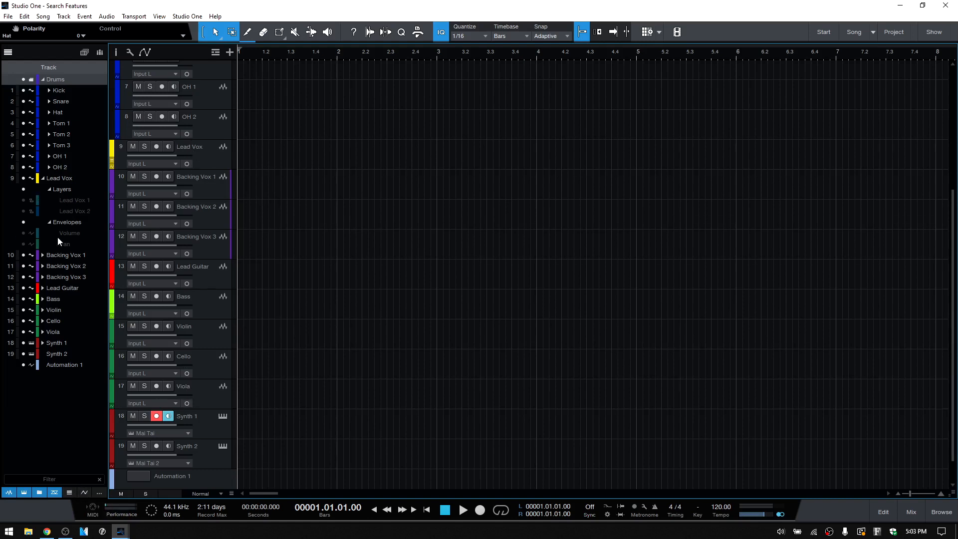
left_click(50, 222)
left_click(49, 191)
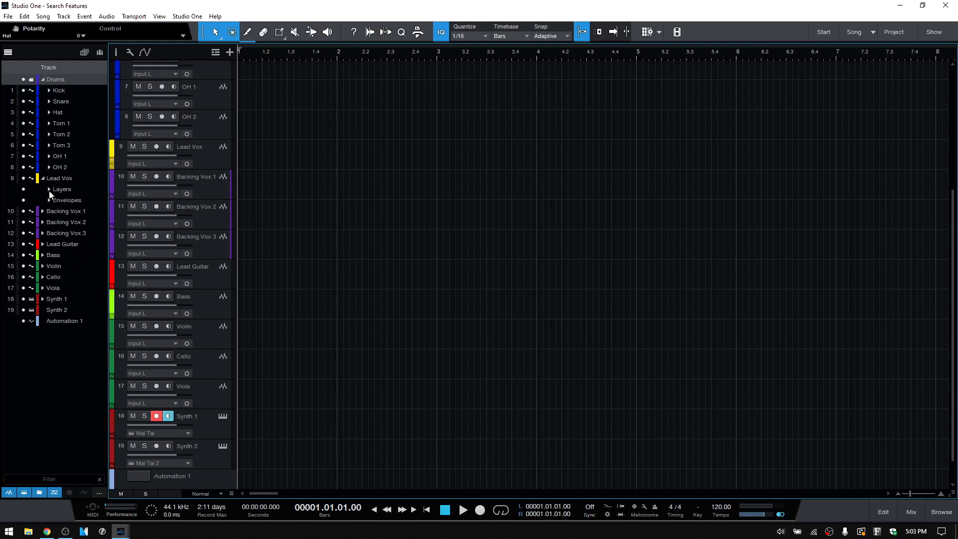
left_click(43, 179)
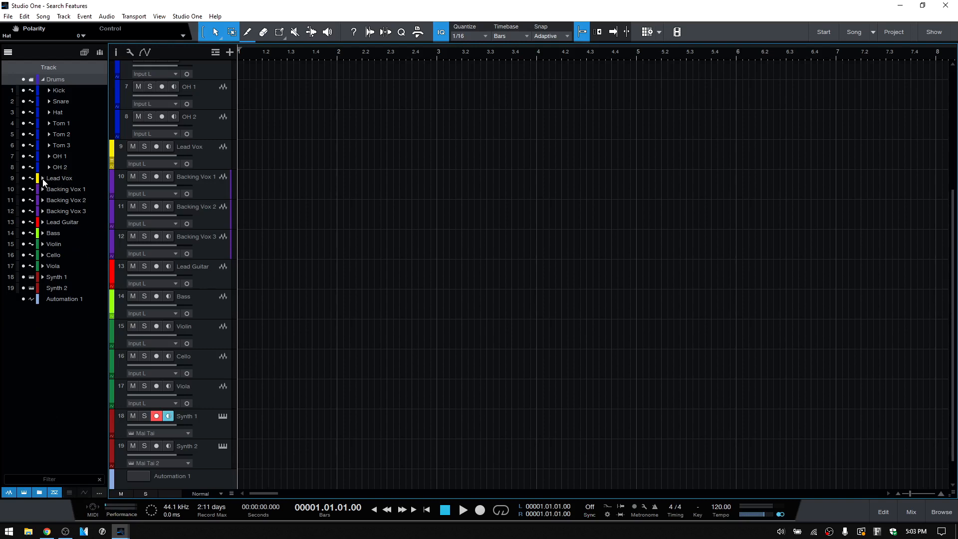
Hide the empty tracks and undo that visibility change.
left_click(100, 493)
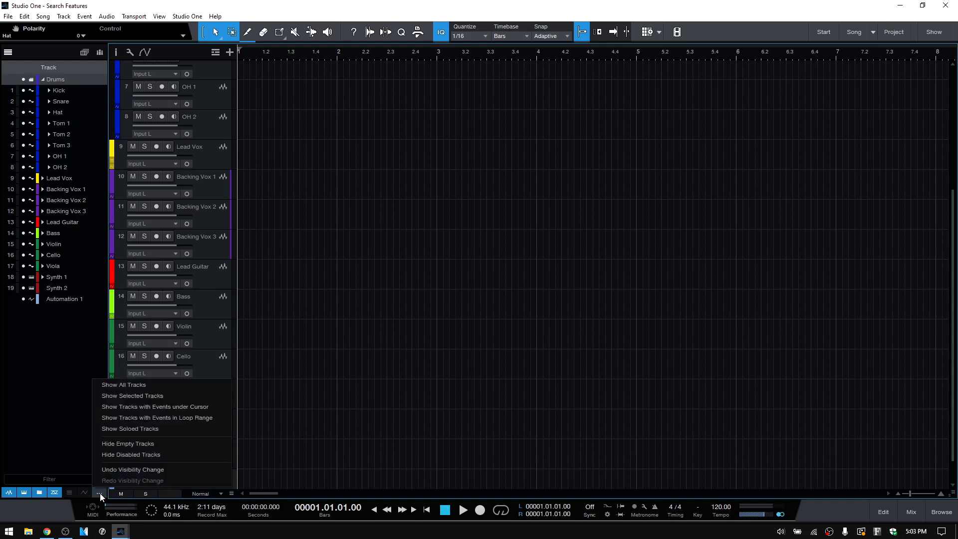
left_click(145, 448)
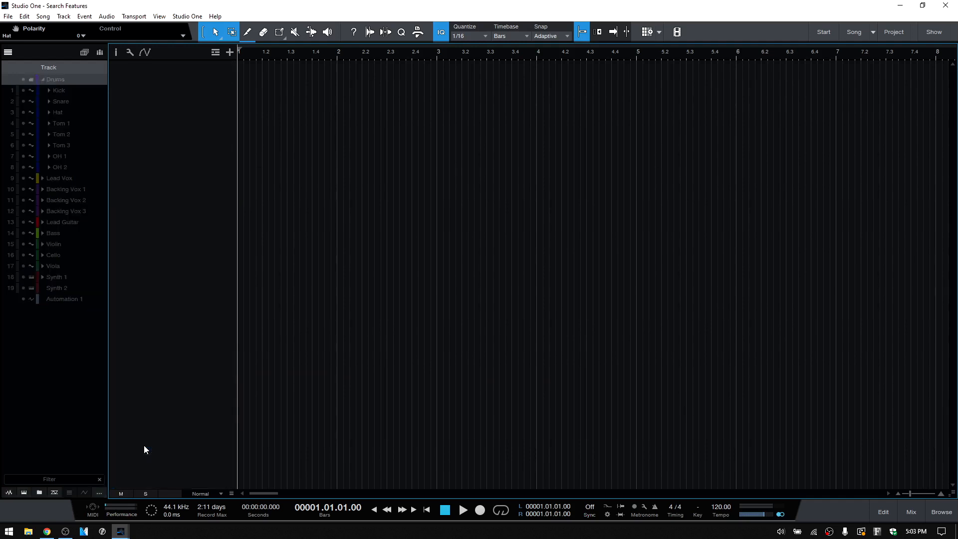
left_click(100, 492)
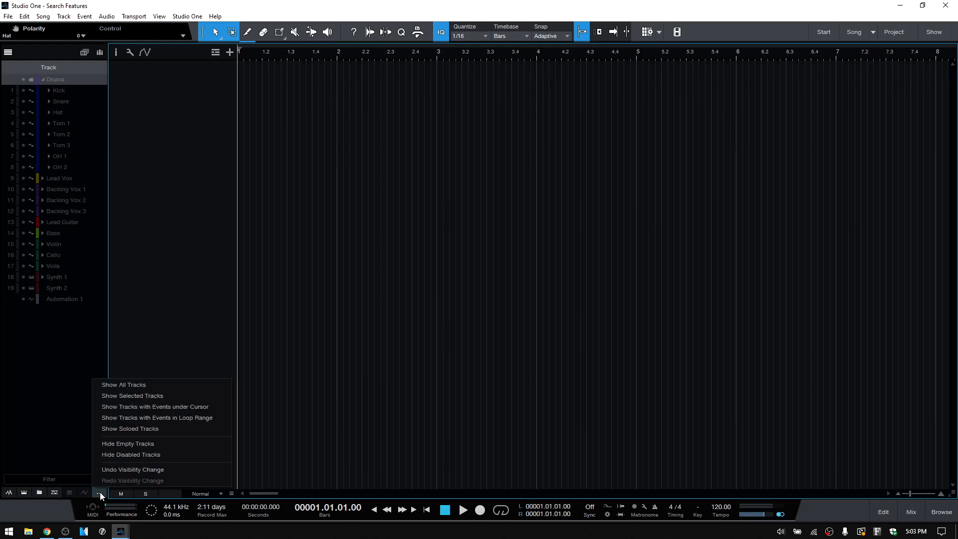
left_click(152, 471)
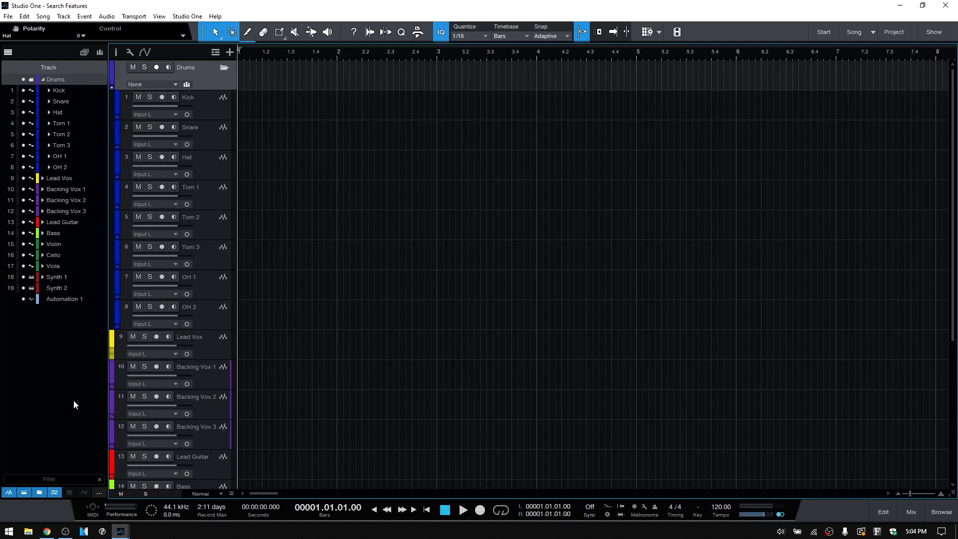
Show the scenes section of the track list and add a scene named "All" with every track visible.
left_click(84, 52)
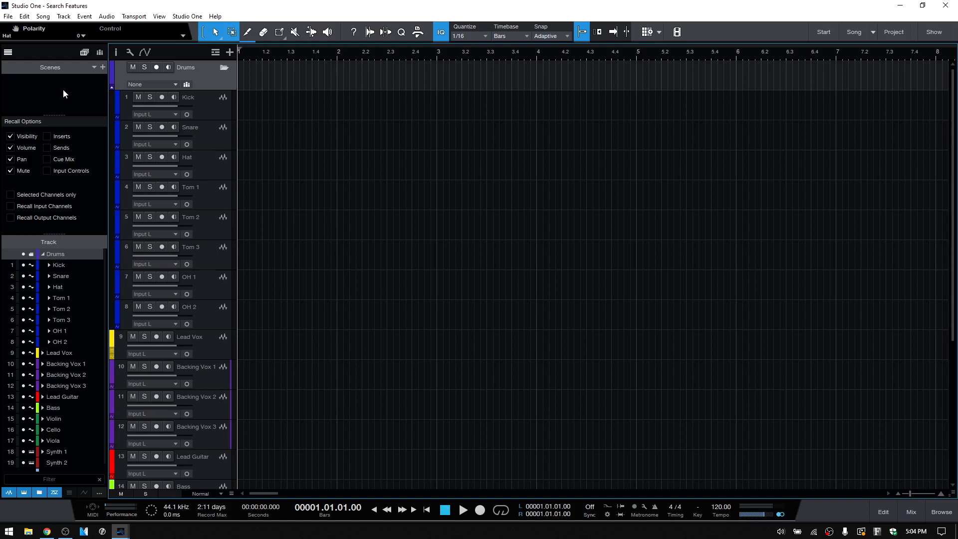
left_click(103, 68)
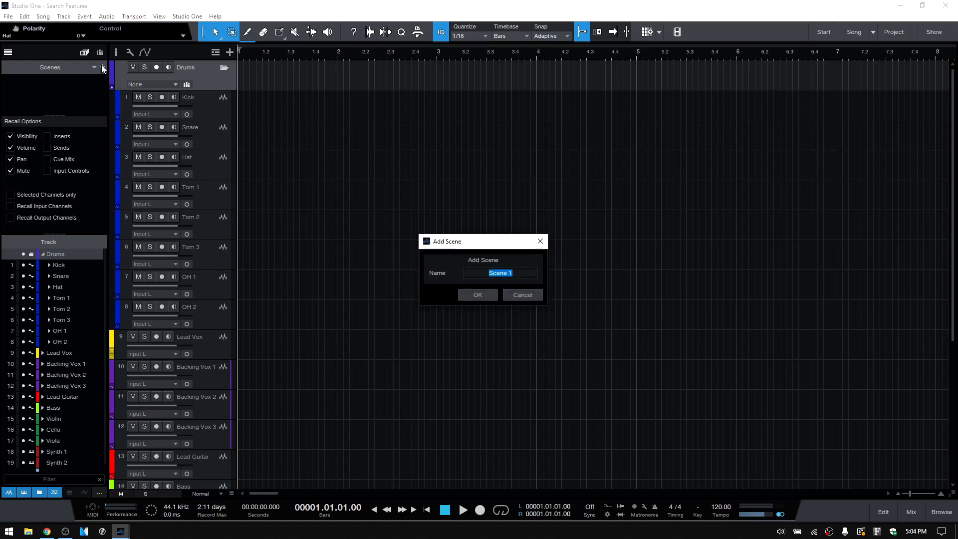
type("All")
left_click(475, 295)
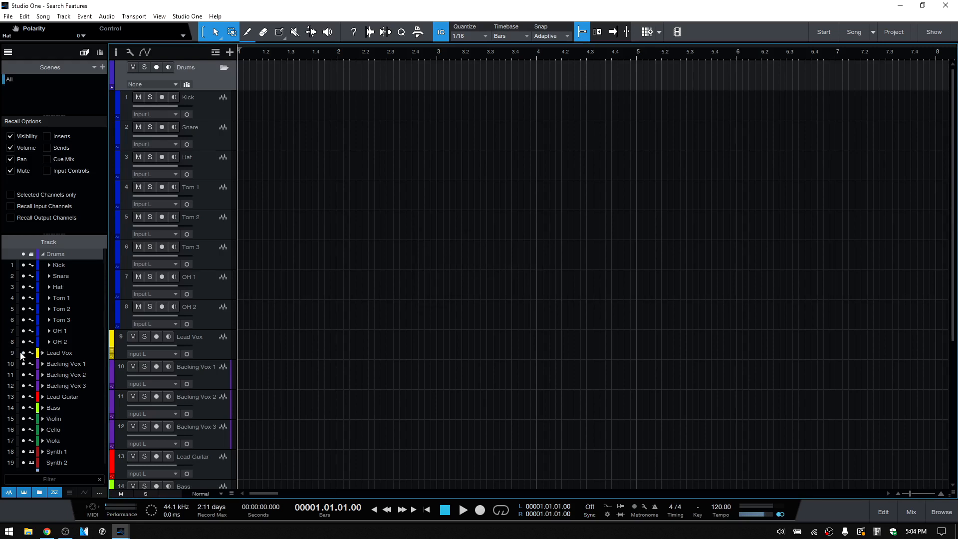
Hide tracks 9 to 19, from Lead Vox through Synth 2, and save the view as a scene named "Drums".
left_click_drag(24, 353, 22, 465)
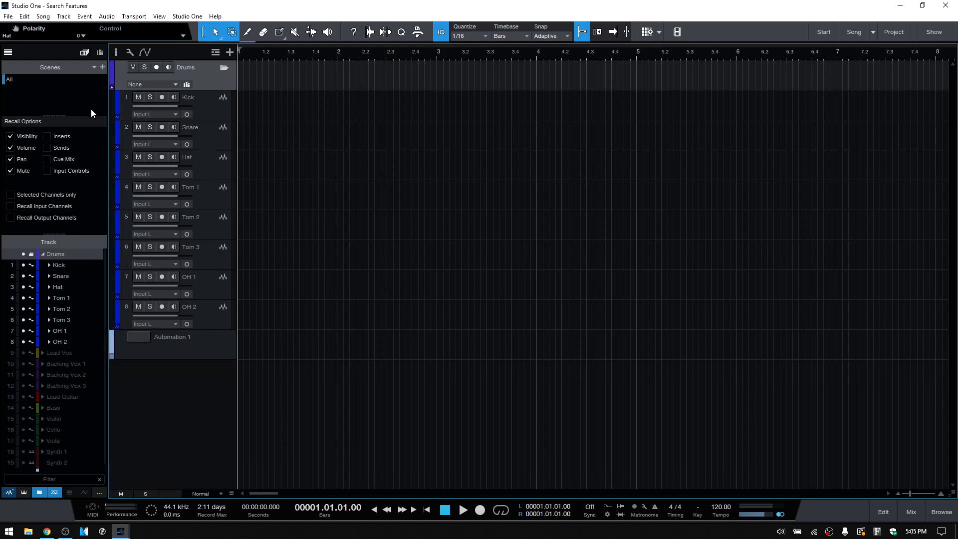
left_click(103, 67)
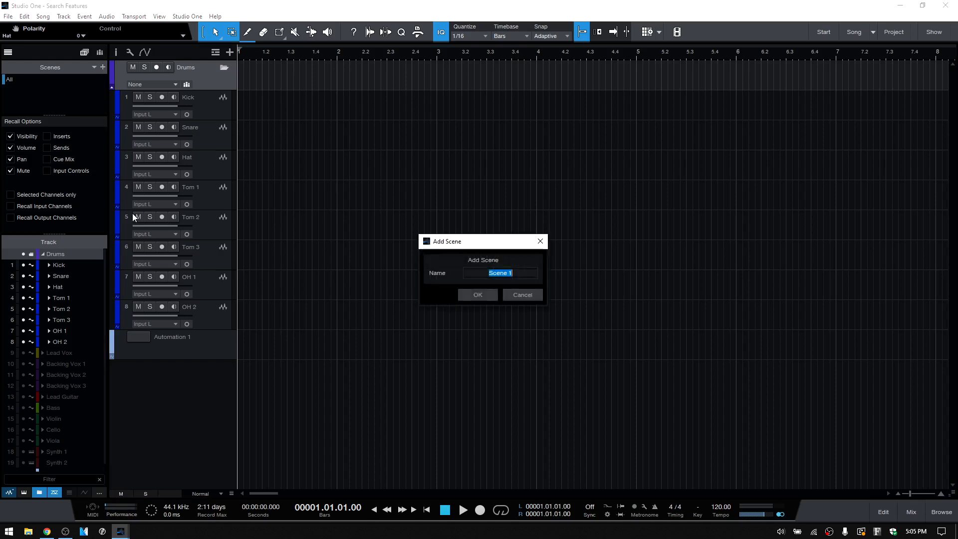
type("Drums")
key("Return")
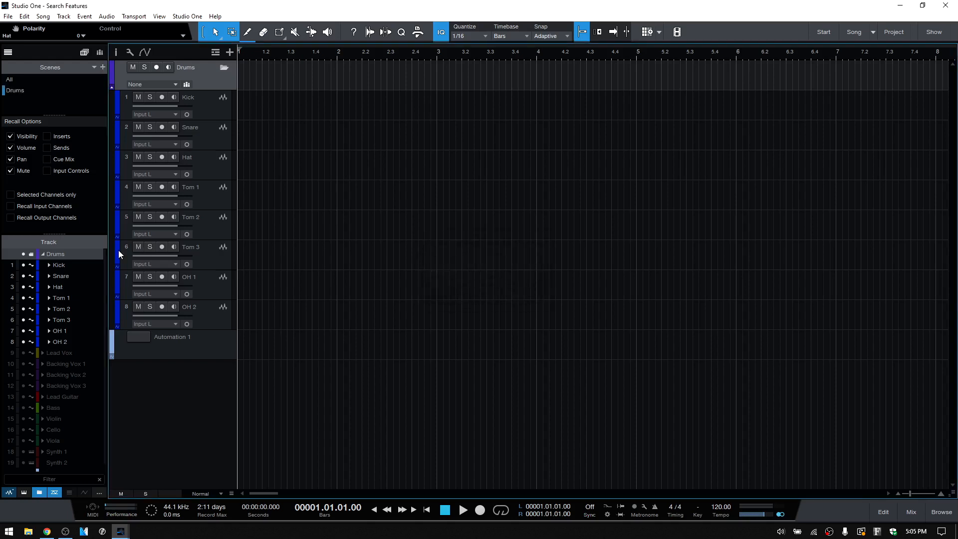
Recall the All scene and the Drums scene in turn, and remove the Drums scene.
left_click(17, 79)
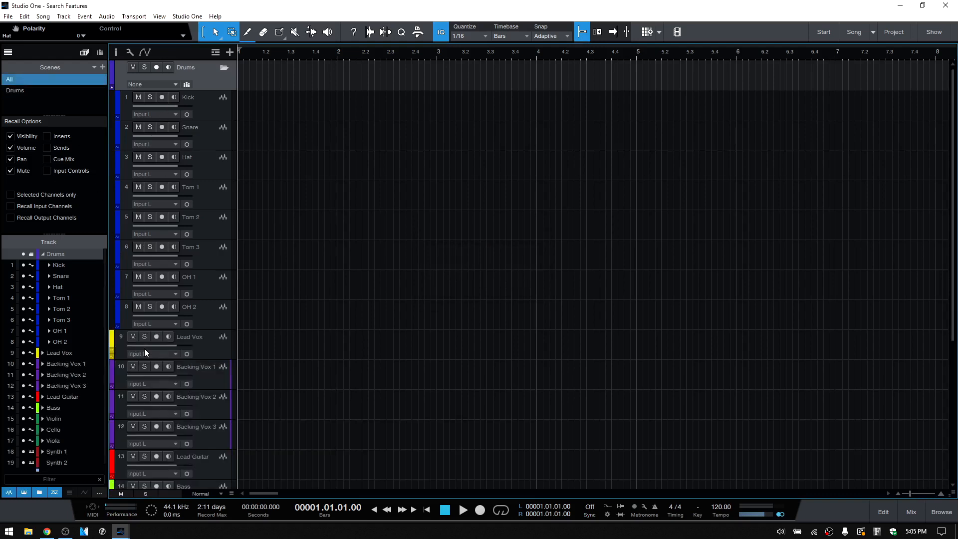
left_click(19, 91)
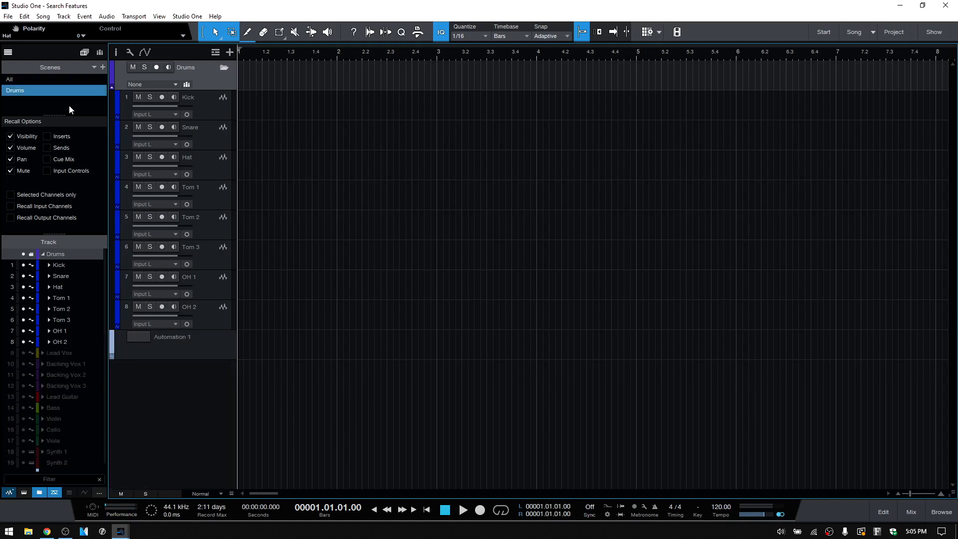
right_click(55, 92)
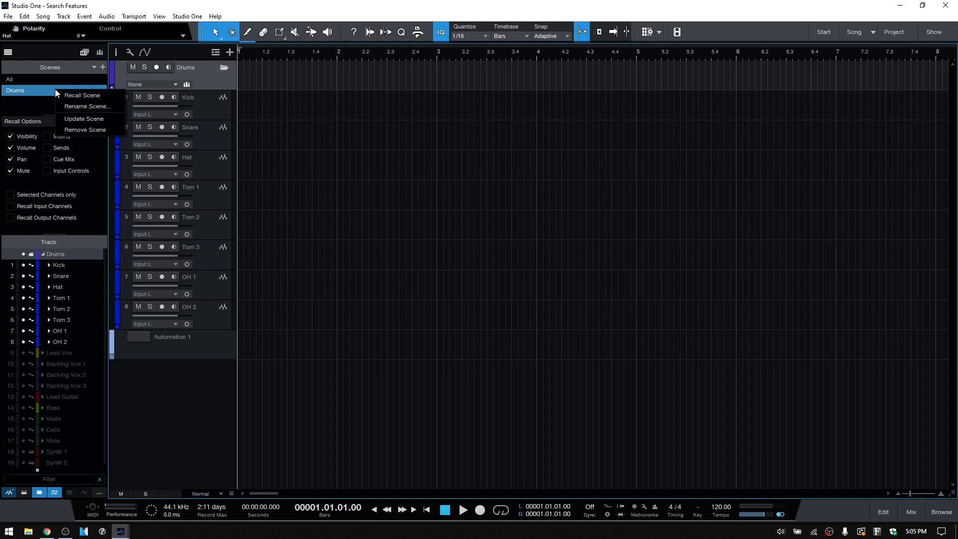
left_click(85, 131)
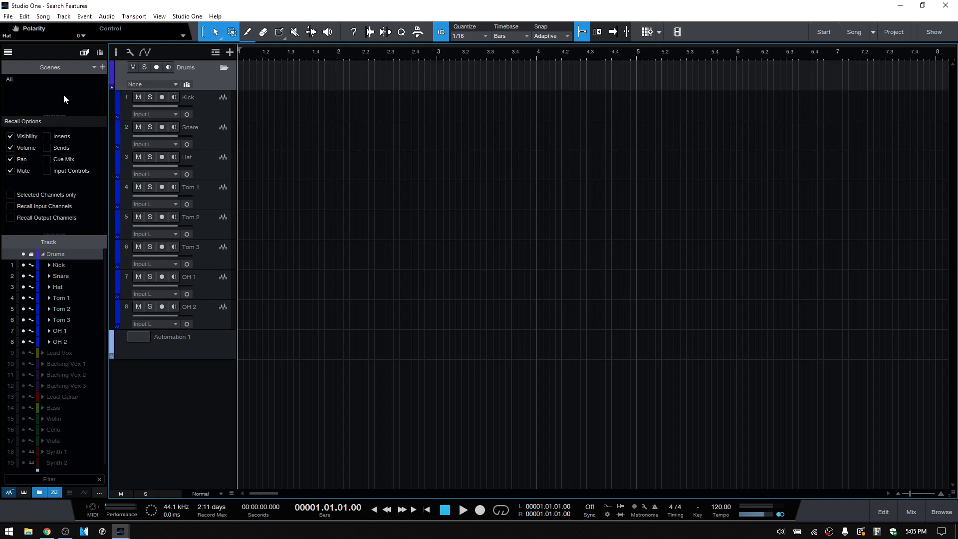
Remove the All scene, hide the scenes section and make tracks 9 to 19, Lead Vox through Synth 2, visible again.
right_click(56, 82)
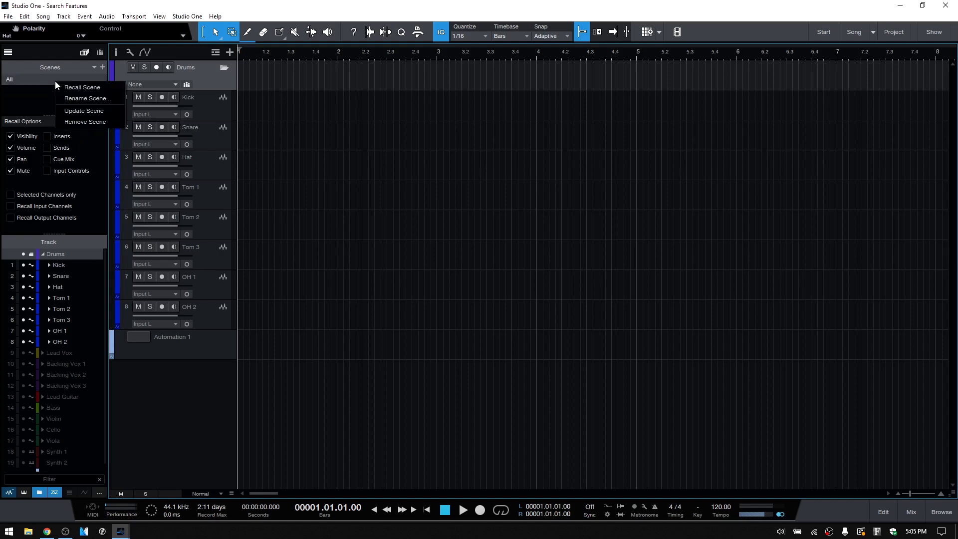
left_click(81, 121)
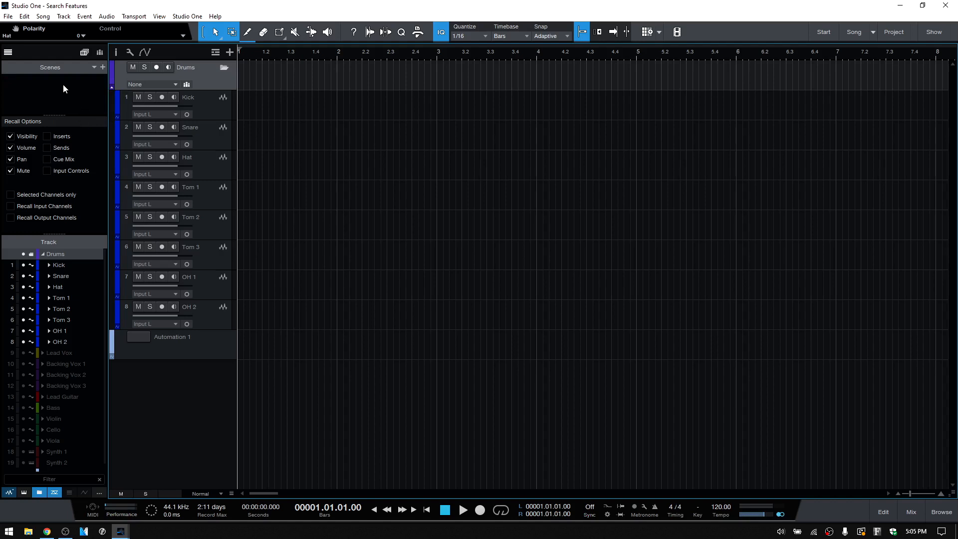
left_click(83, 52)
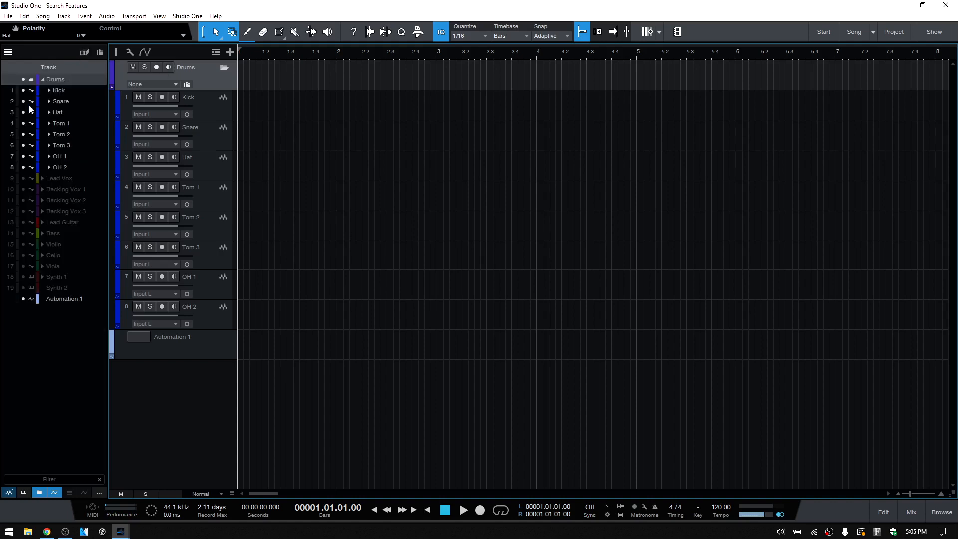
left_click_drag(24, 179, 25, 294)
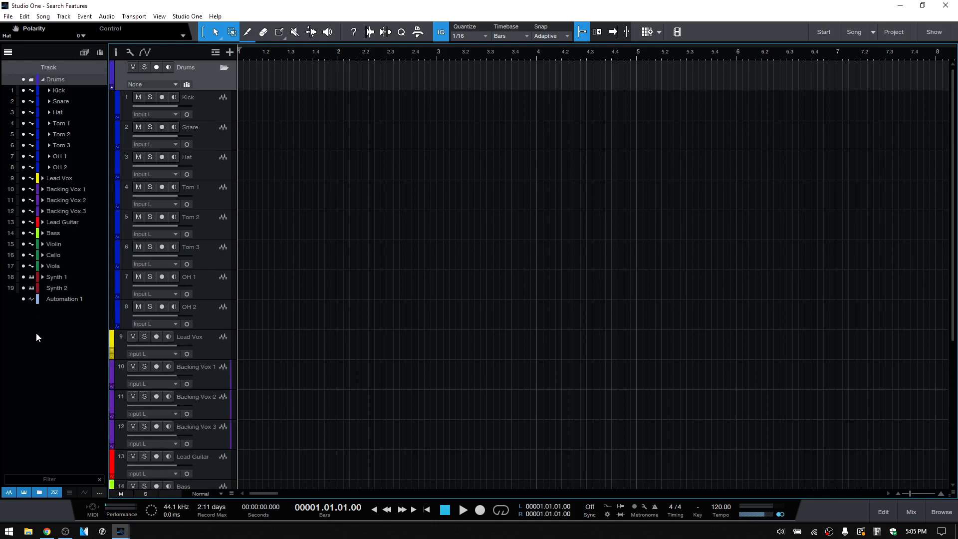
Show the groups section, select the Backing Vox group, and lower its linked track volume before resetting it to 0 dB.
left_click(100, 55)
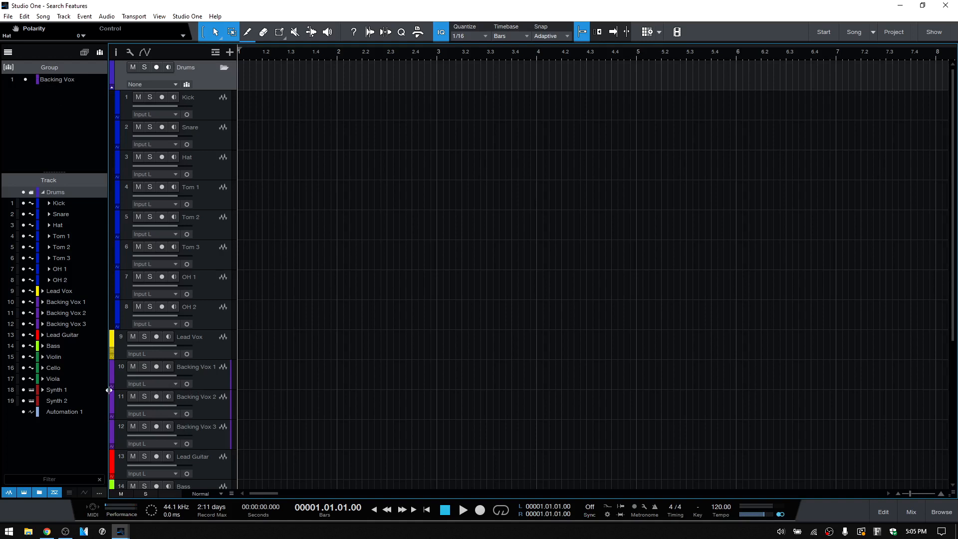
left_click(56, 80)
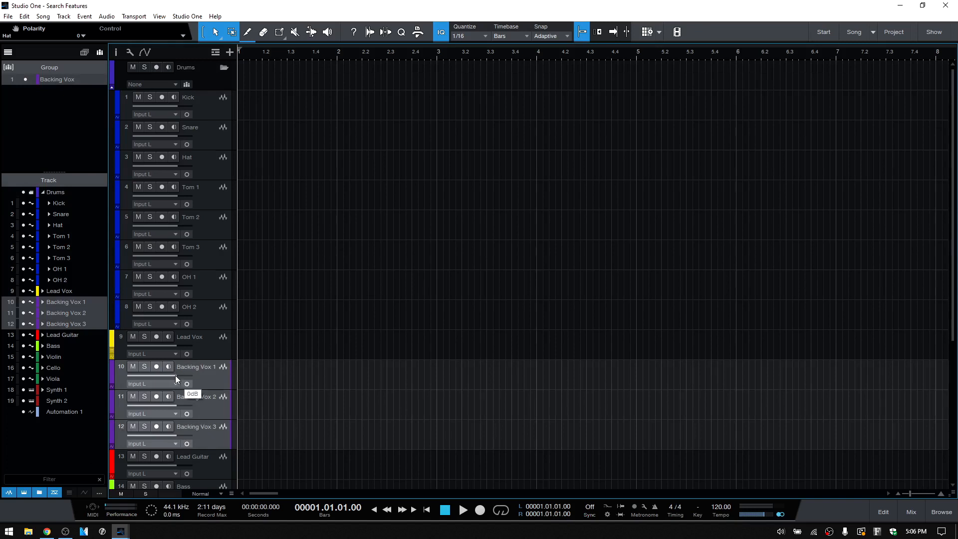
left_click_drag(175, 375, 166, 375)
left_click(158, 376, "alt")
Try record arm on Backing Vox 1 with the group active, and toggle its mute and solo on and off.
left_click(157, 367)
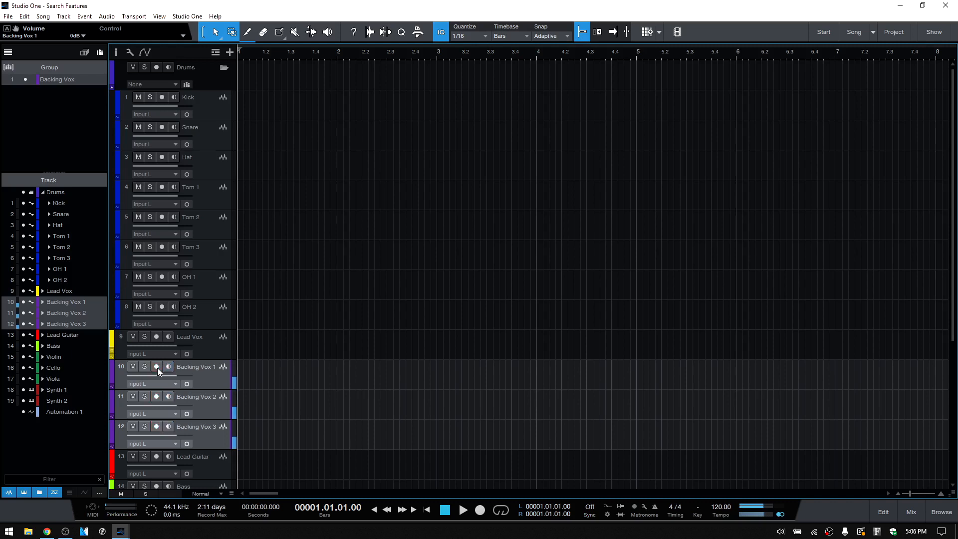
left_click(133, 366)
left_click(133, 367)
left_click(143, 367)
left_click(143, 366)
Suspend the Backing Vox group, change and reset the volume of Backing Vox 1 alone, and reactivate the group.
left_click(26, 80)
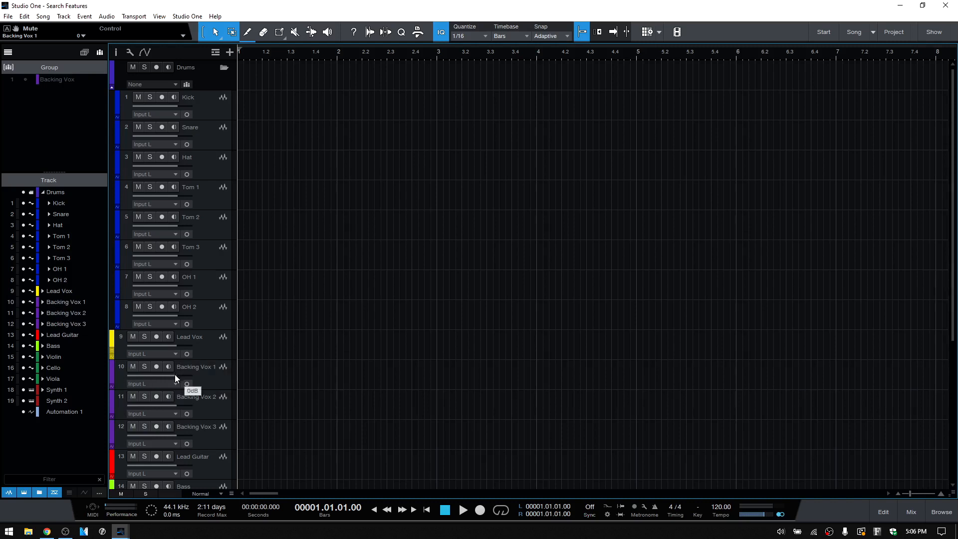
mouse_move(174, 375)
left_mouse_down()
mouse_move(158, 373)
mouse_move(171, 376)
left_mouse_up()
left_click(172, 375, "alt")
left_click(25, 80)
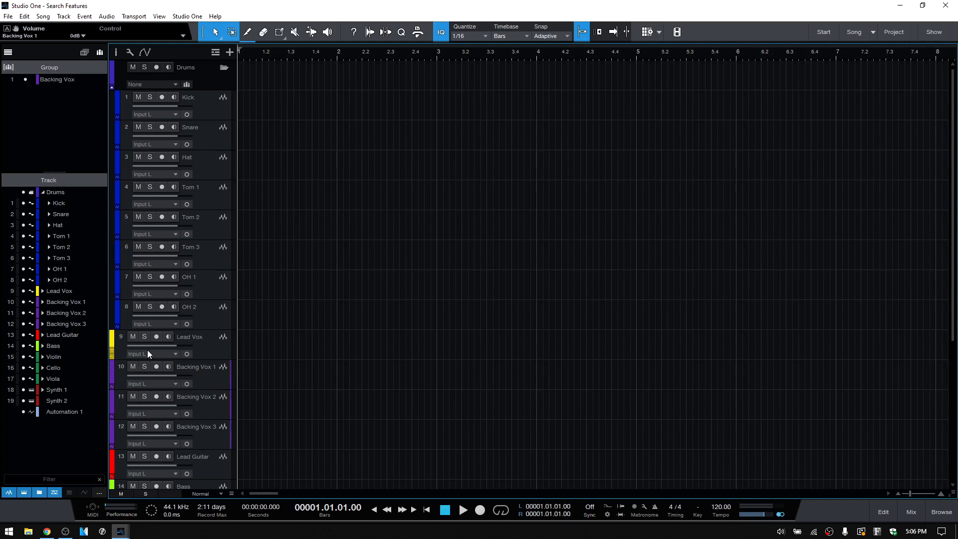
Adjust the Backing Vox 1 volume repeatedly with the Backing Vox group active, and reset it to 0 dB.
left_click_drag(175, 376, 167, 379)
left_click(174, 376, "alt")
left_click_drag(175, 375, 162, 375)
left_click(172, 375, "ctrl")
mouse_move(176, 376)
left_mouse_down()
mouse_move(161, 378)
mouse_move(178, 376)
left_mouse_up()
left_click(177, 376, "alt")
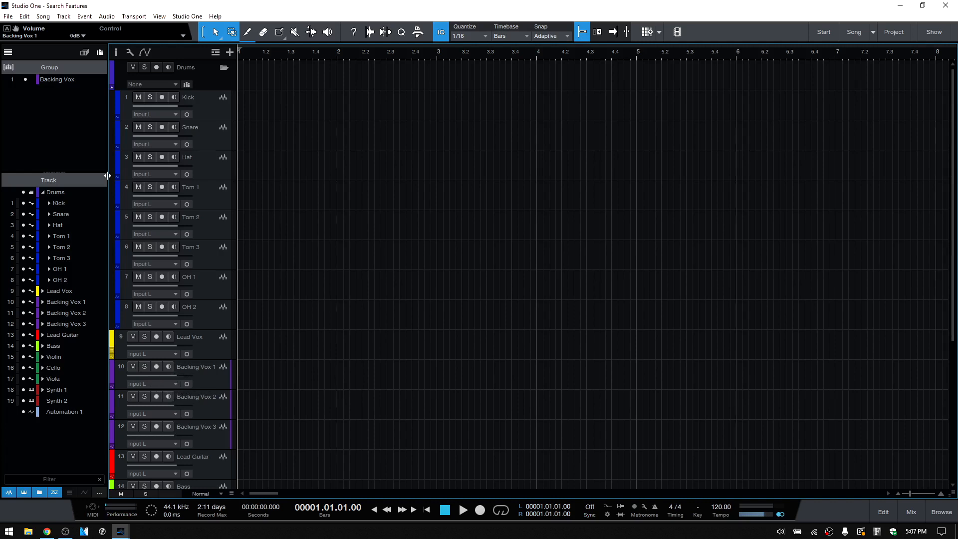
View the Backing Vox group's linked attributes, dismiss them without changes, and hide the groups section.
right_click(55, 129)
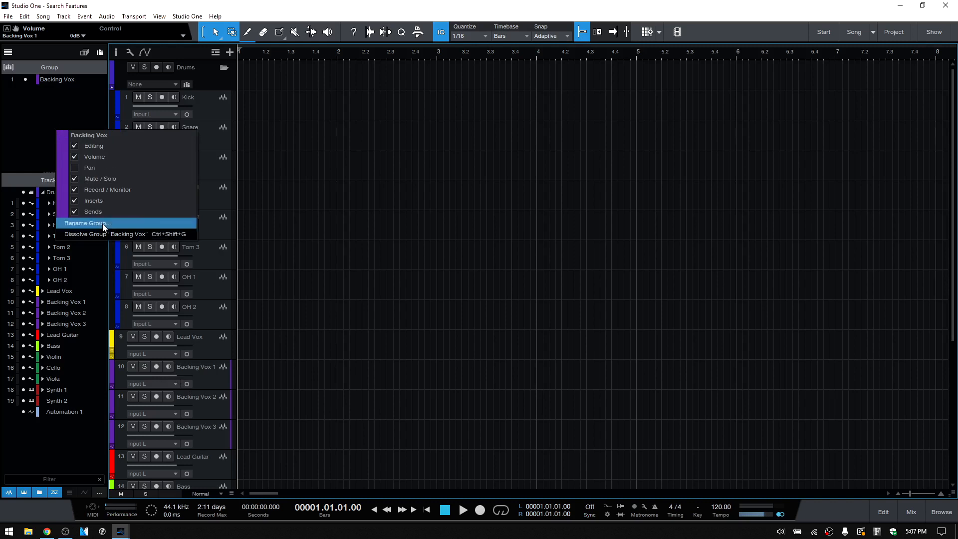
left_click(20, 128)
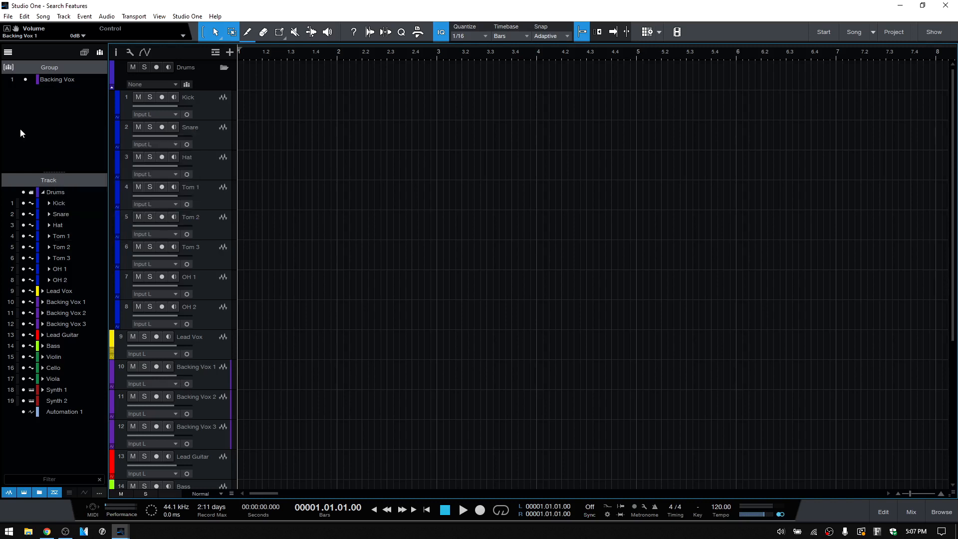
left_click(99, 53)
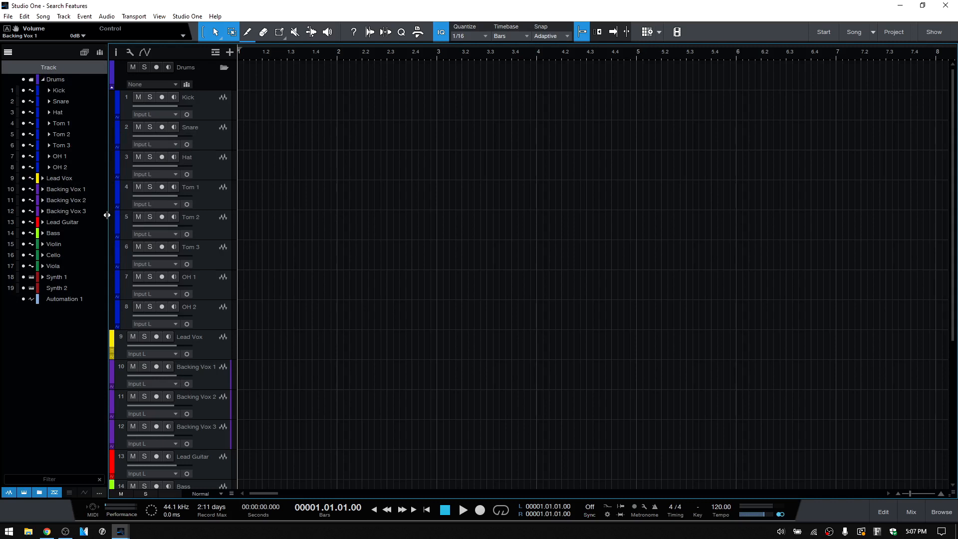
Widen the track list to view its Group column, and narrow it again.
left_click_drag(107, 215, 180, 221)
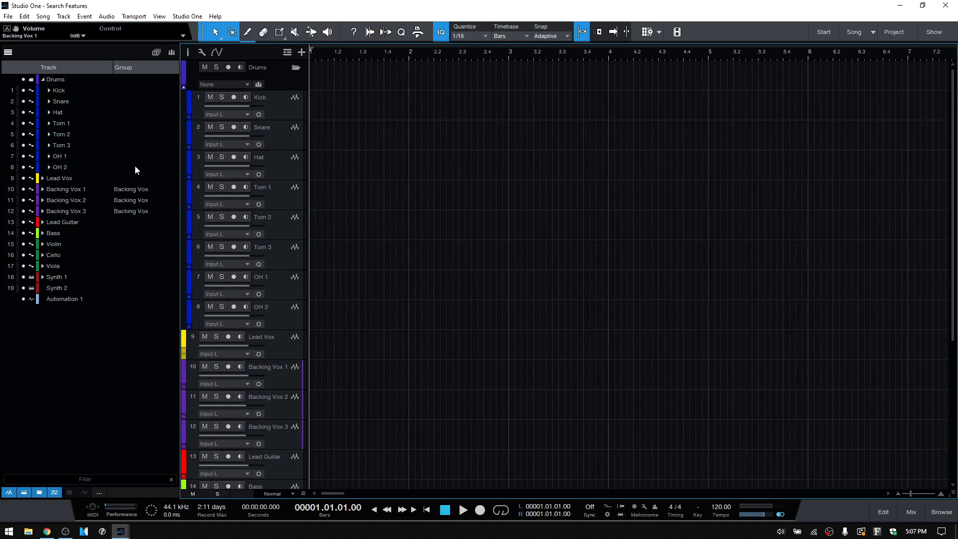
left_click_drag(179, 276, 107, 270)
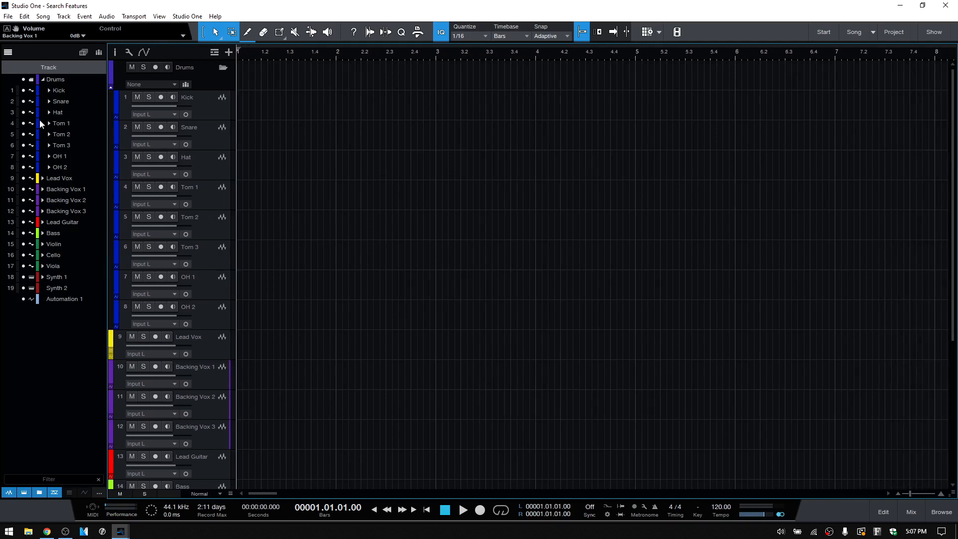
Hide and show again Tom 1, Backing Vox 1 and Bass individually, and Kick through OH 1 in one sweep.
left_click(23, 123)
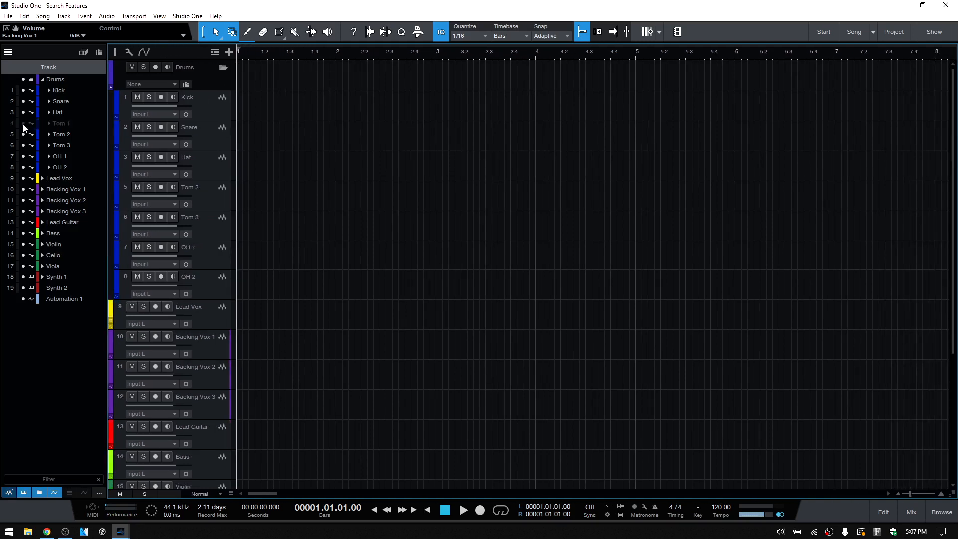
left_click(24, 189)
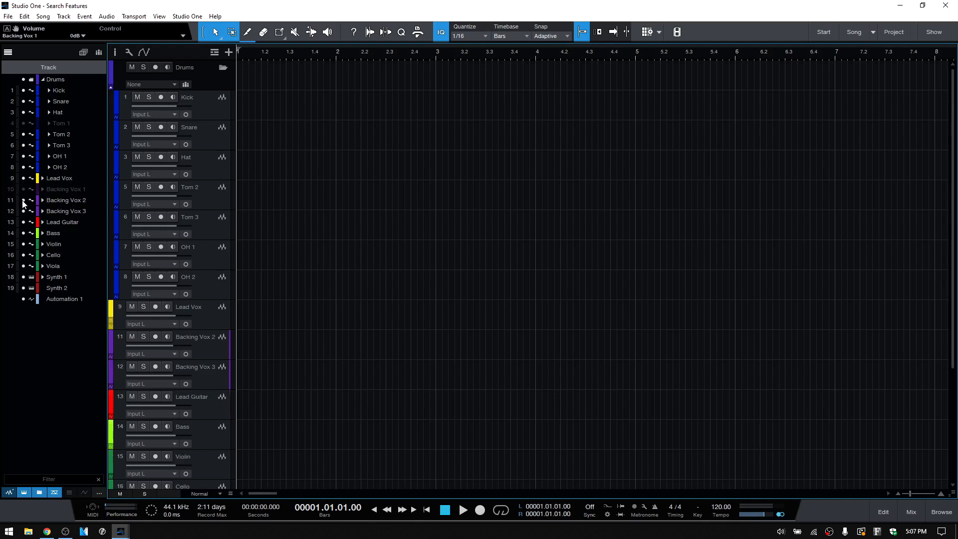
left_click(23, 233)
left_click(24, 233)
left_click(23, 189)
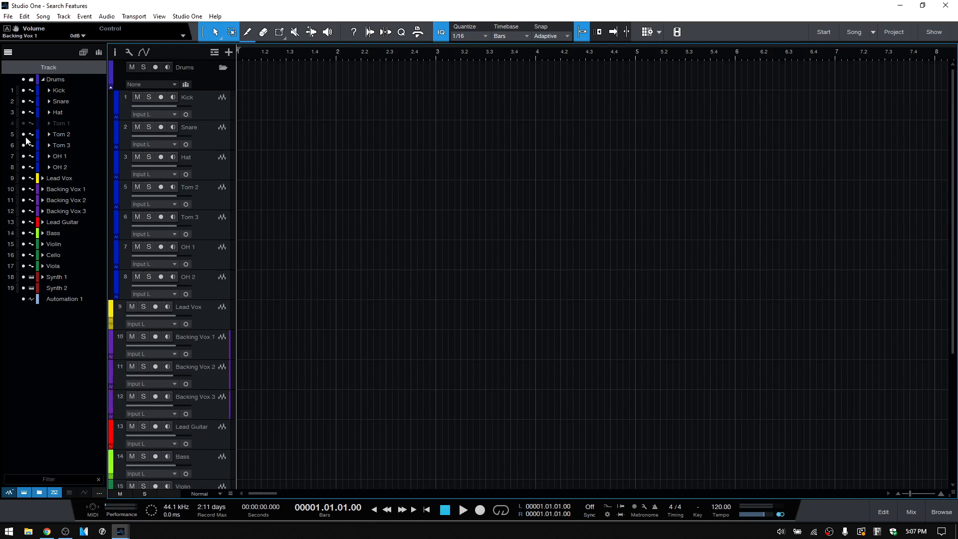
left_click(24, 123)
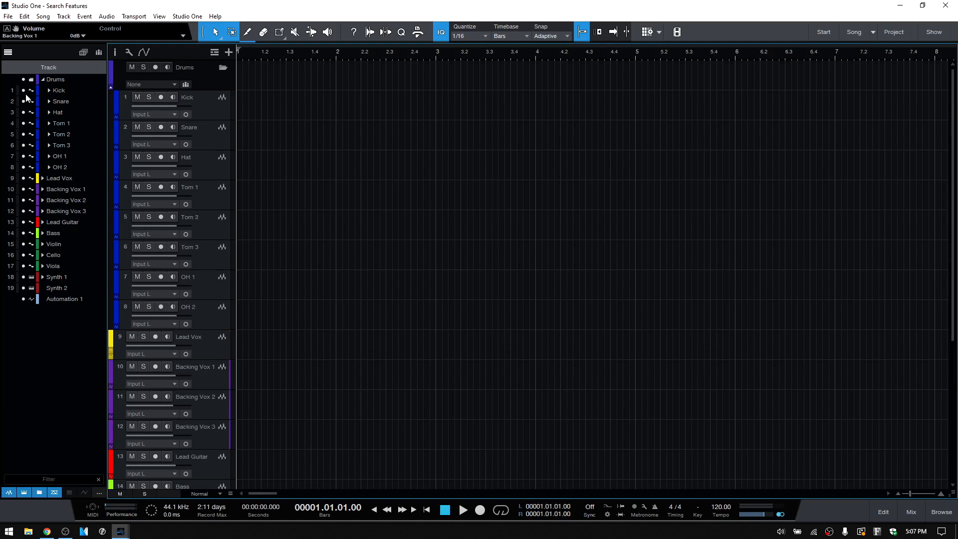
left_click_drag(25, 95, 27, 166)
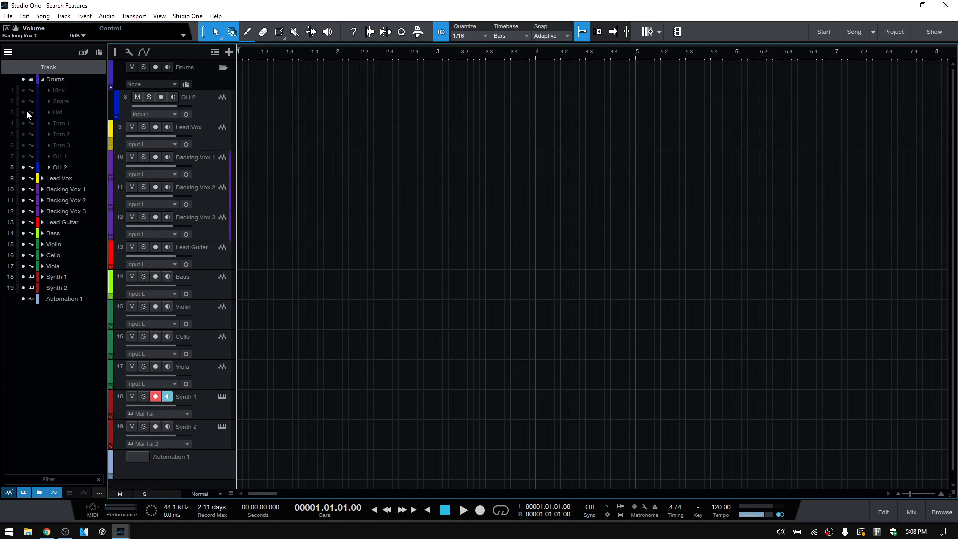
left_click_drag(25, 157, 29, 94)
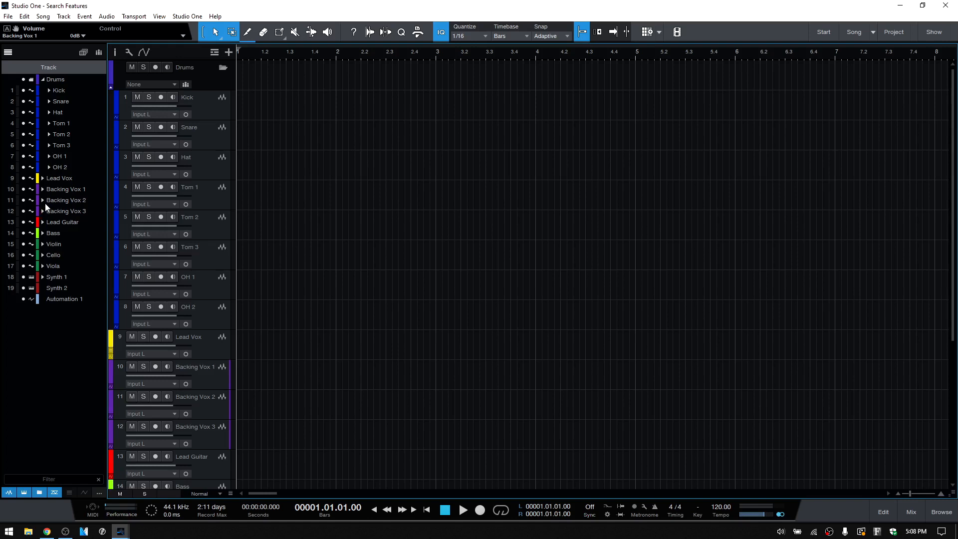
Expand Lead Vox in the track list to show its layers and its volume and pan envelopes.
left_click(43, 178)
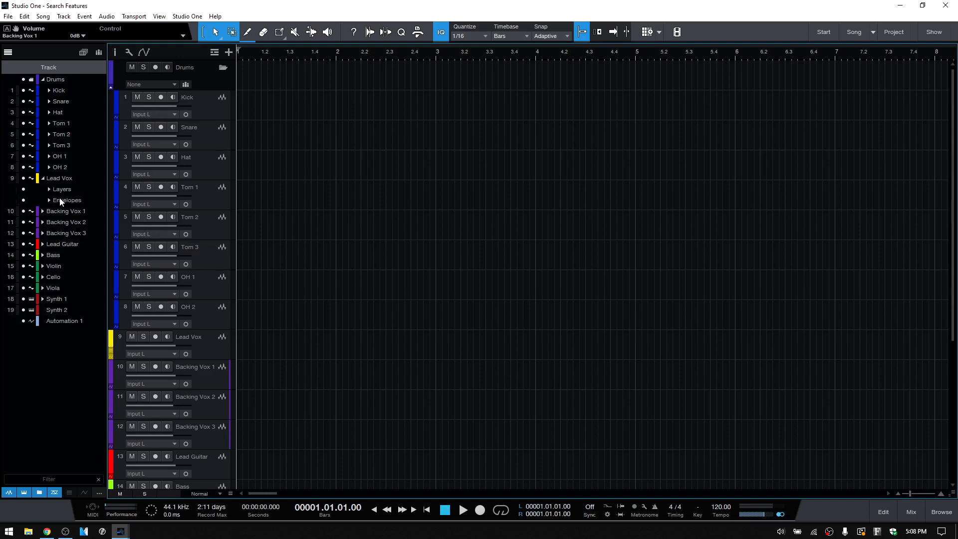
left_click(48, 189)
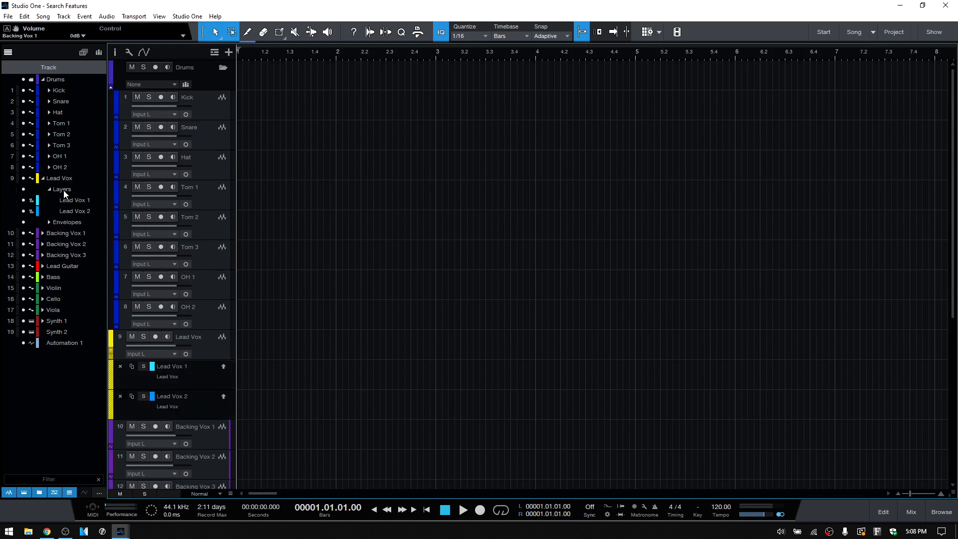
left_click(49, 222)
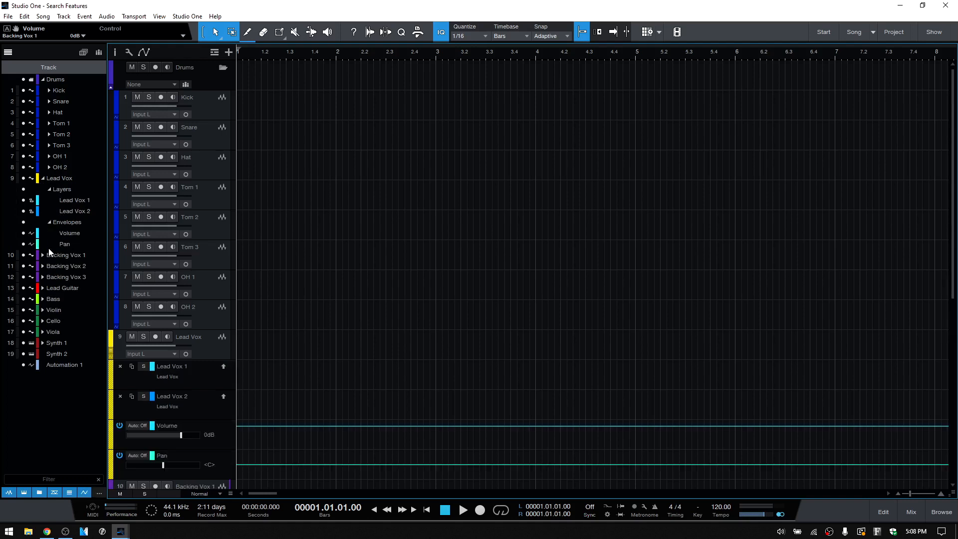
Hide and show again the volume envelope and the Lead Vox 2 layer of the Lead Vox track.
left_click(23, 233)
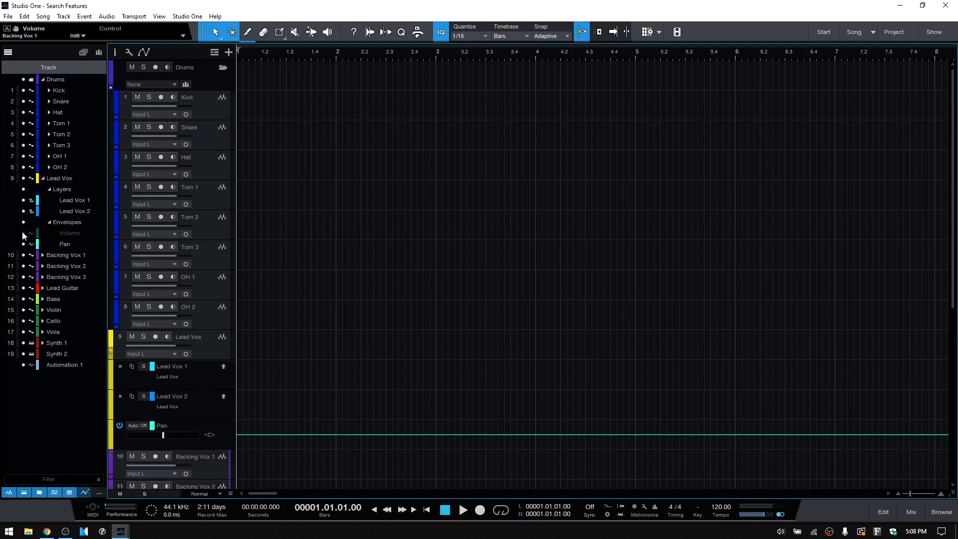
left_click(23, 211)
left_click(23, 211)
left_click(23, 233)
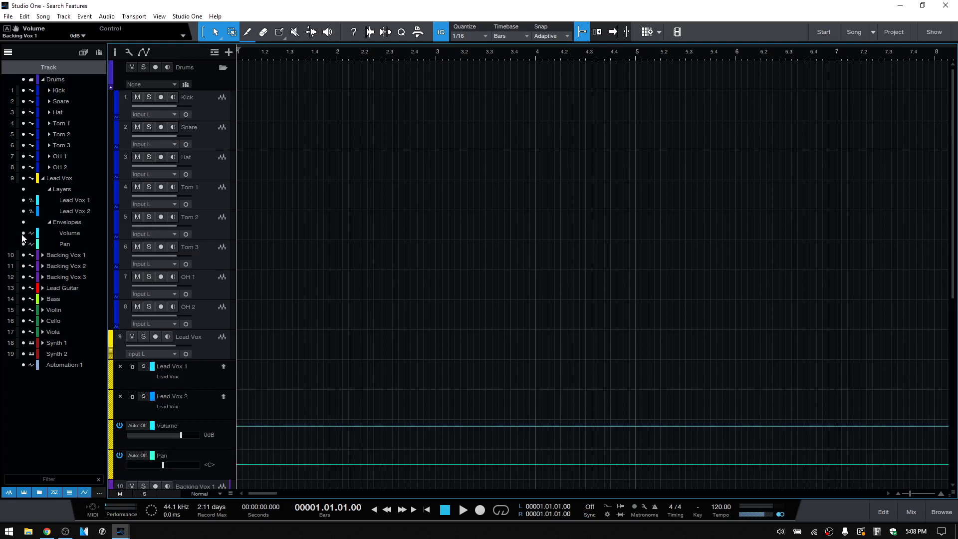
Collapse the envelopes and layers of Lead Vox, and collapse the track's entry in the track list.
left_click(48, 222)
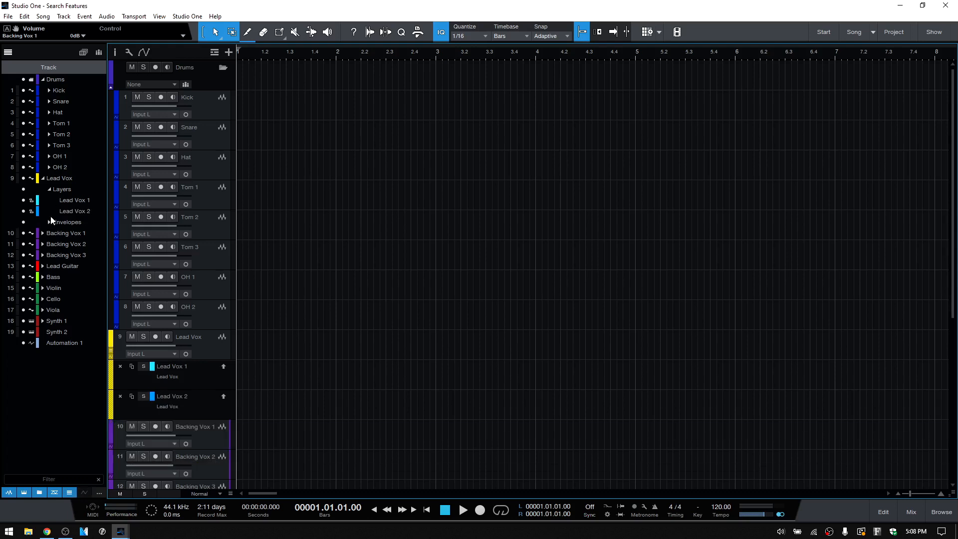
left_click(49, 190)
left_click(43, 179)
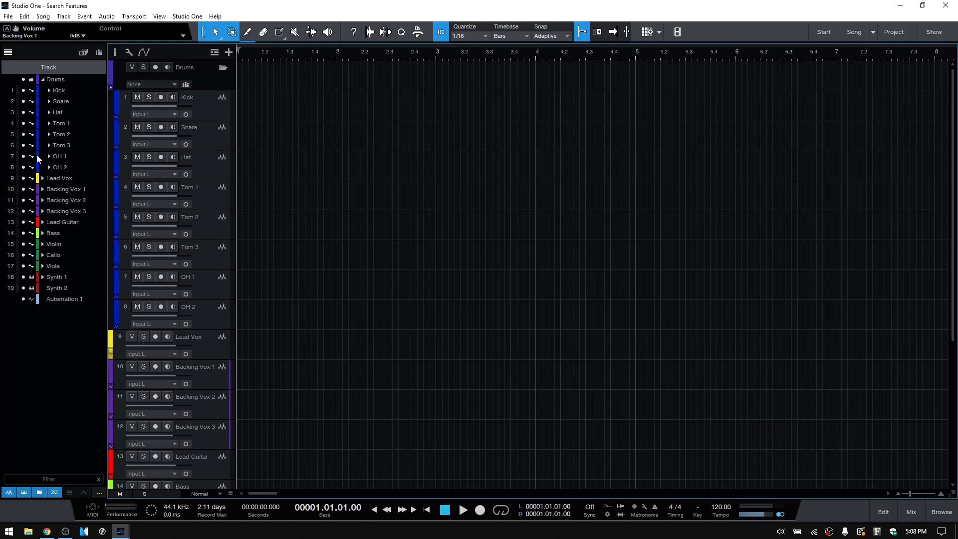
View the commands available for Backing Vox 3 in the track list, dismiss them, and hide the track list.
right_click(66, 213)
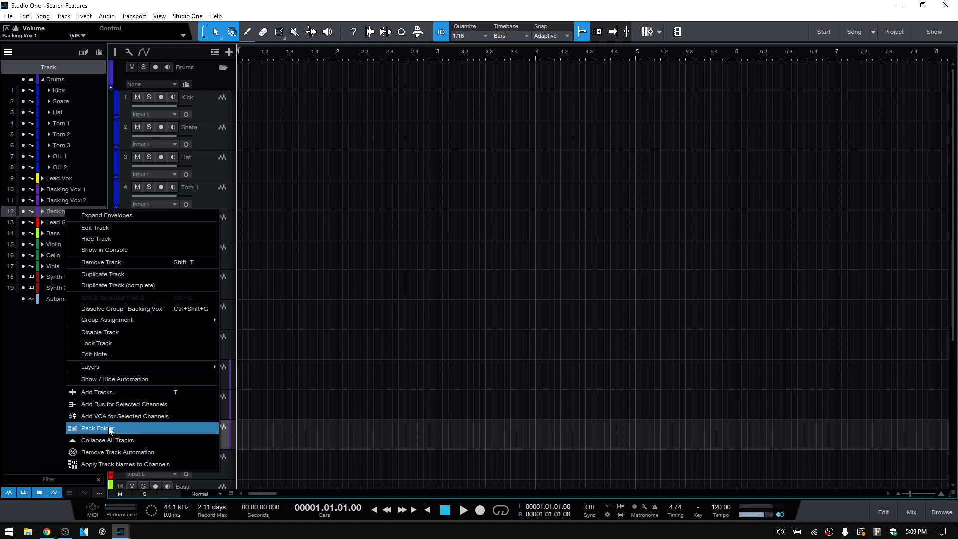
left_click(29, 384)
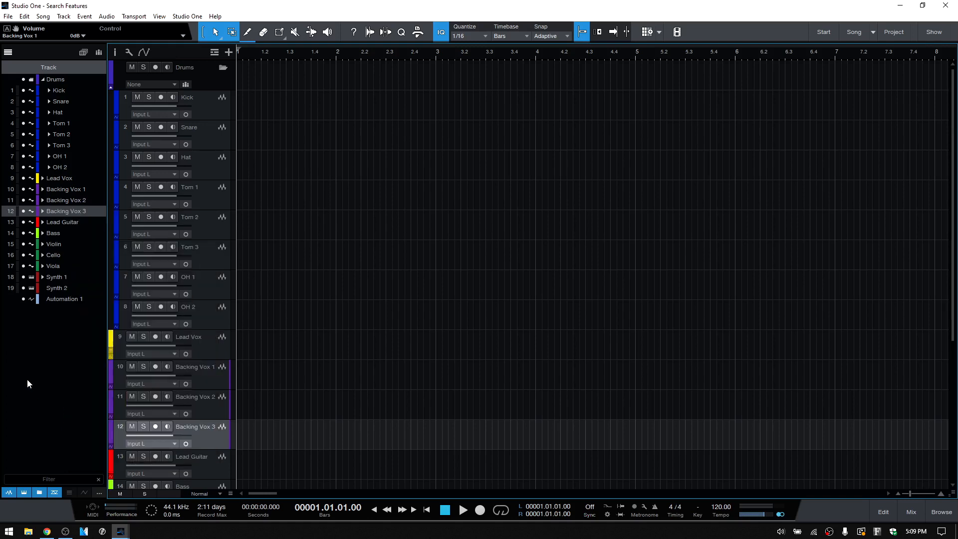
left_click(8, 52)
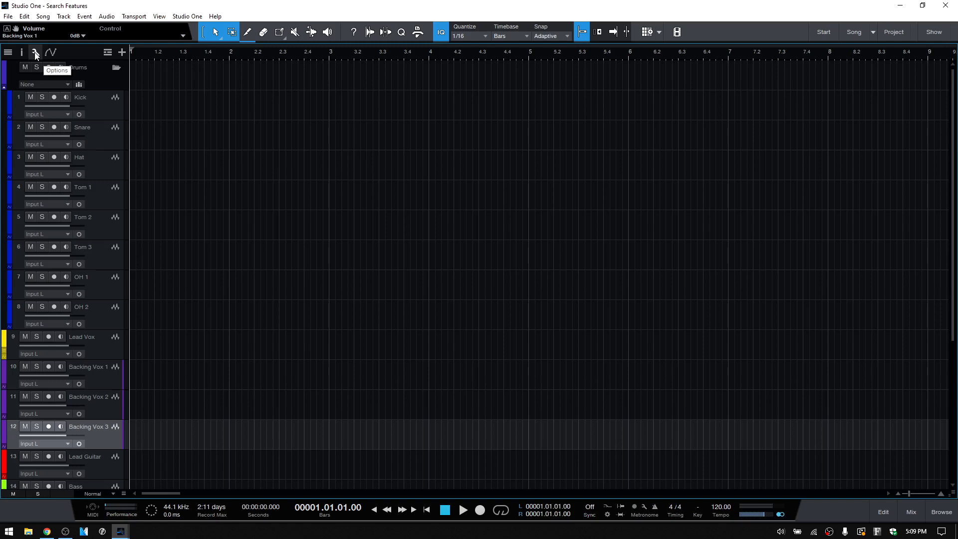
In the arrangement options, turn Colorize track controls on and off again, and enable Show track notes.
left_click(34, 52)
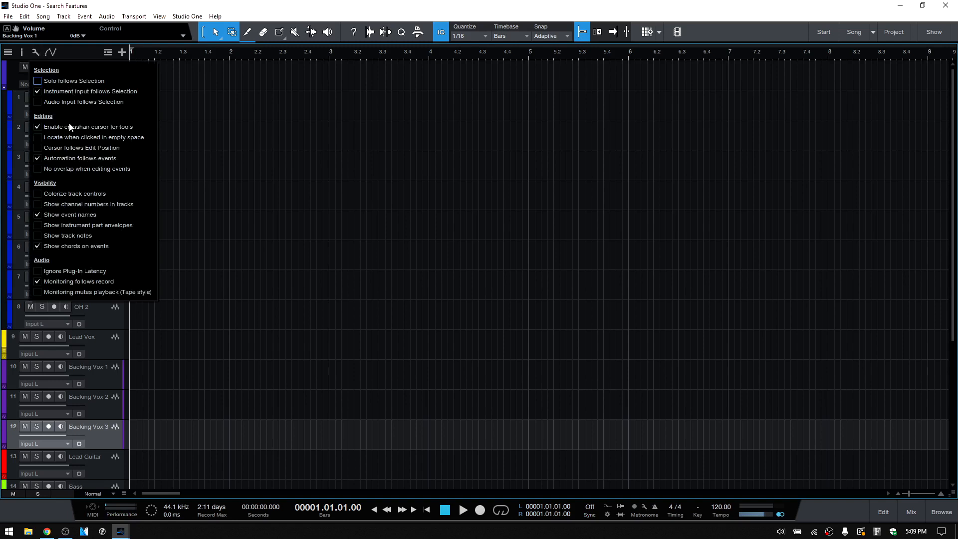
left_click(38, 194)
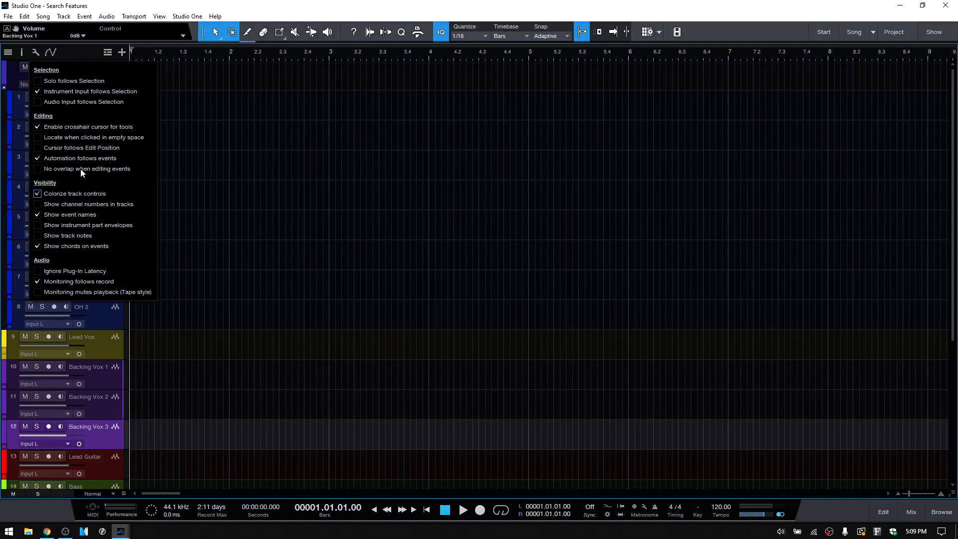
left_click(37, 194)
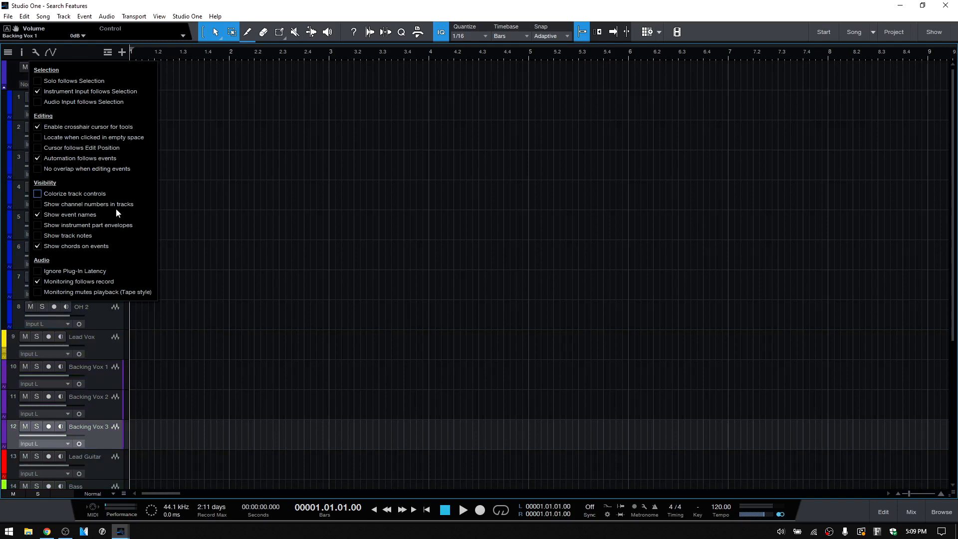
left_click(39, 237)
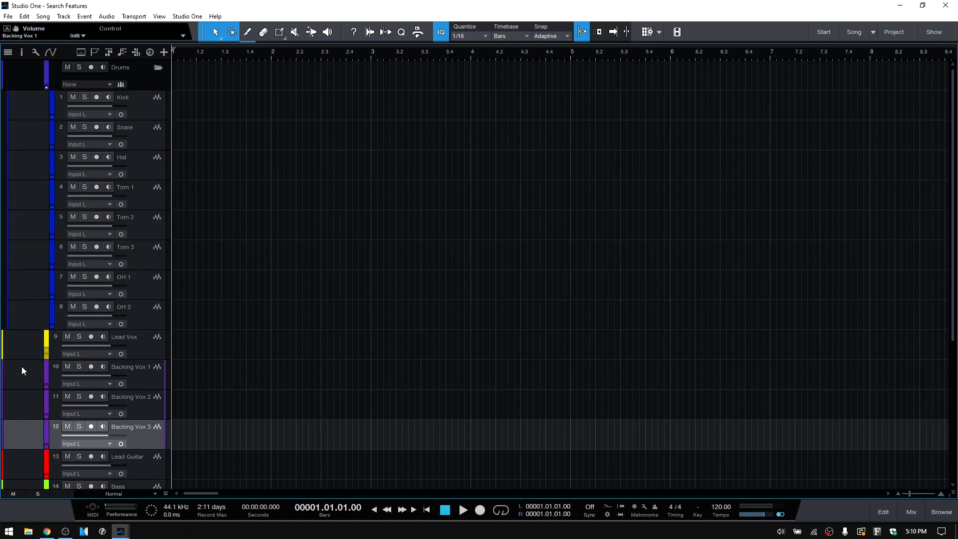
Start a note in the Lead Vox track's notes area, then select Backing Vox 1.
left_click(19, 345)
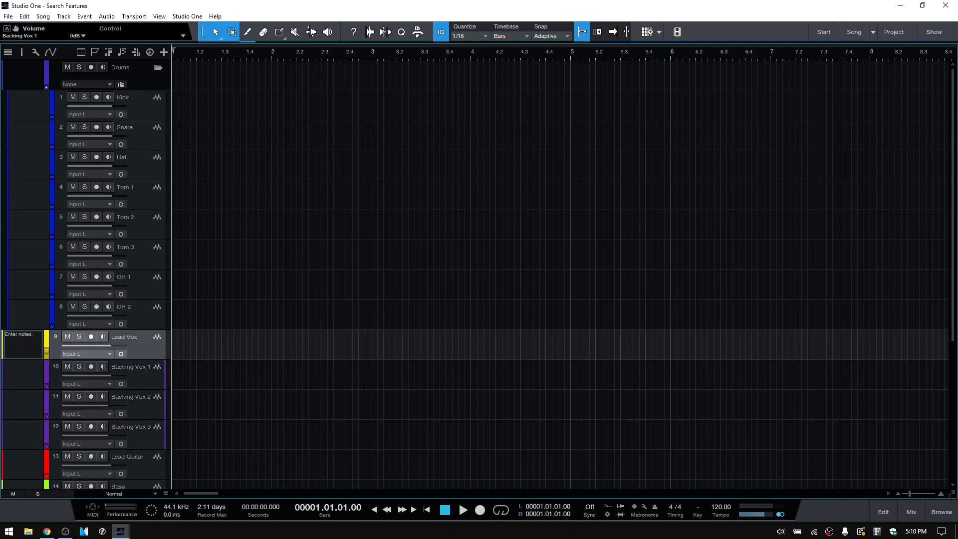
left_click(31, 374)
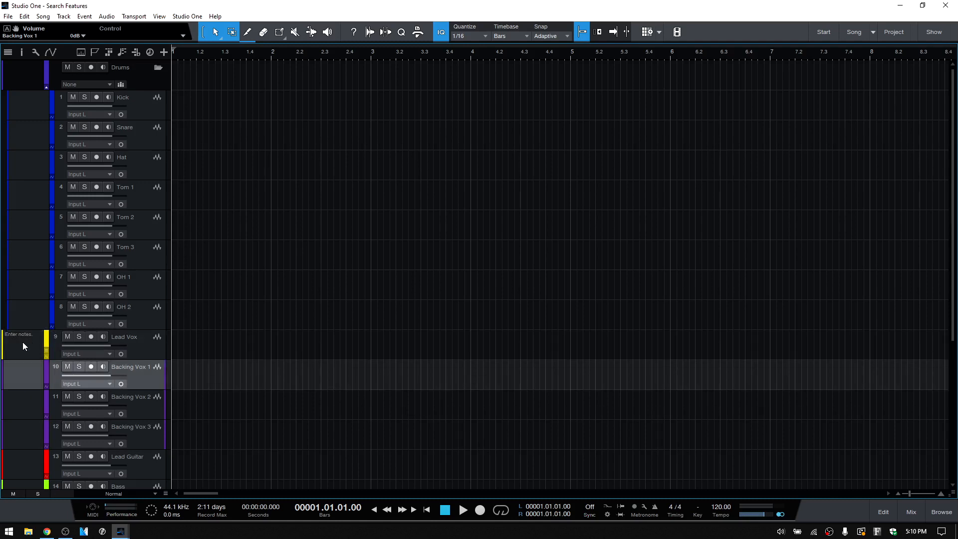
Show the console, turn its Channel notes option on and off again, and hide the console.
left_click(913, 518)
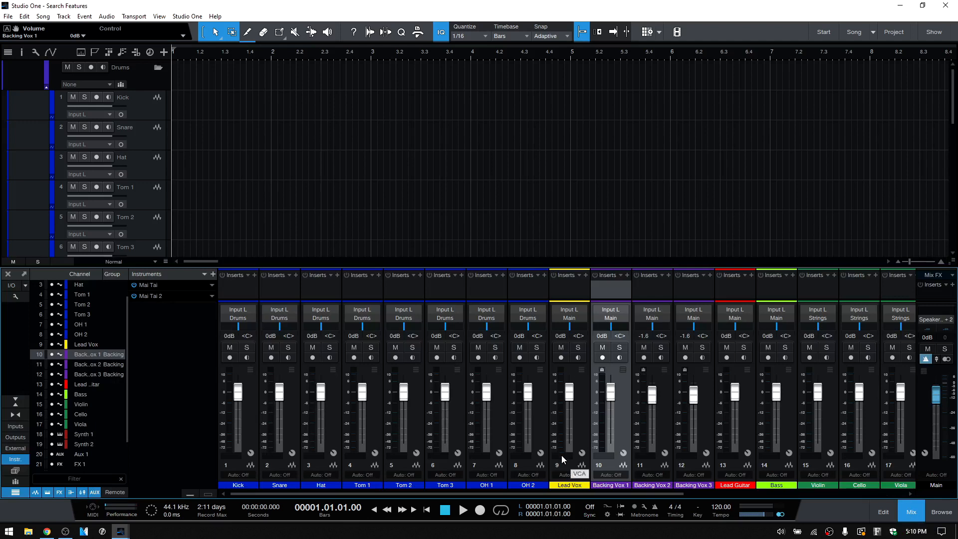
left_click(14, 297)
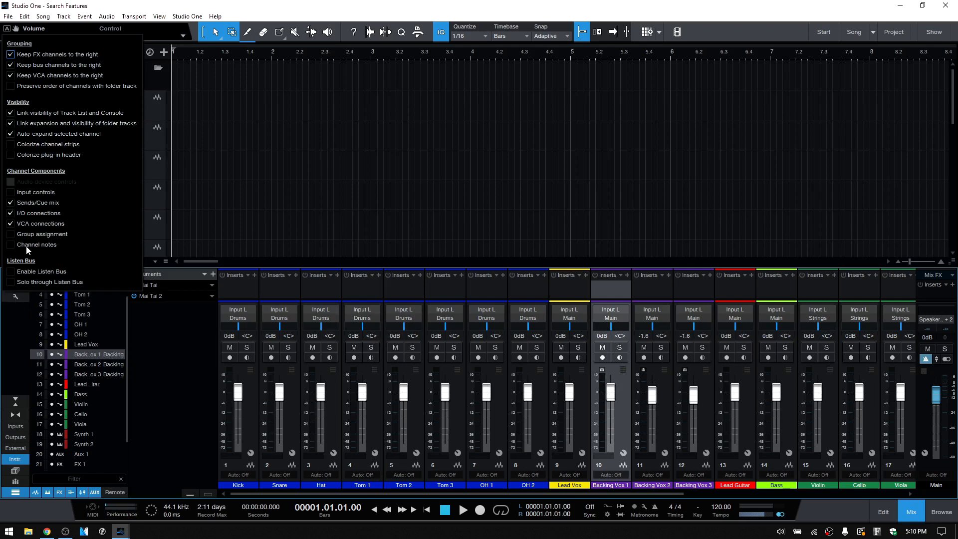
left_click(13, 243)
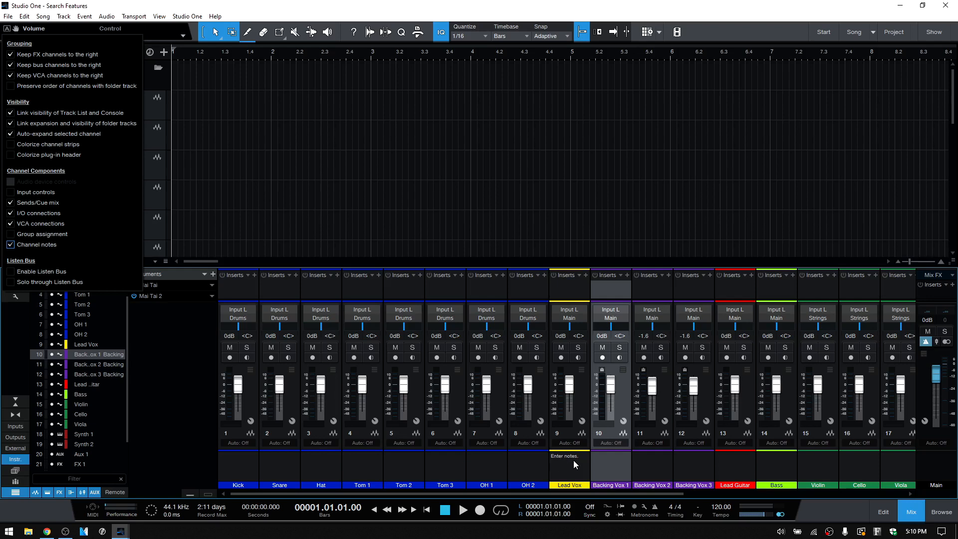
left_click(10, 244)
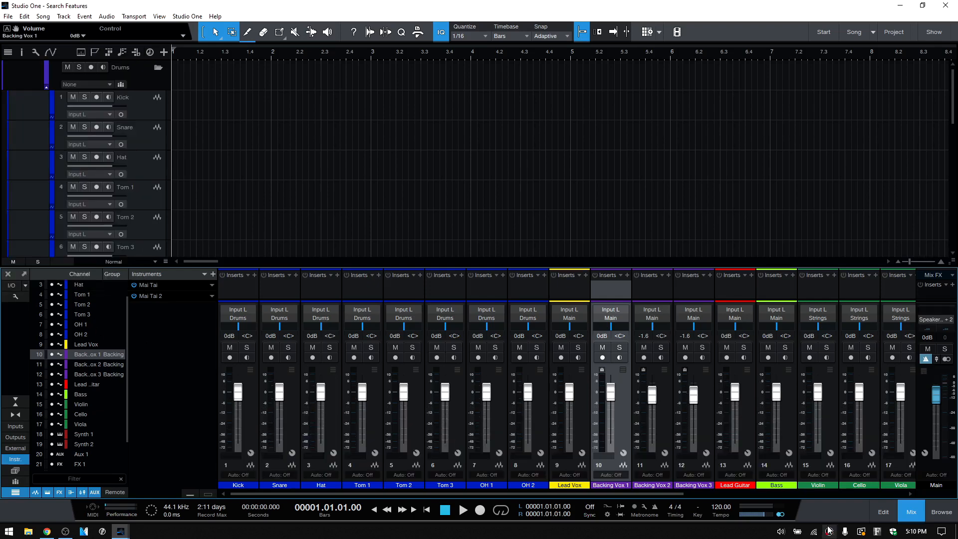
left_click(911, 512)
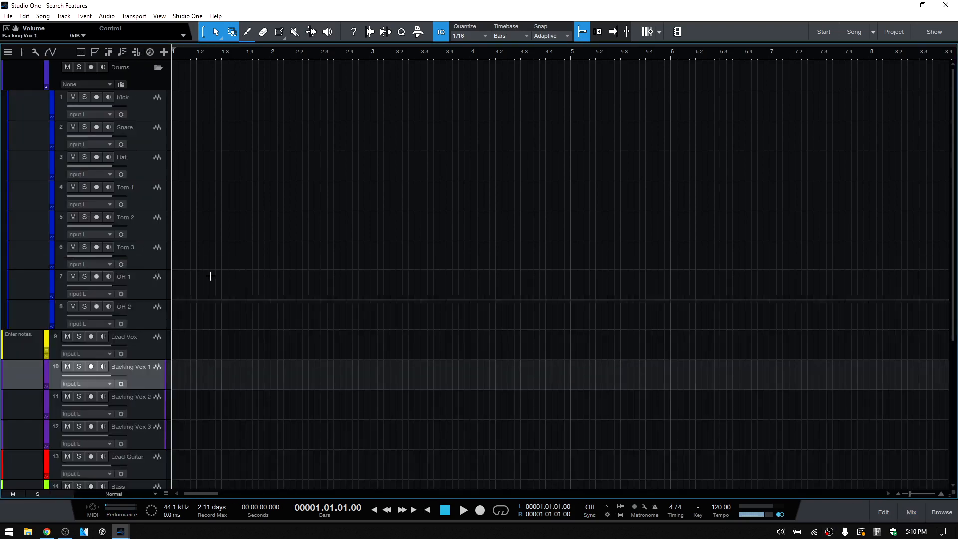
Delete the placeholder note text of Lead Vox and disable Show track notes in the arrangement options.
left_click(30, 340)
left_click_drag(37, 339, 2, 337)
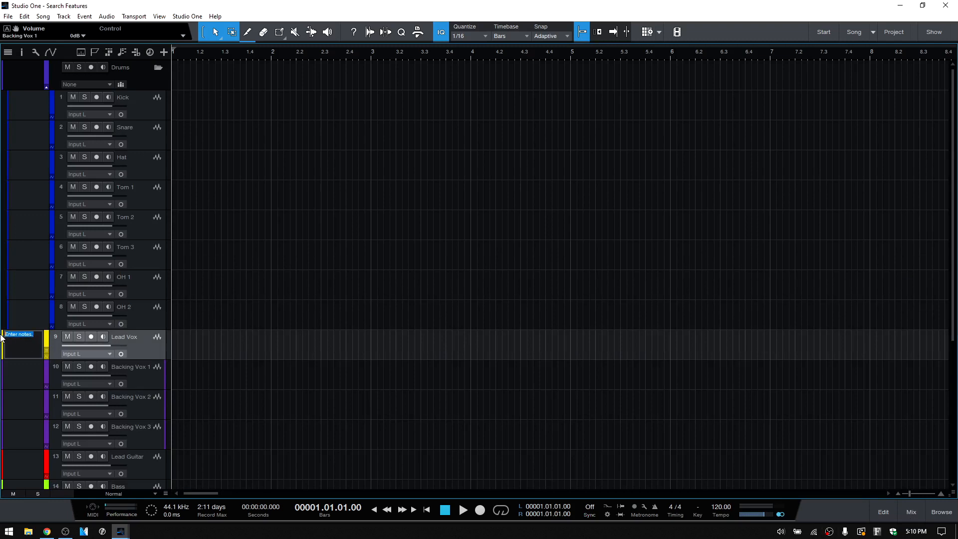
key("BackSpace")
left_click(10, 375)
left_click(35, 54)
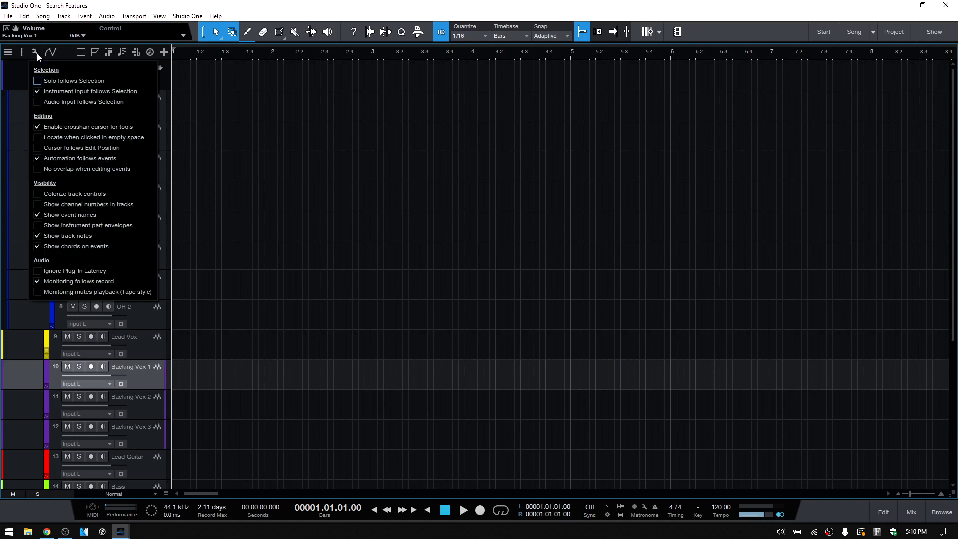
left_click(37, 236)
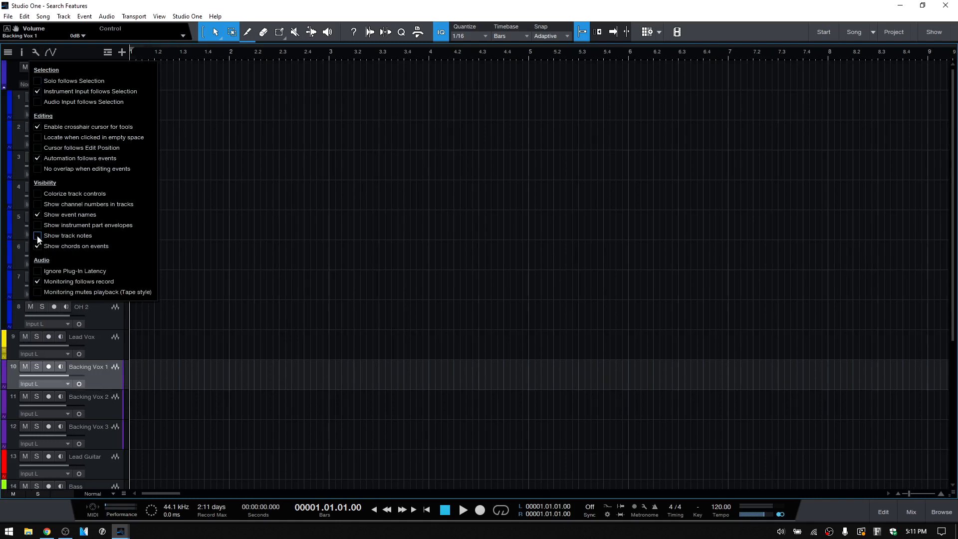
left_click(210, 213)
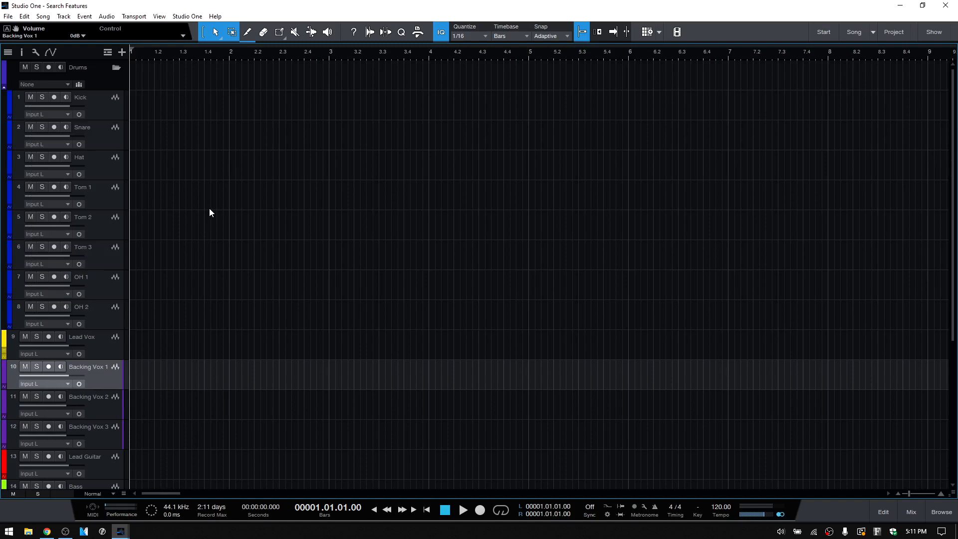
Expand and collapse the envelopes of the Lead Vox track, and do the same with its layers.
left_click(5, 342)
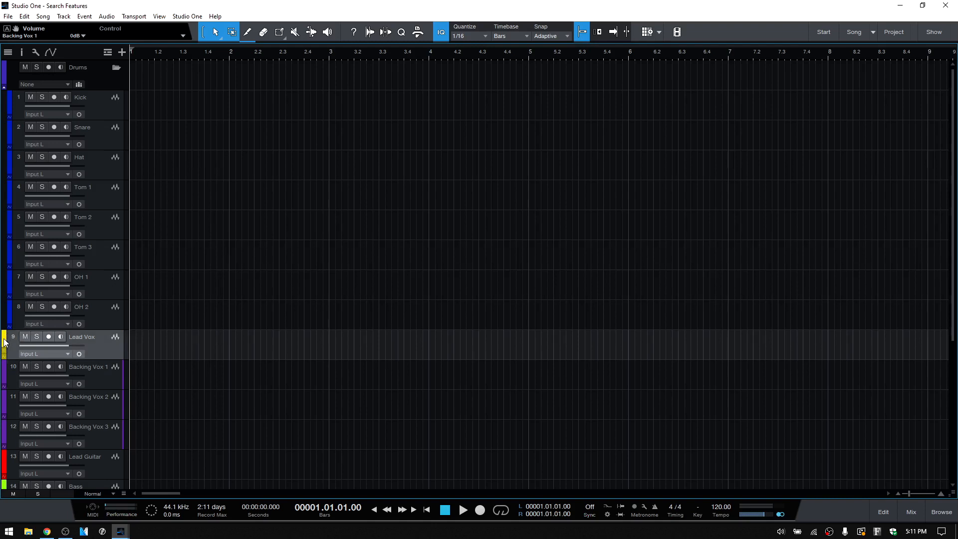
left_click(5, 343)
left_click(3, 357)
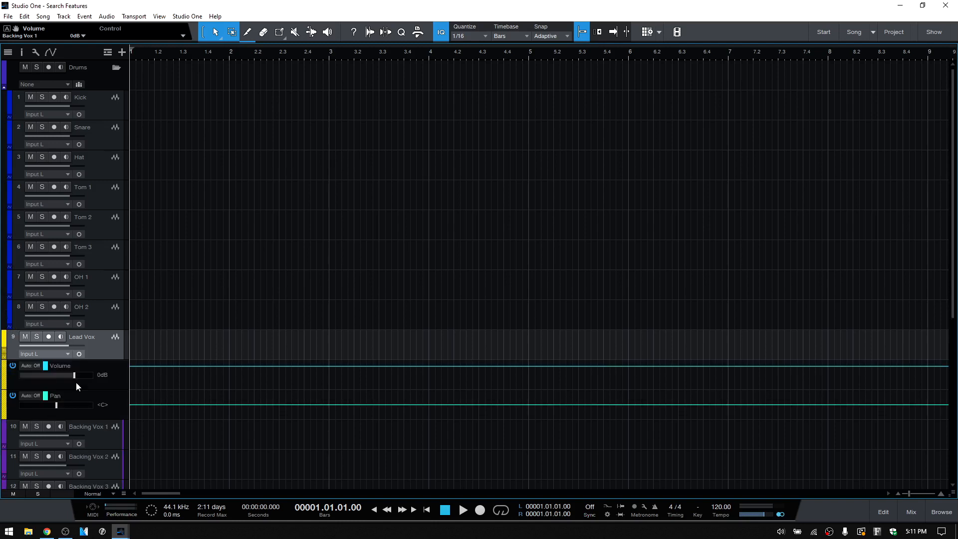
left_click(3, 357)
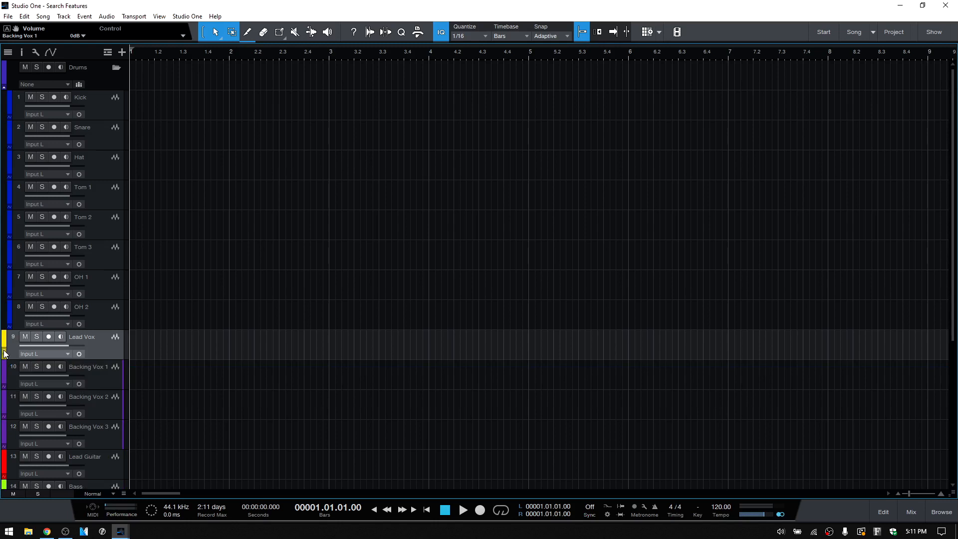
left_click(4, 351)
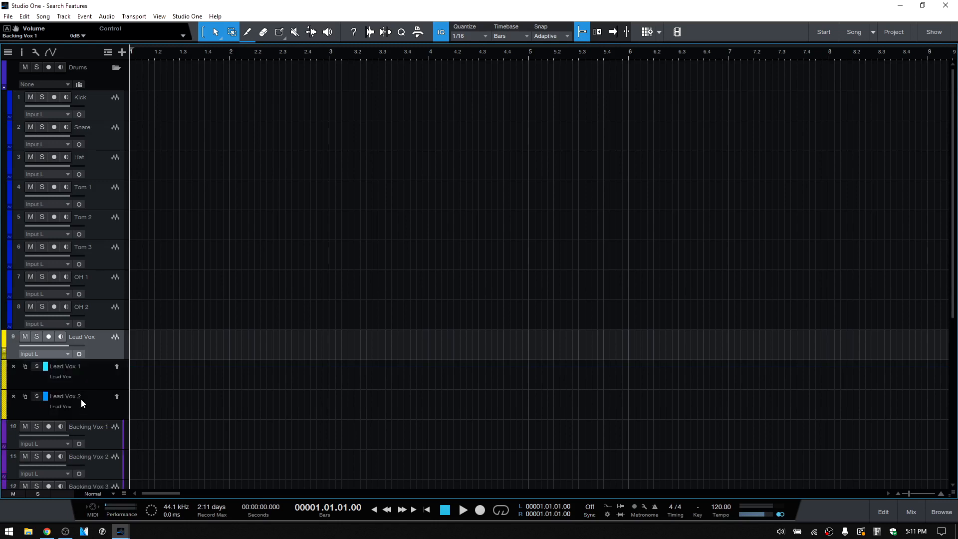
left_click(3, 354)
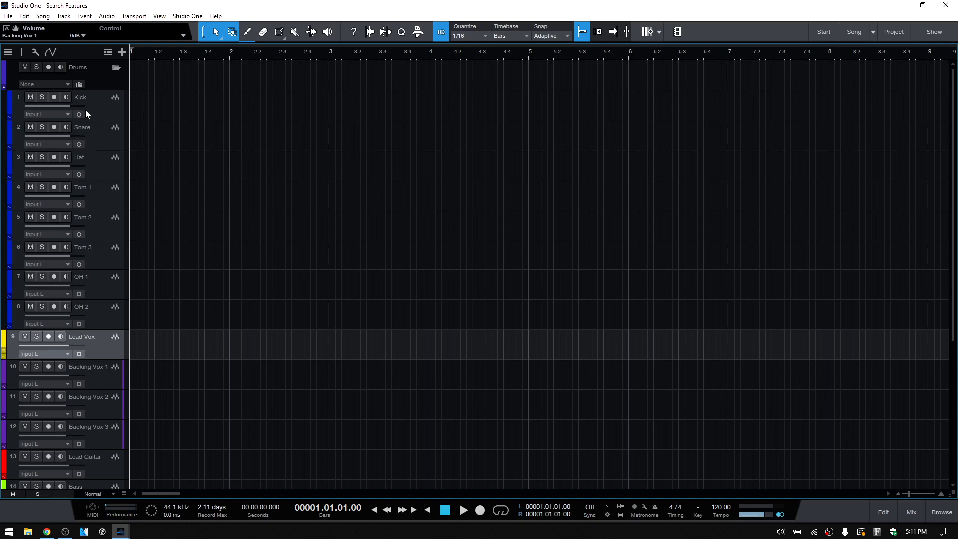
Expand and collapse the envelopes of the Kick track and of the Synth 1 instrument track.
left_click(9, 118)
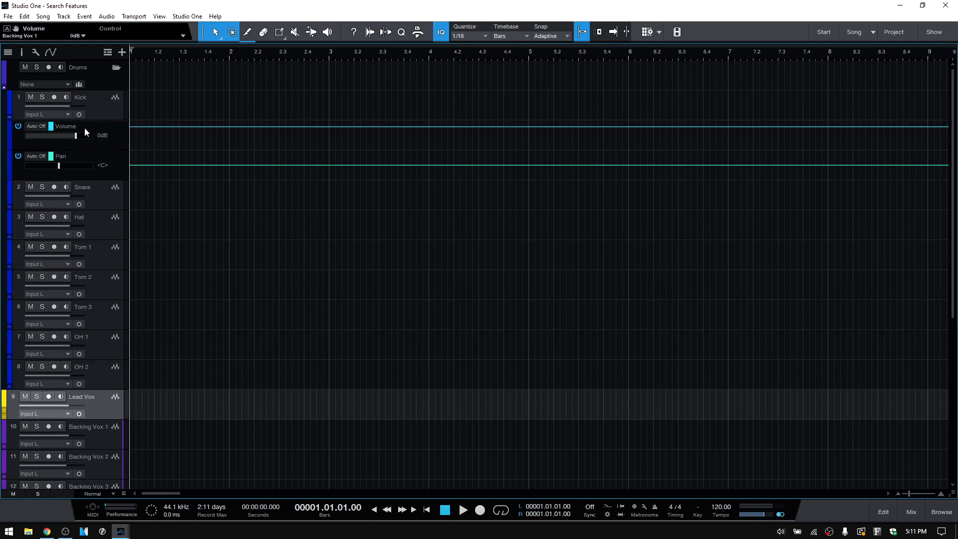
left_click(10, 119)
scroll(63, 225, "down", 7)
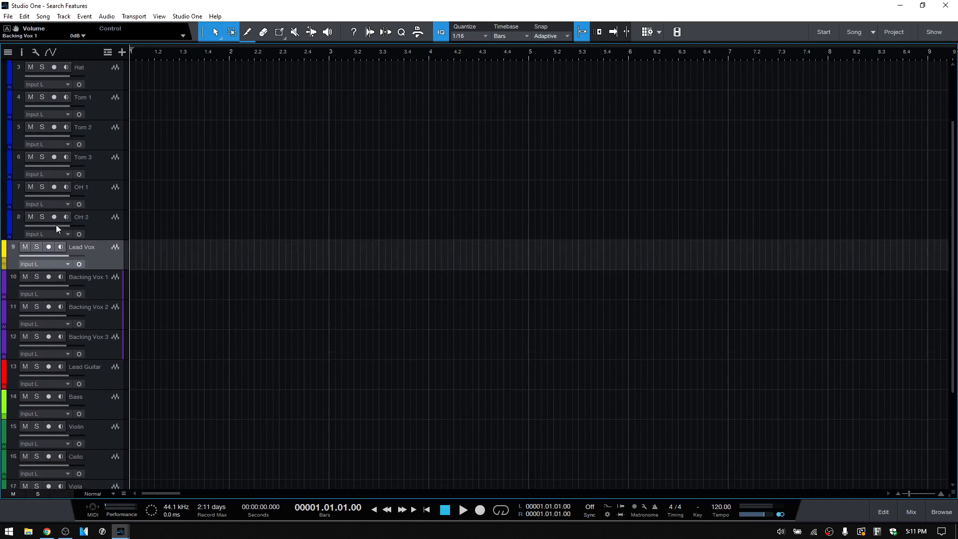
scroll(62, 225, "down", 1)
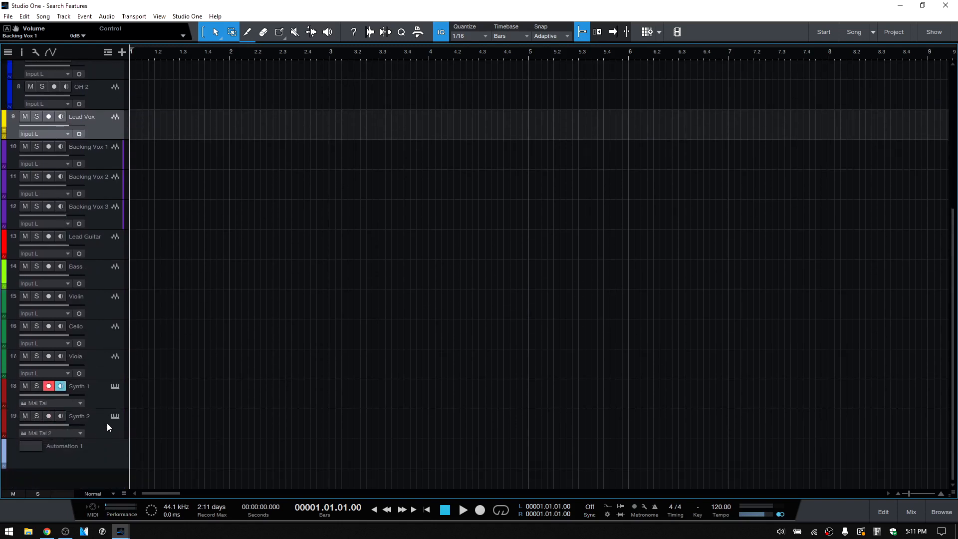
left_click(4, 437)
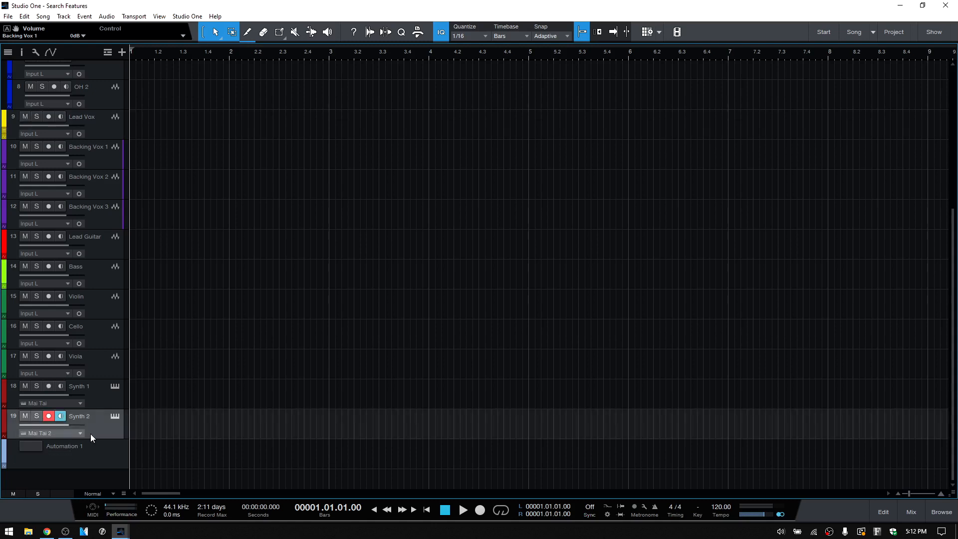
left_click(4, 408)
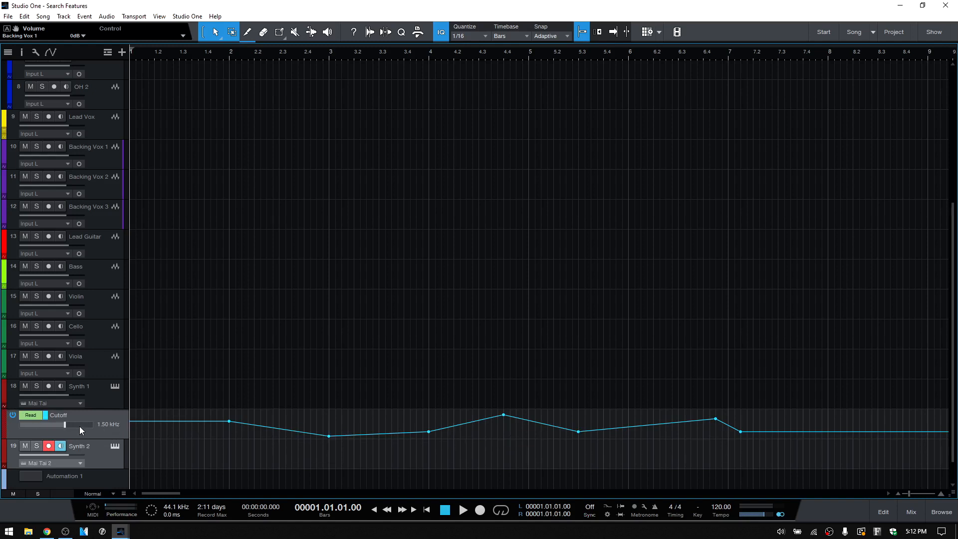
left_click(5, 410)
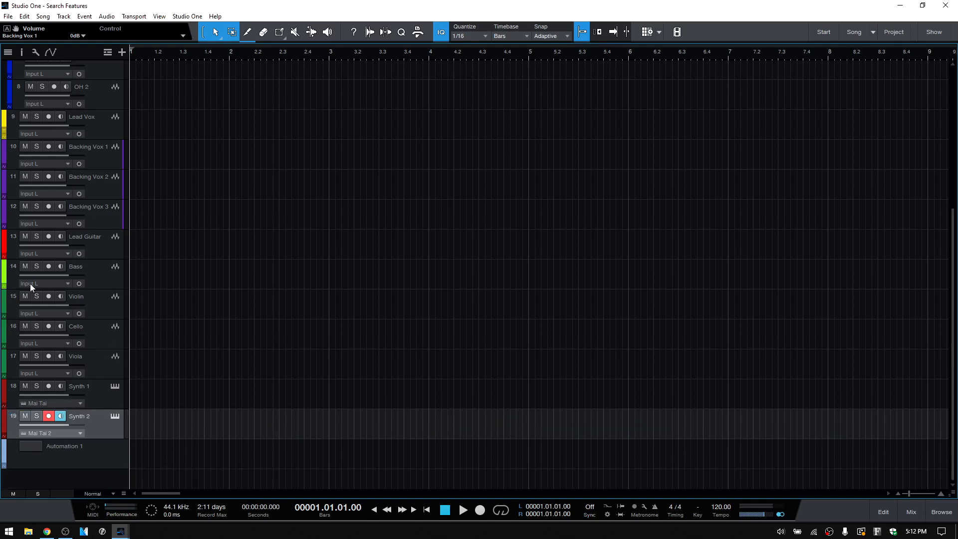
Open the Bass track's name for editing and leave it without renaming the track.
double_click(77, 268)
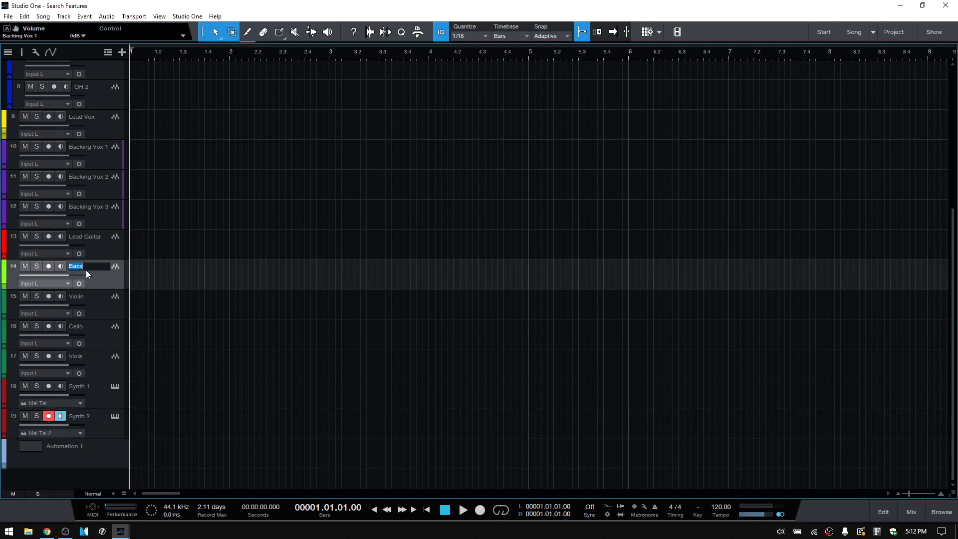
left_click(103, 283)
Pack the tracks Backing Vox 1 to Backing Vox 3 into a folder and expand that folder.
left_click(105, 163)
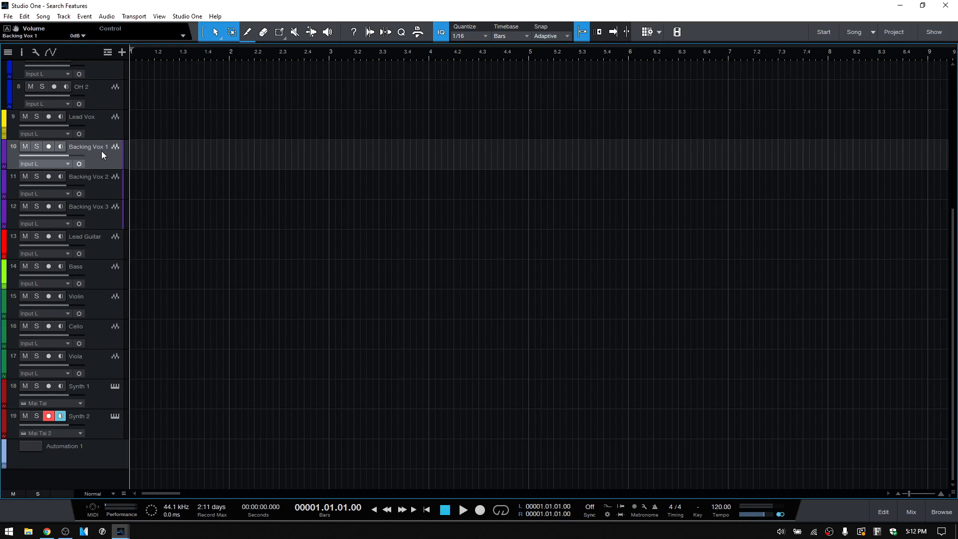
left_click(103, 222, "shift")
right_click(102, 221)
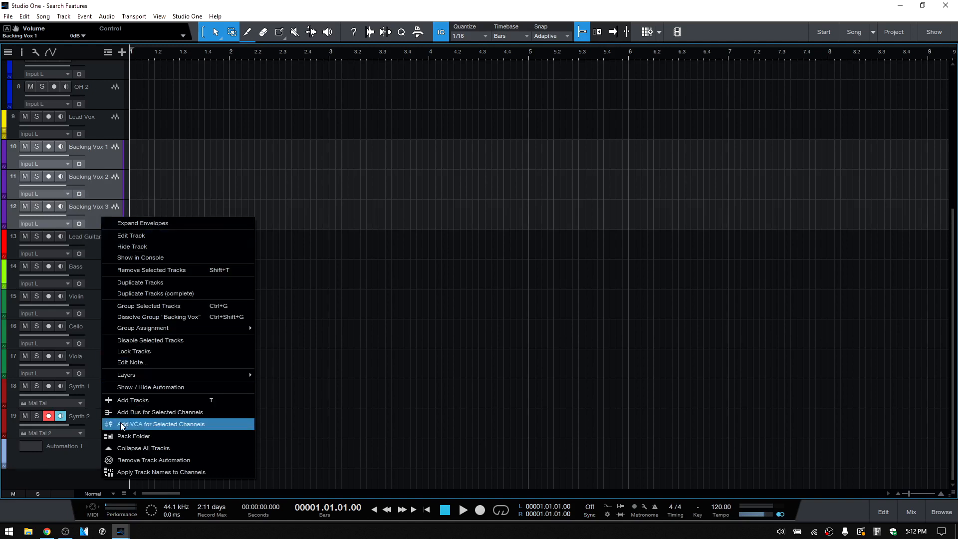
left_click(127, 438)
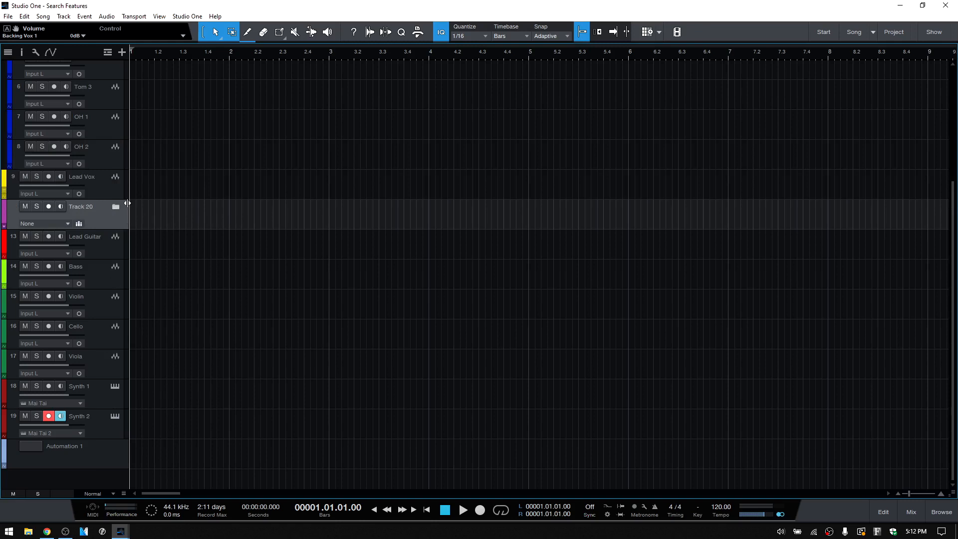
left_click(115, 208)
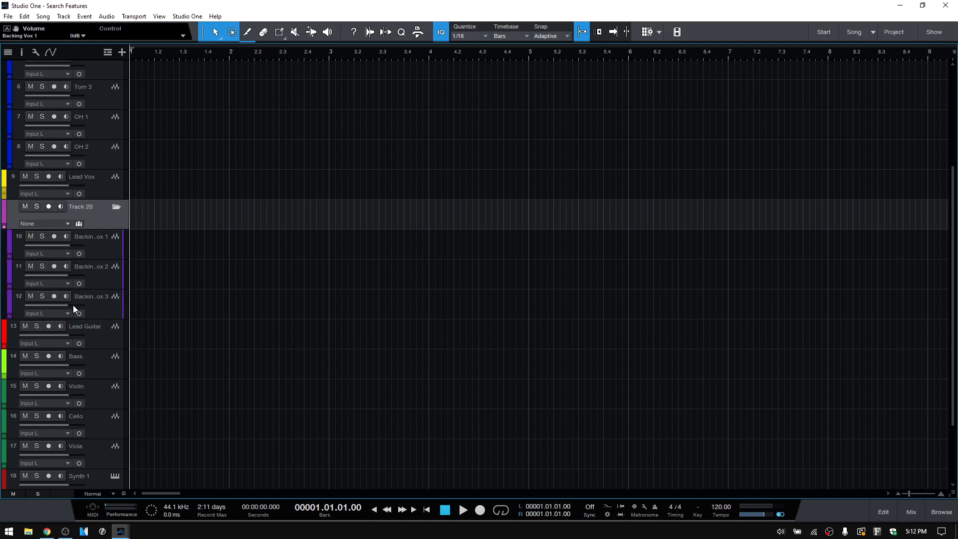
left_click(115, 210)
Show the console, detach it into a floating window, and dock it back below the arrangement.
left_click(913, 513)
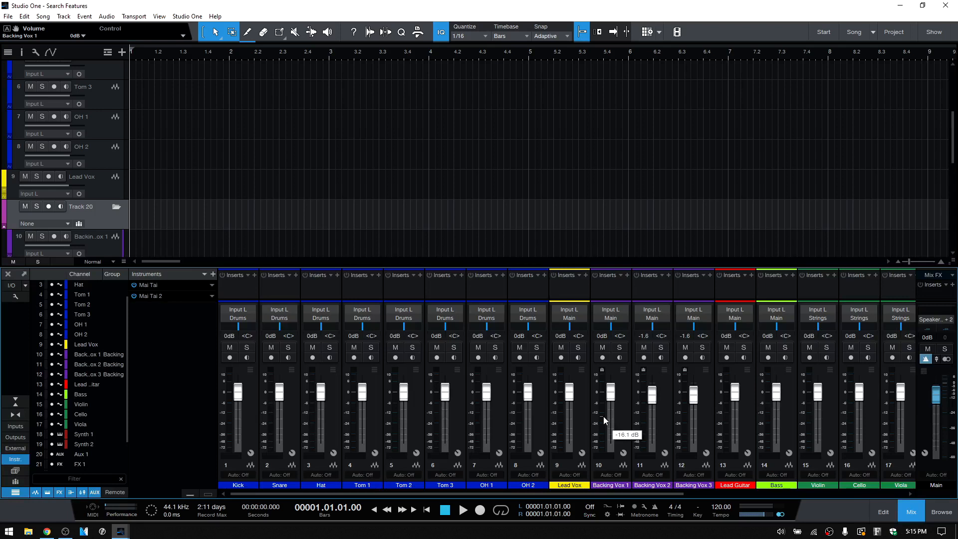
left_click(23, 274)
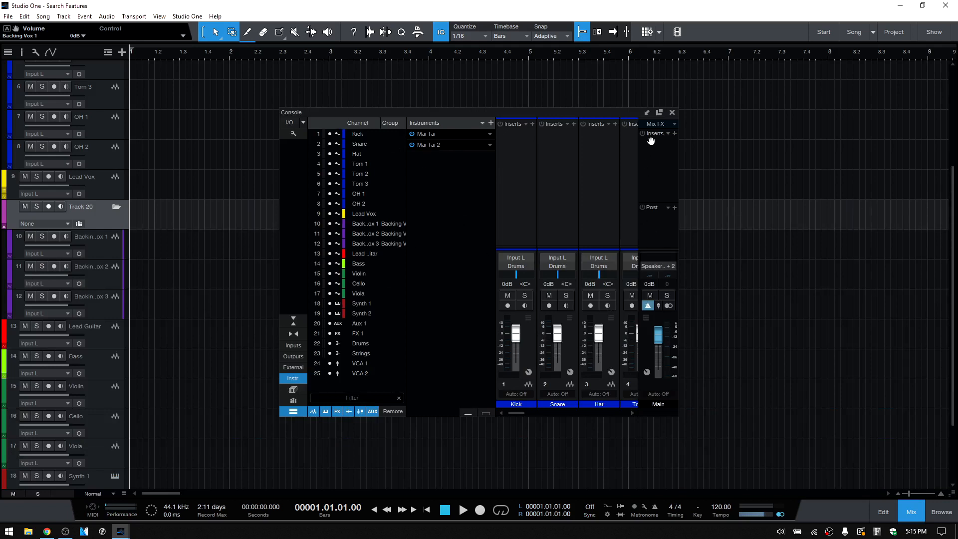
left_click(645, 112)
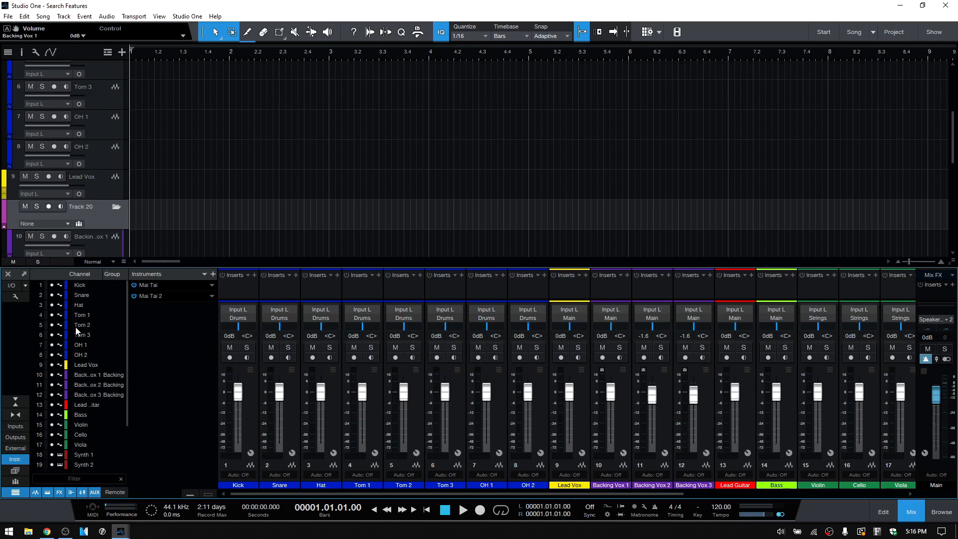
Filter the console's channel list by "cello", then clear the filter.
left_click(75, 479)
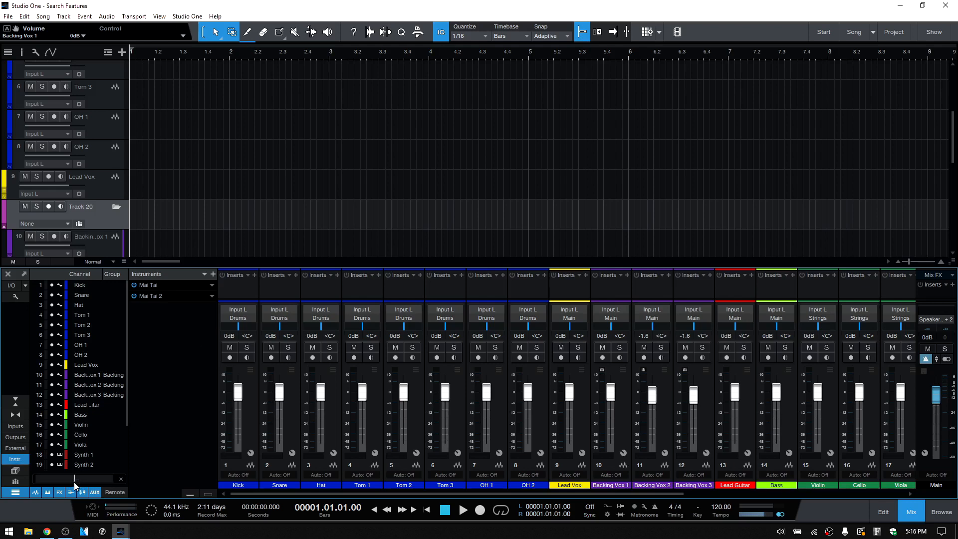
type("cello")
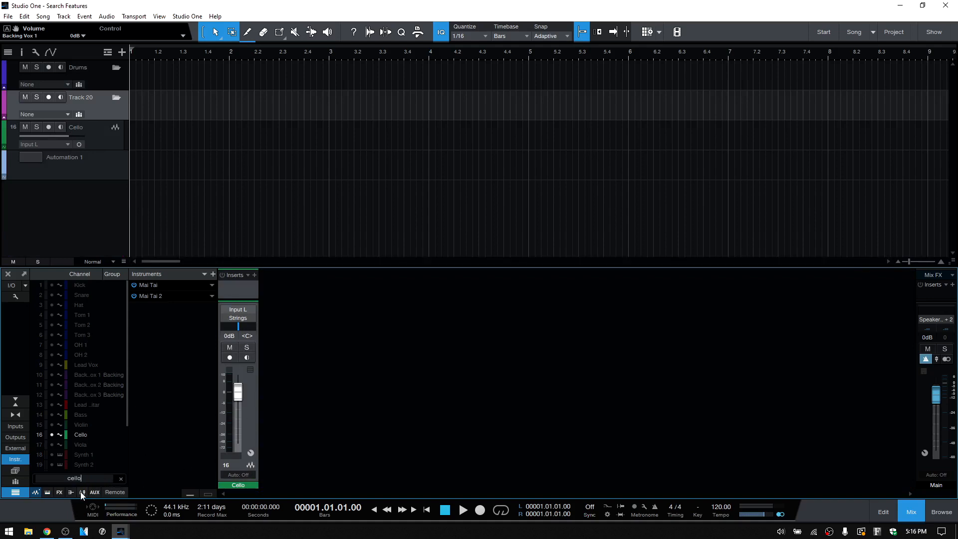
left_click(121, 479)
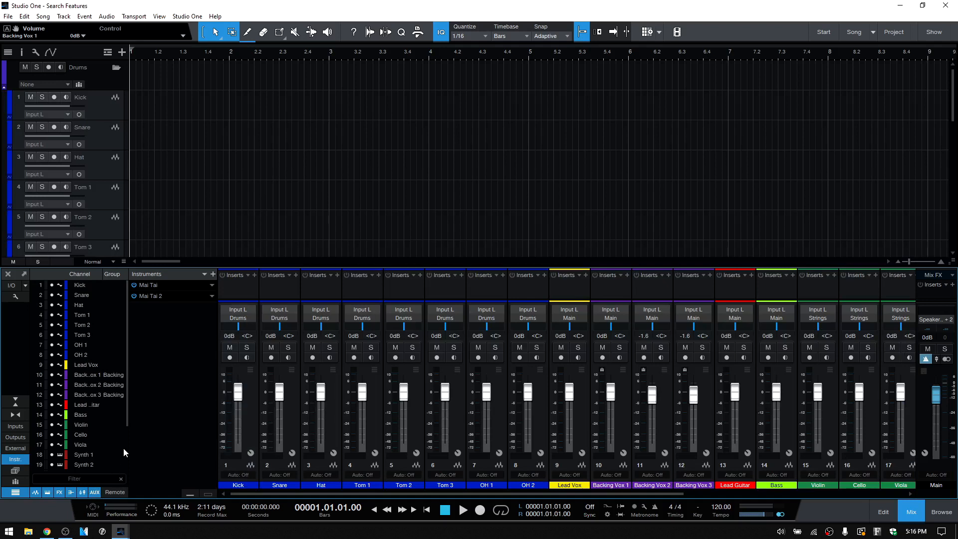
Hide all audio channels in the console and show them again, and do the same with the instrument channels.
left_click(35, 492)
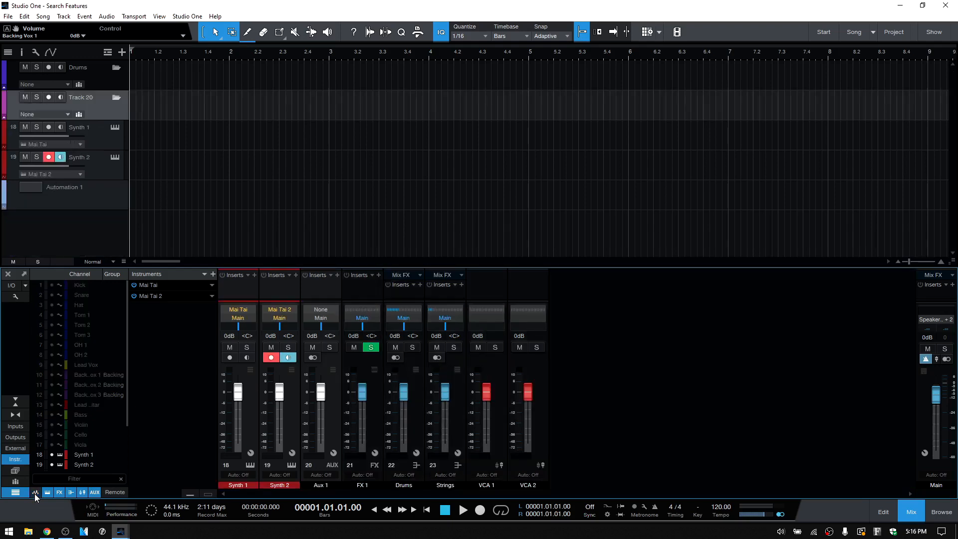
left_click(34, 493)
left_click(46, 493)
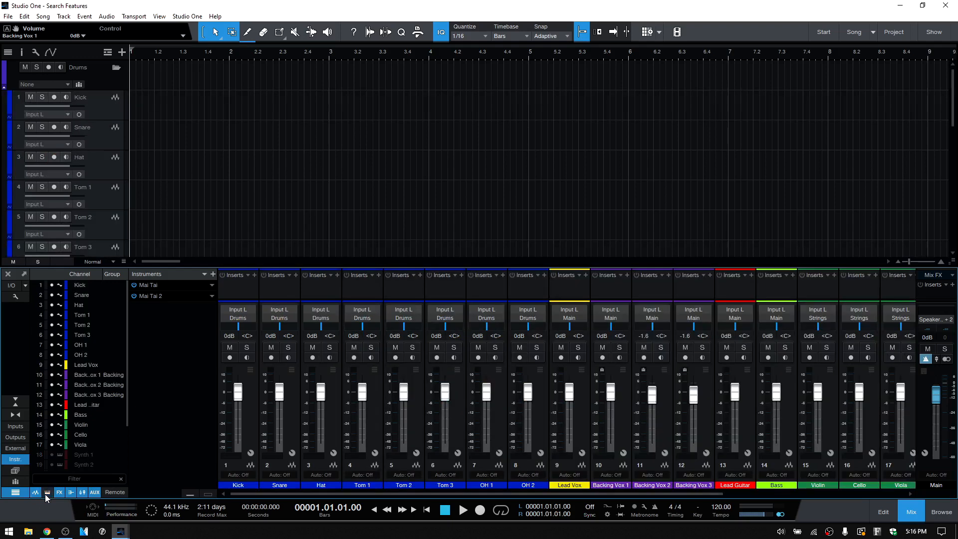
left_click(46, 493)
Toggle the console visibility of the FX, bus, VCA and aux channel types off and on again, one type at a time.
left_click(62, 493)
left_click(70, 492)
left_click(71, 493)
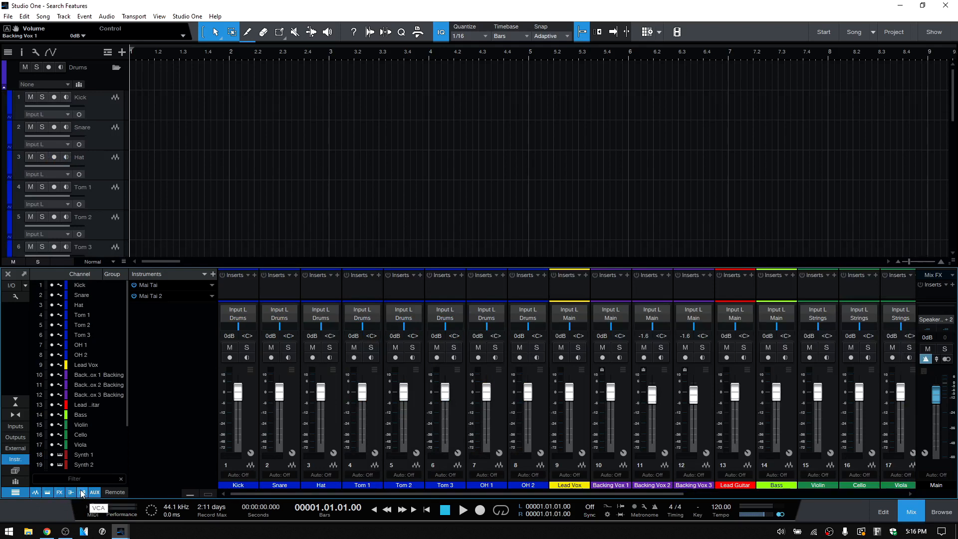
left_click(83, 493)
left_click(82, 493)
left_click(94, 493)
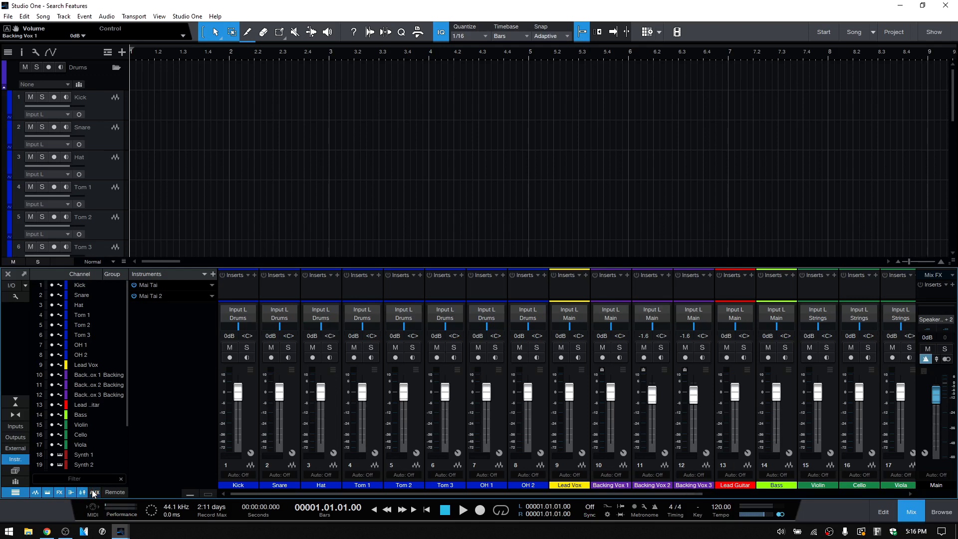
left_click(94, 493)
Hide the individual Backing Vox 2, Bass and Cello channels using the console's channel list, and make each of them visible again.
left_click(52, 385)
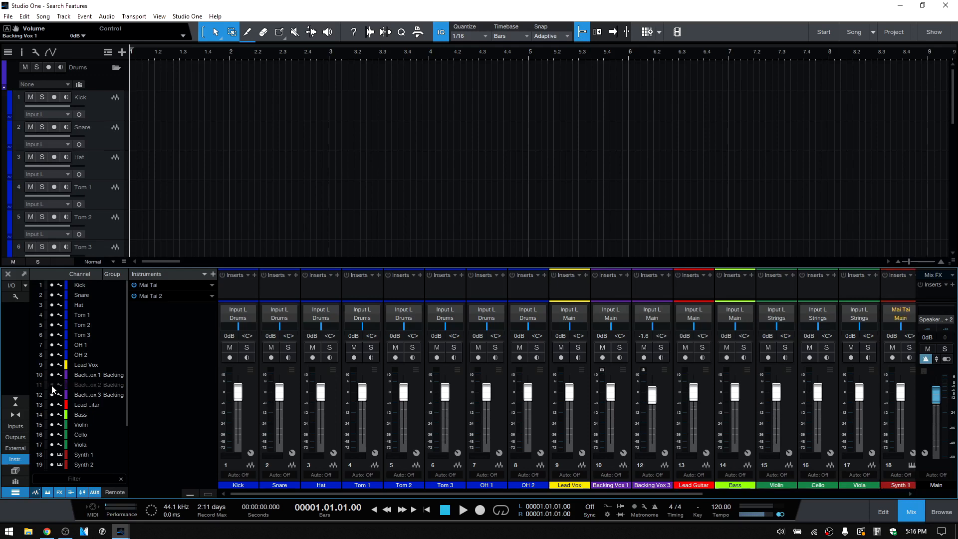
left_click(52, 414)
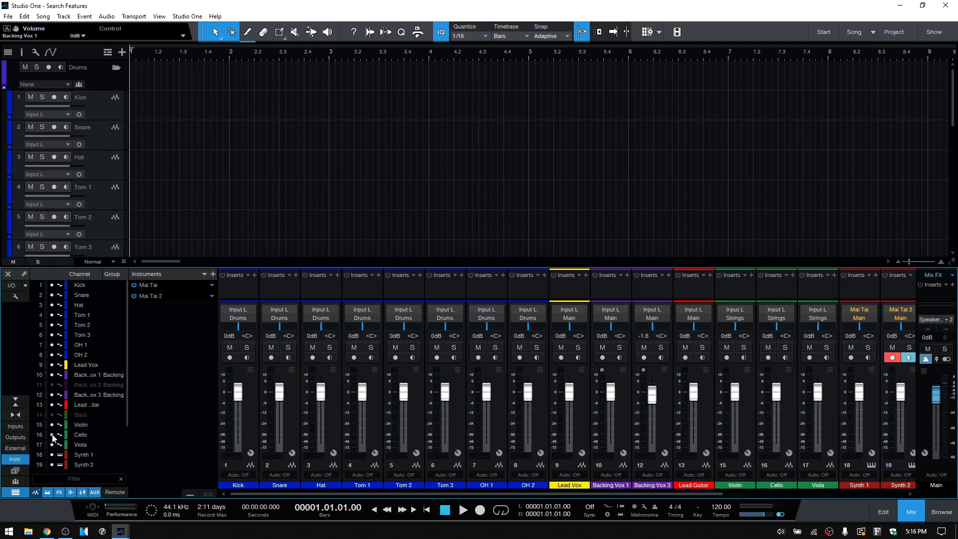
left_click(52, 434)
left_click(52, 434)
left_click(52, 415)
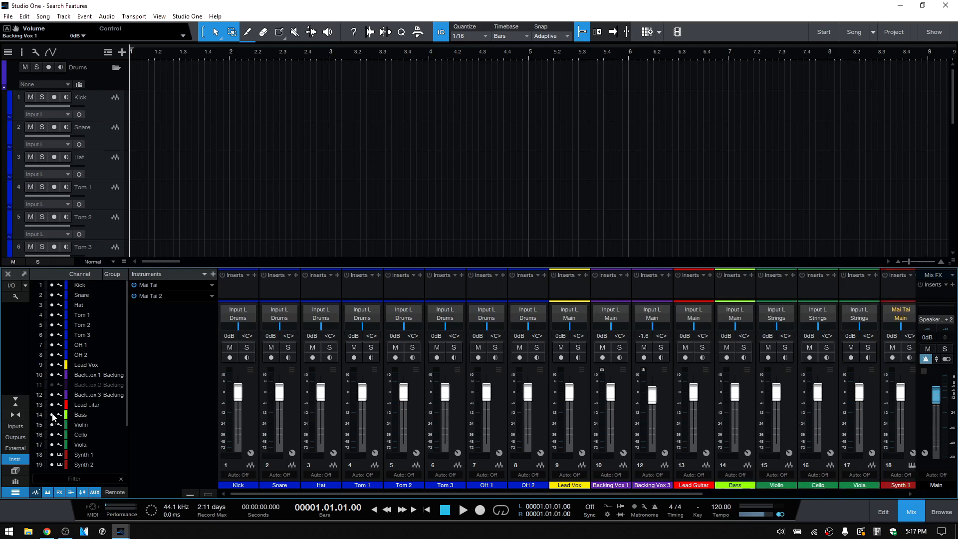
left_click(52, 385)
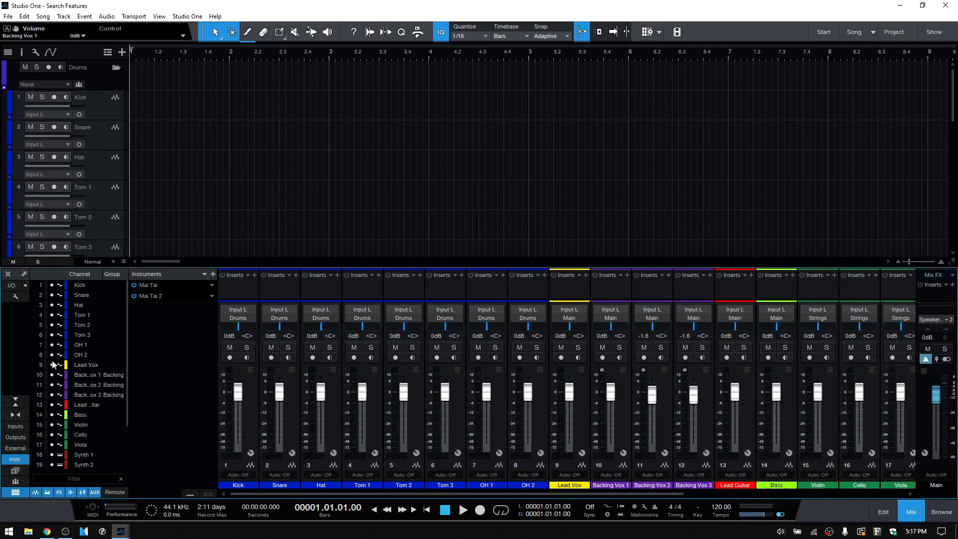
Hide the drum channels from OH 2 up to Kick in one sweep through the channel list, and restore them the same way.
left_click(51, 355)
left_click_drag(52, 345, 55, 276)
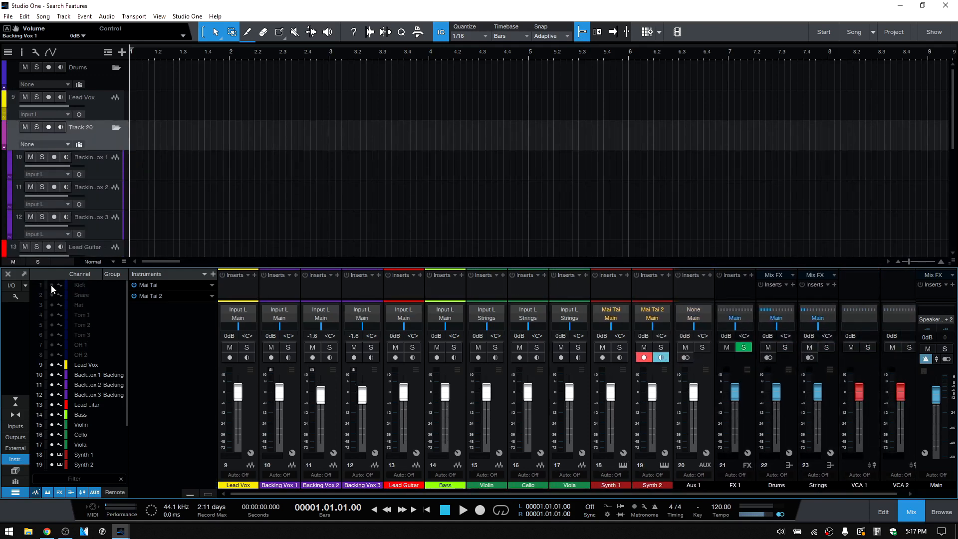
left_click_drag(51, 289, 51, 358)
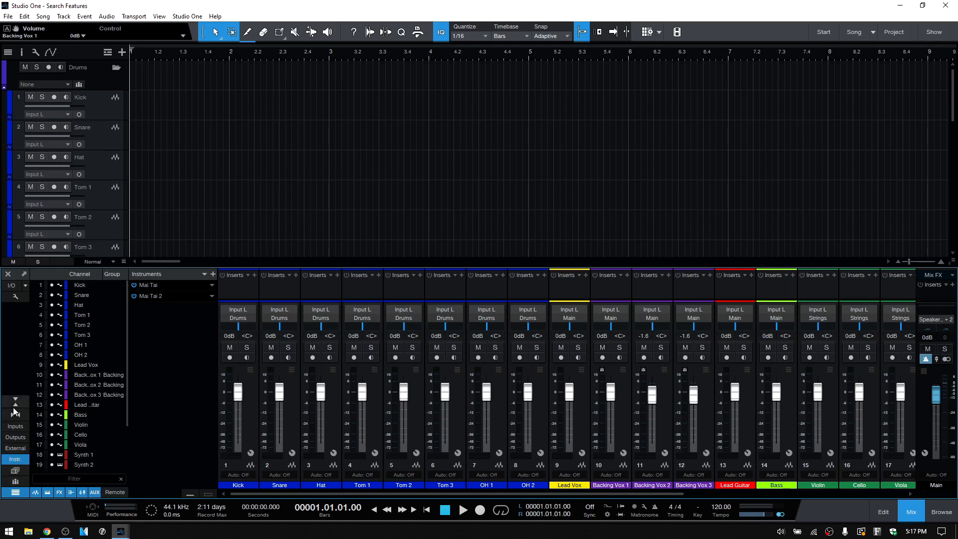
Hide and restore the console's channel list, and briefly show the input and output channels.
left_click(15, 493)
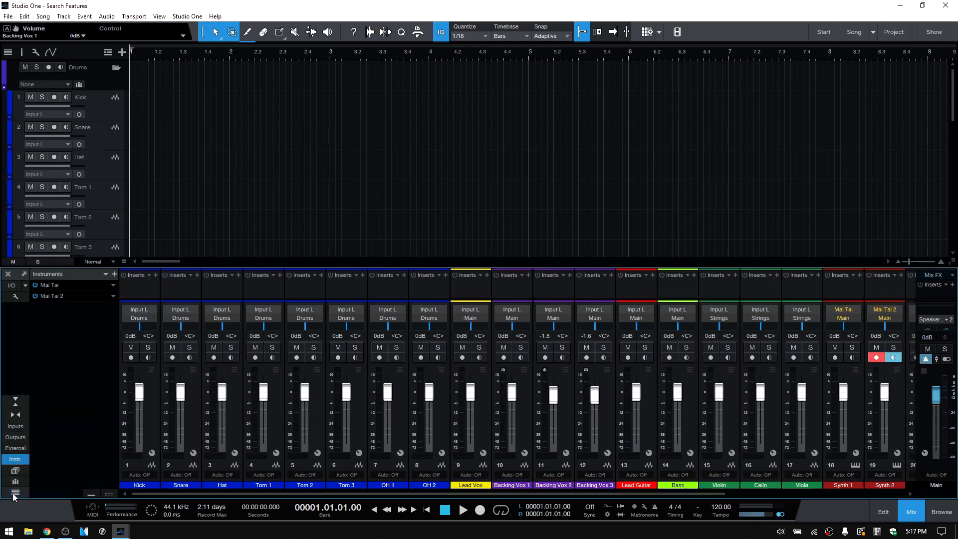
left_click(15, 493)
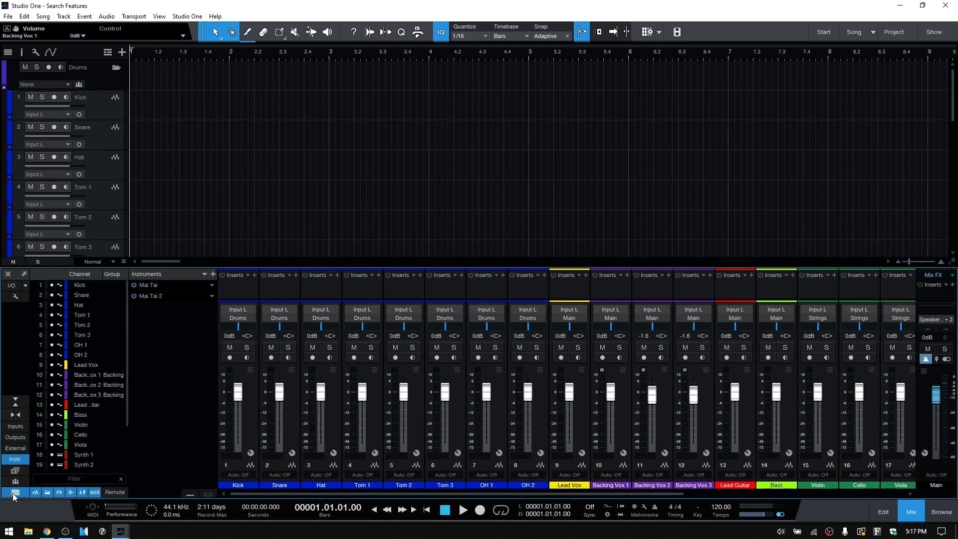
left_click(16, 428)
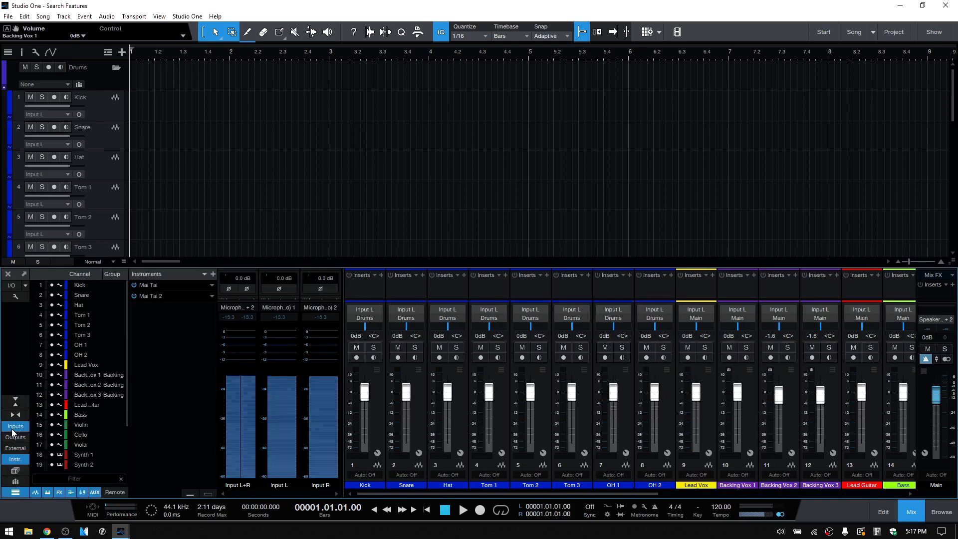
left_click(15, 429)
left_click(13, 437)
left_click(13, 438)
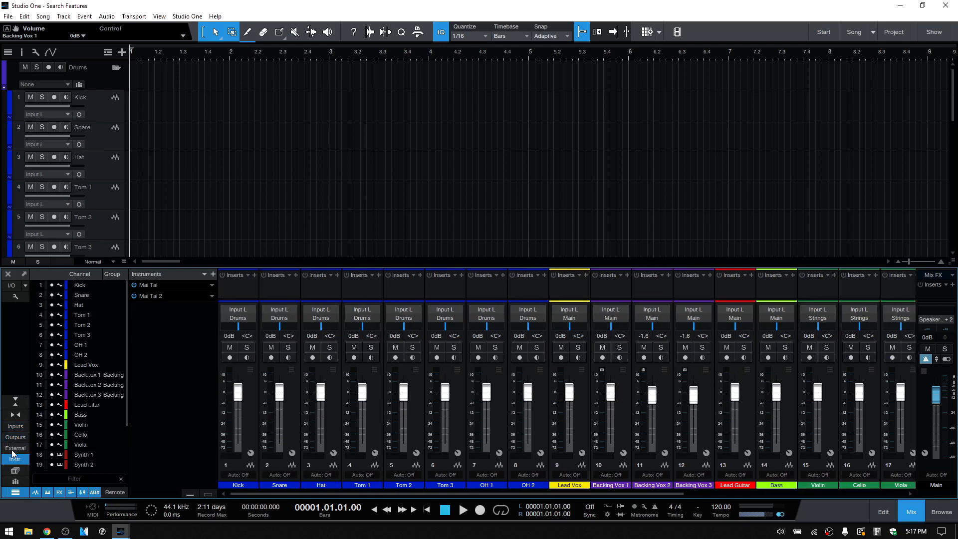
Show and hide the console's External Devices list, and hide and restore its Instruments list.
left_click(14, 448)
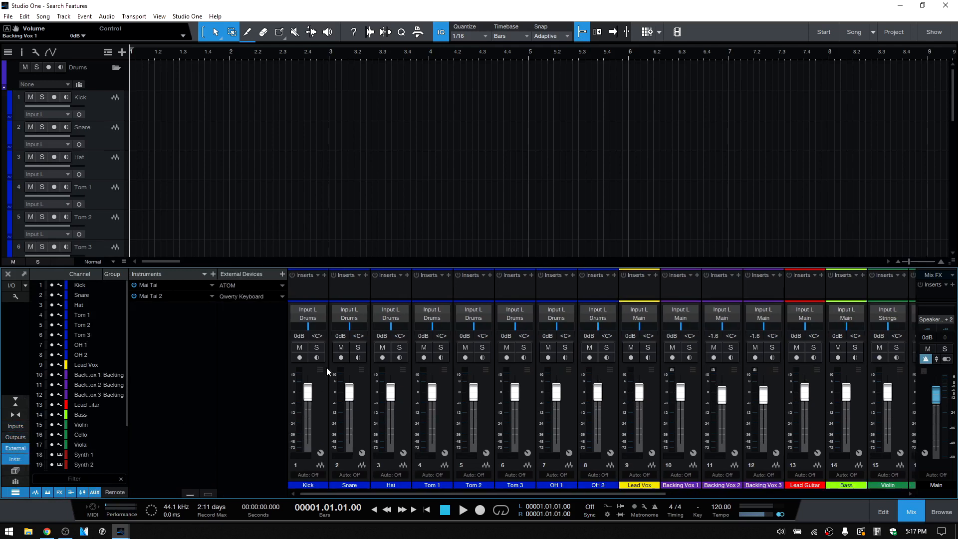
left_click(16, 448)
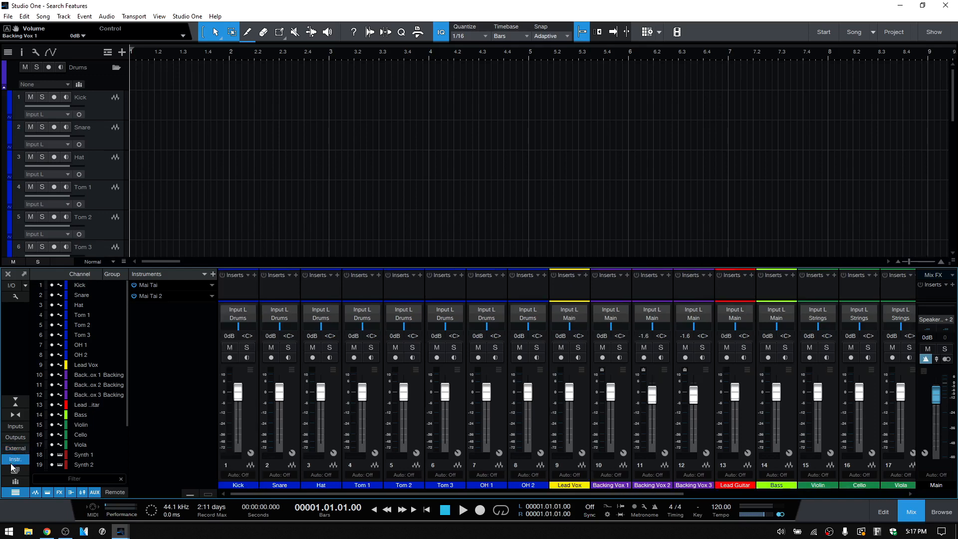
left_click(12, 466)
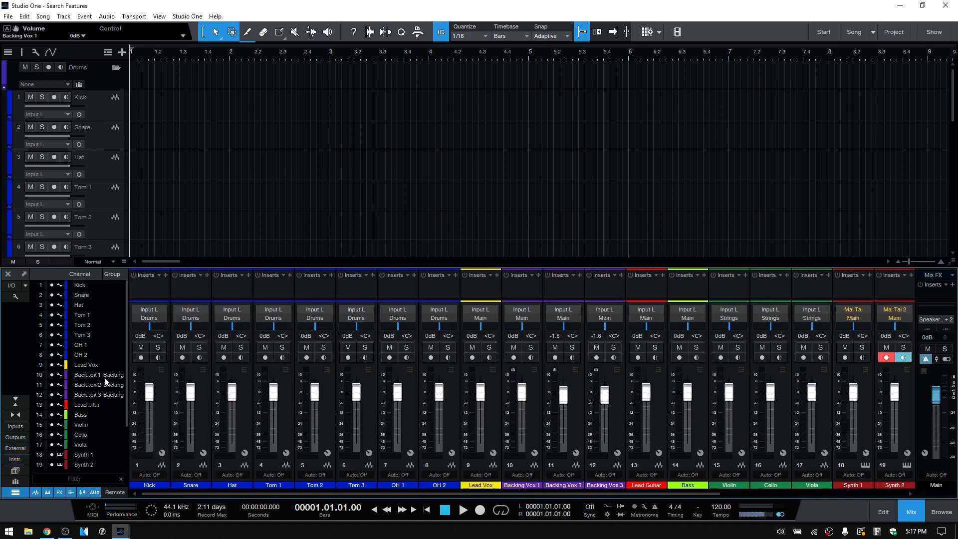
left_click(16, 459)
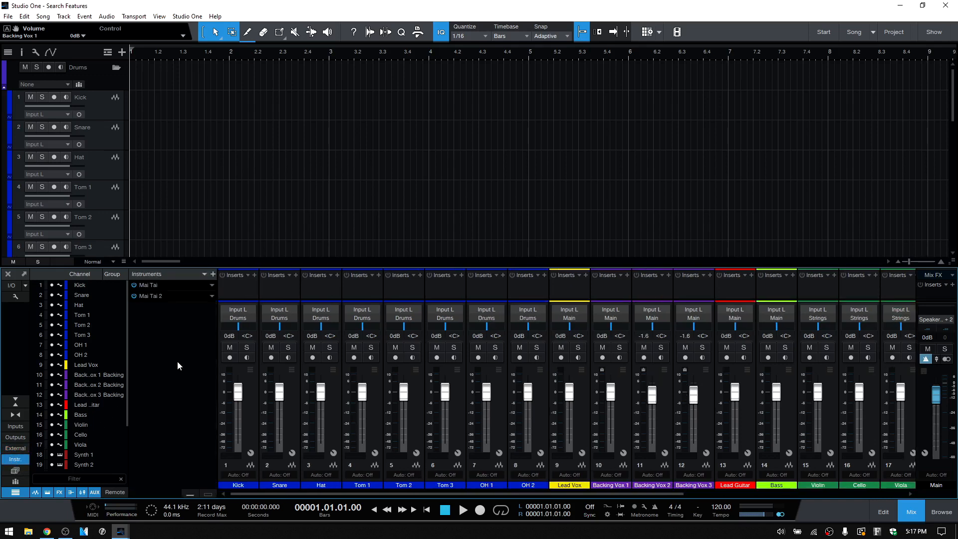
Switch the console to its small size and back to large, and enlarge it to make room for both Inserts and Sends.
left_click(16, 402)
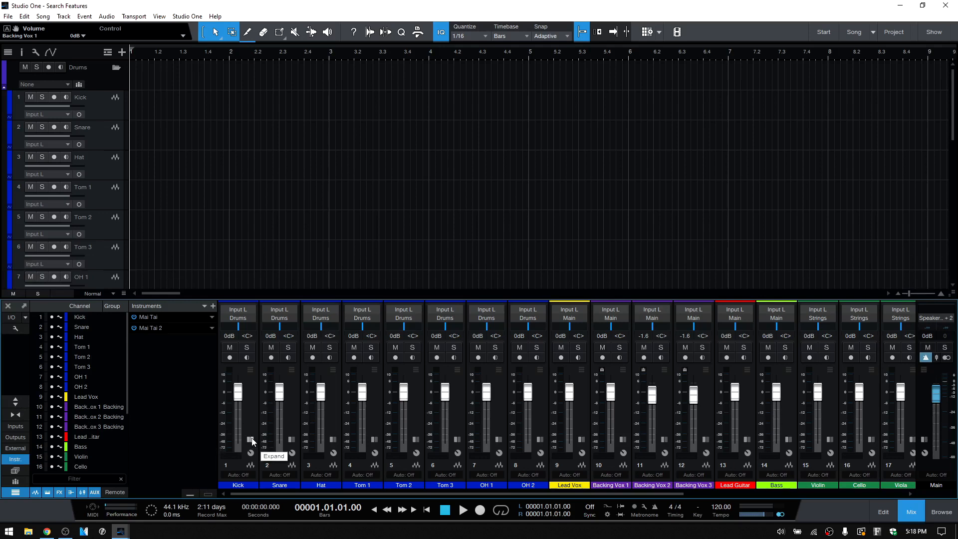
left_click(14, 405)
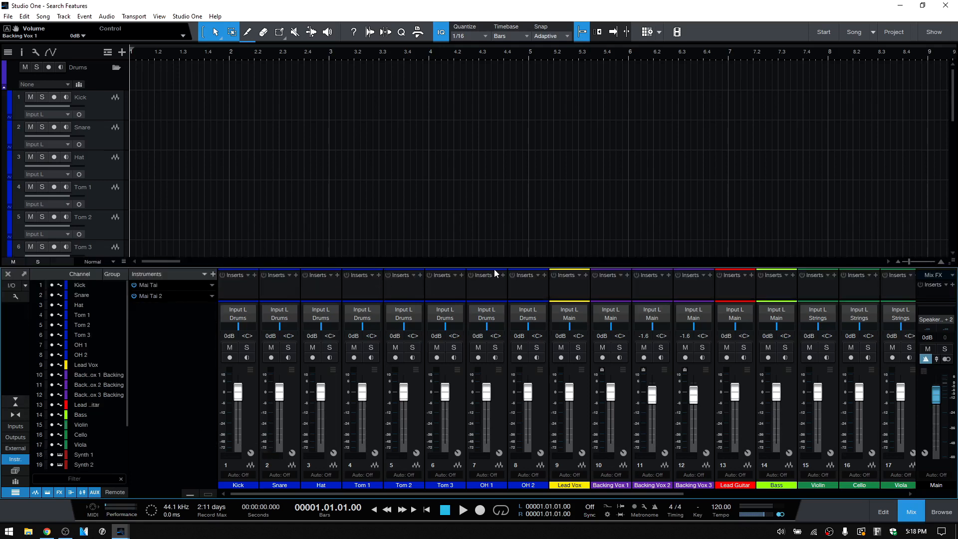
left_click_drag(496, 267, 497, 243)
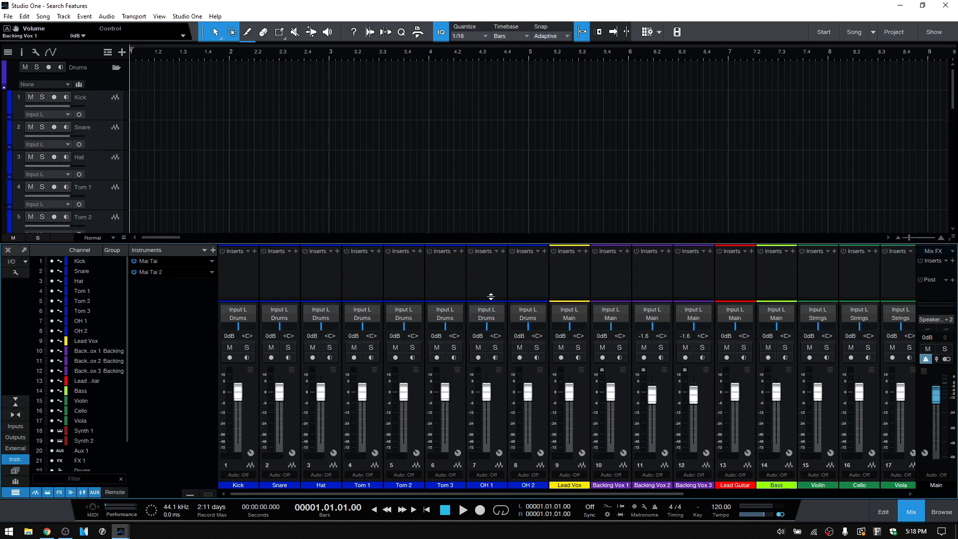
left_click_drag(491, 296, 488, 276)
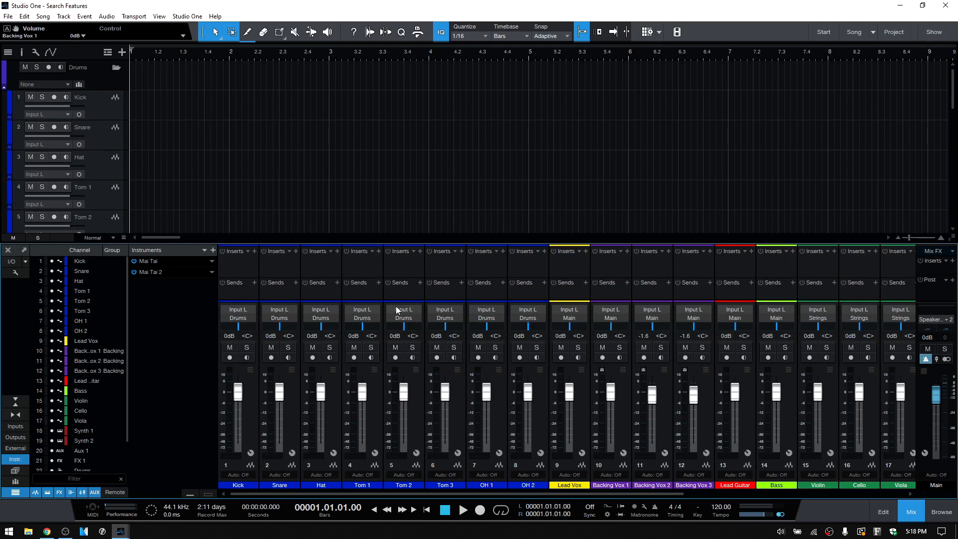
Switch the console to its small size, and expand and collapse the Inserts and Sends of the Tom 1 channel.
left_click(16, 404)
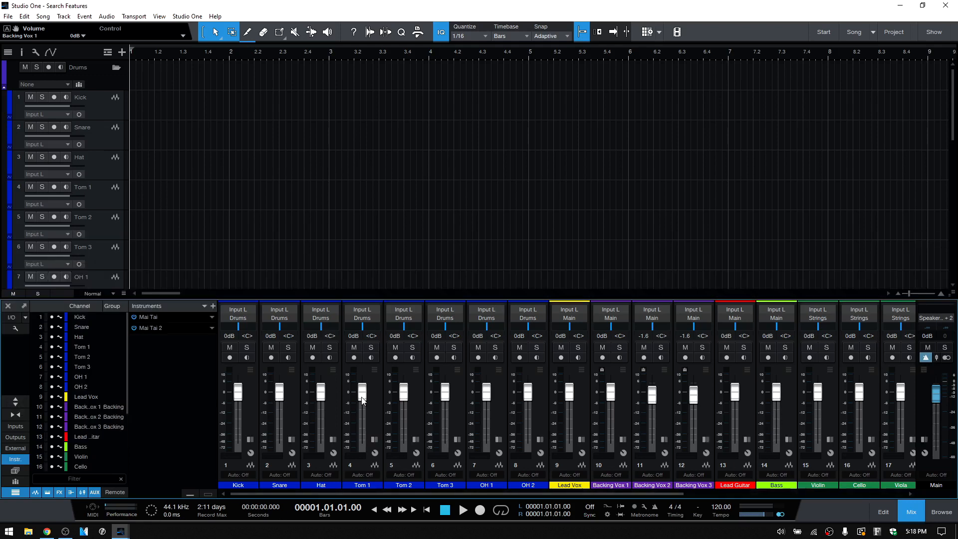
left_click(373, 439)
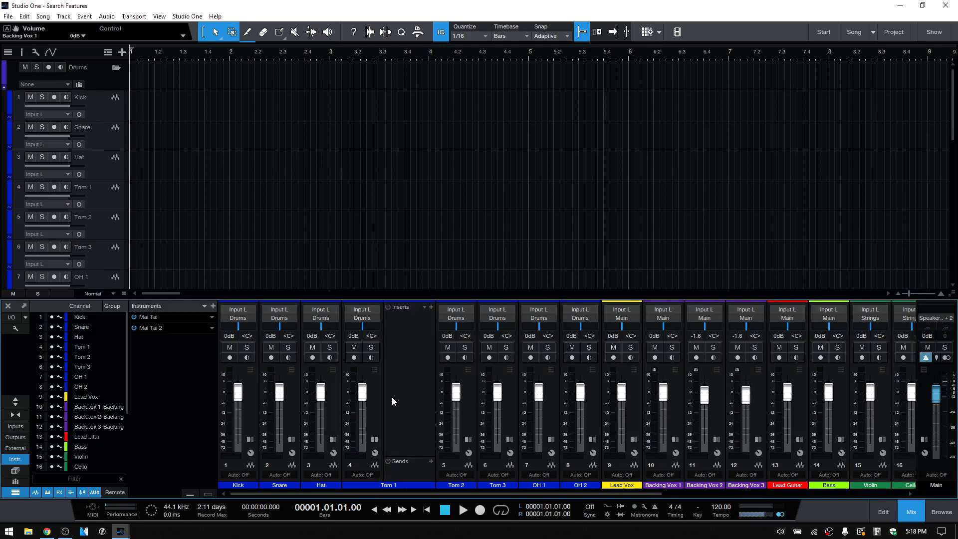
left_click(374, 439)
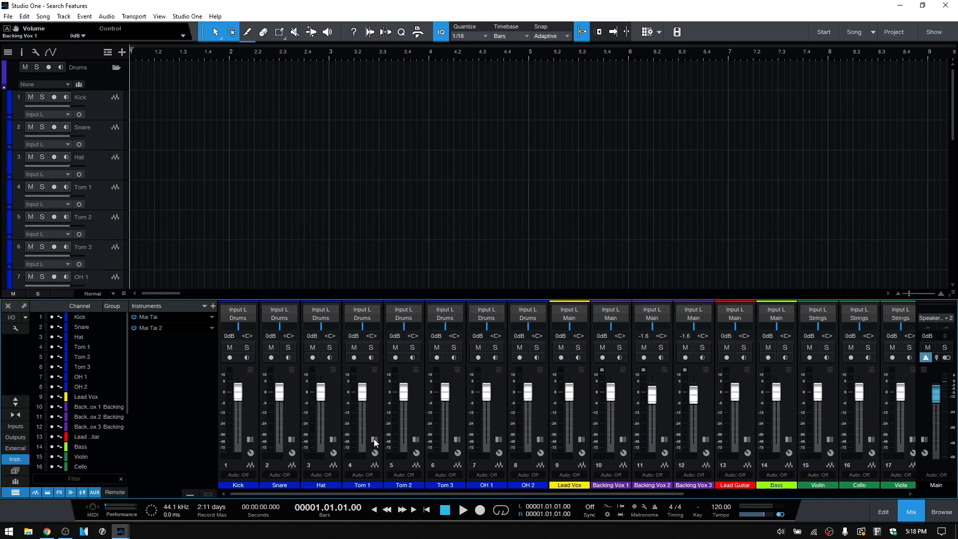
Set the console channels to narrow width and review the console's grouping, visibility and channel component options.
left_click(15, 416)
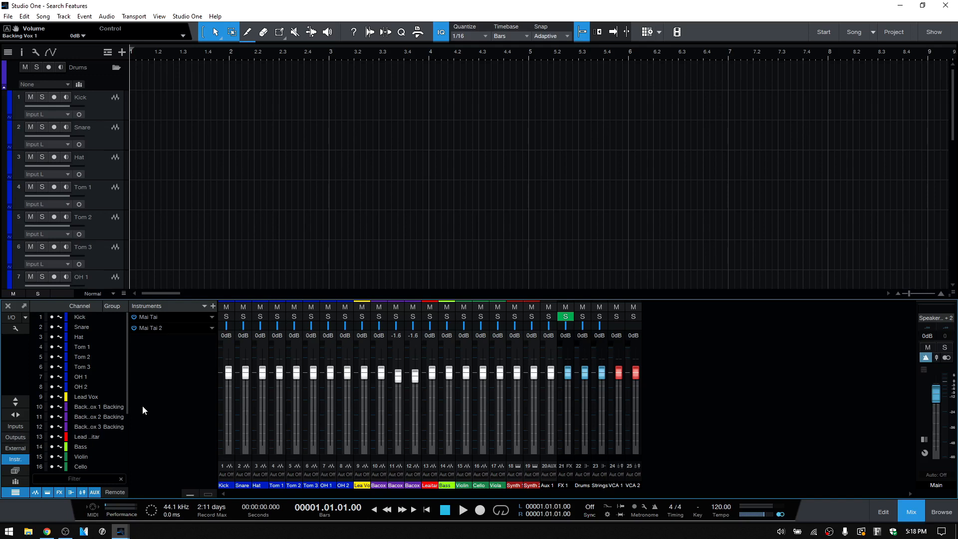
left_click(15, 328)
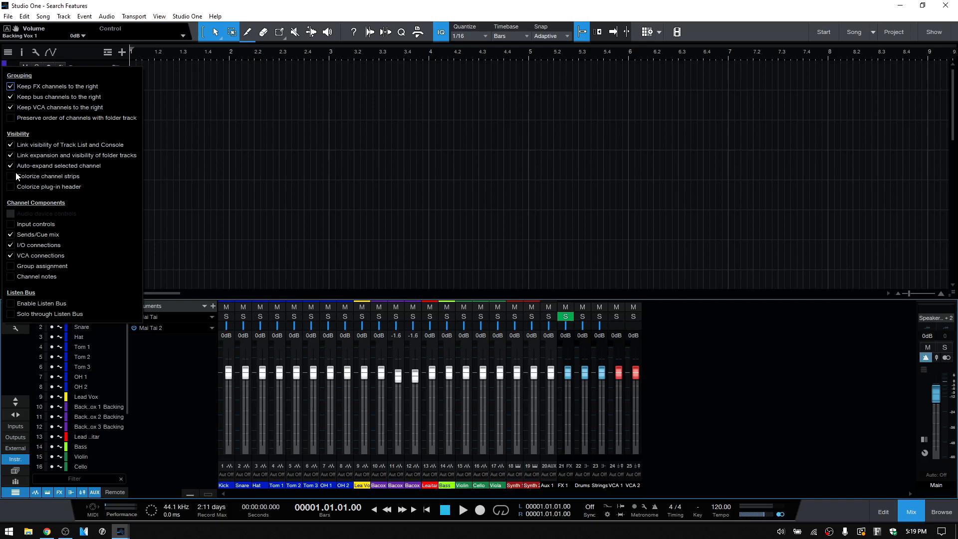
left_click(14, 364)
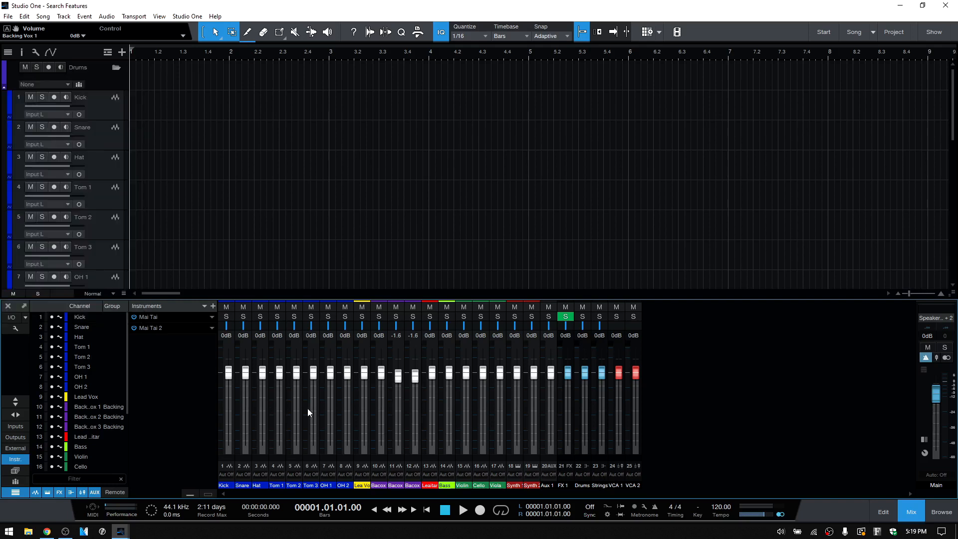
Expand several narrow console channels one after another, including OH 1, Bass, Tom 3 and Snare.
left_click(327, 416)
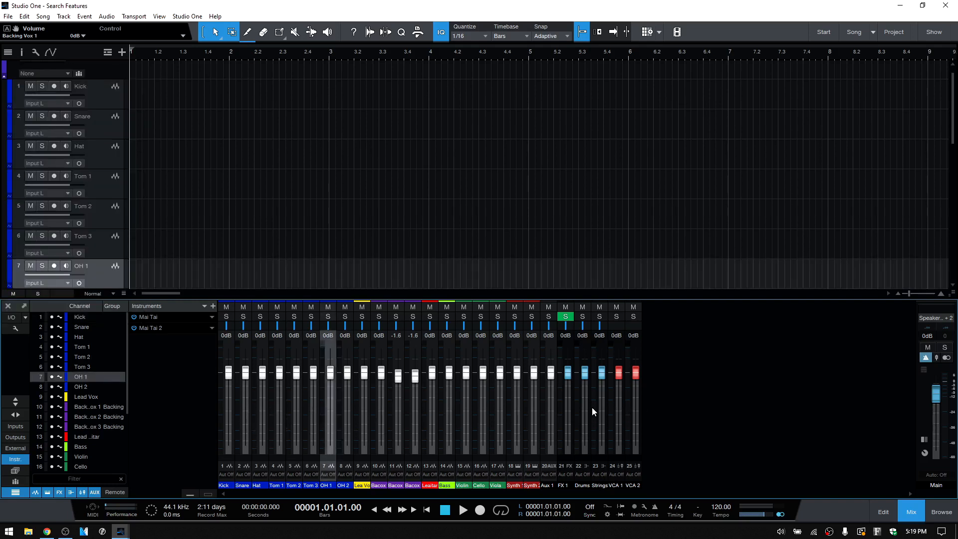
double_click(327, 414)
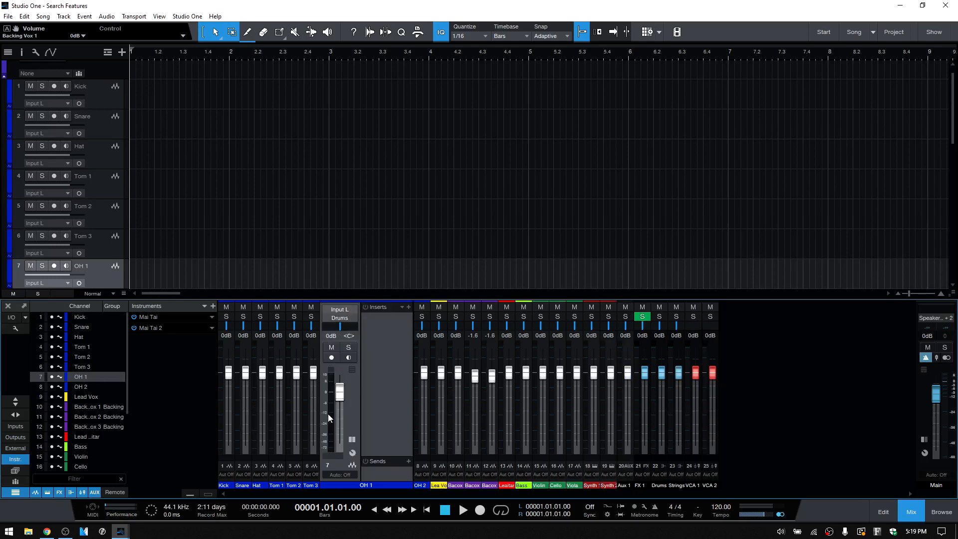
double_click(526, 424)
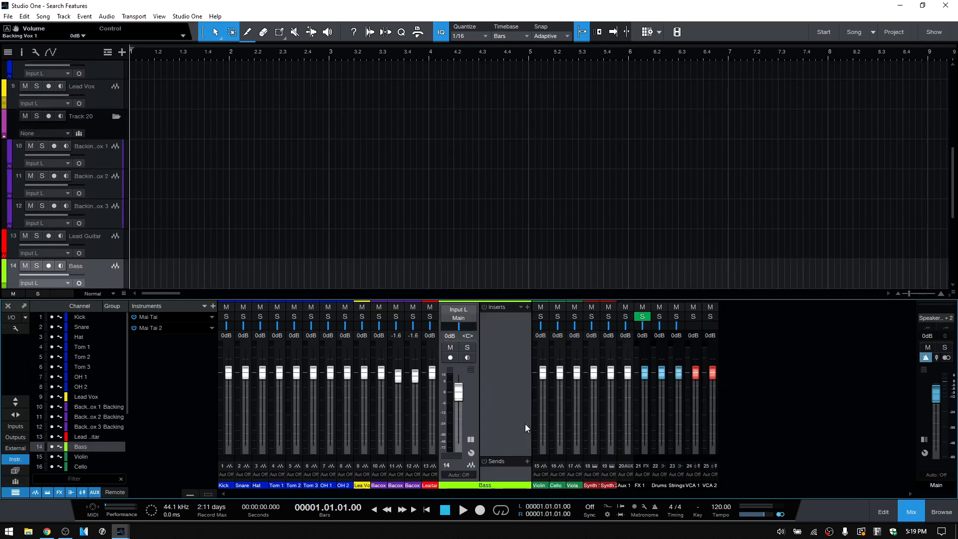
double_click(596, 428)
double_click(308, 424)
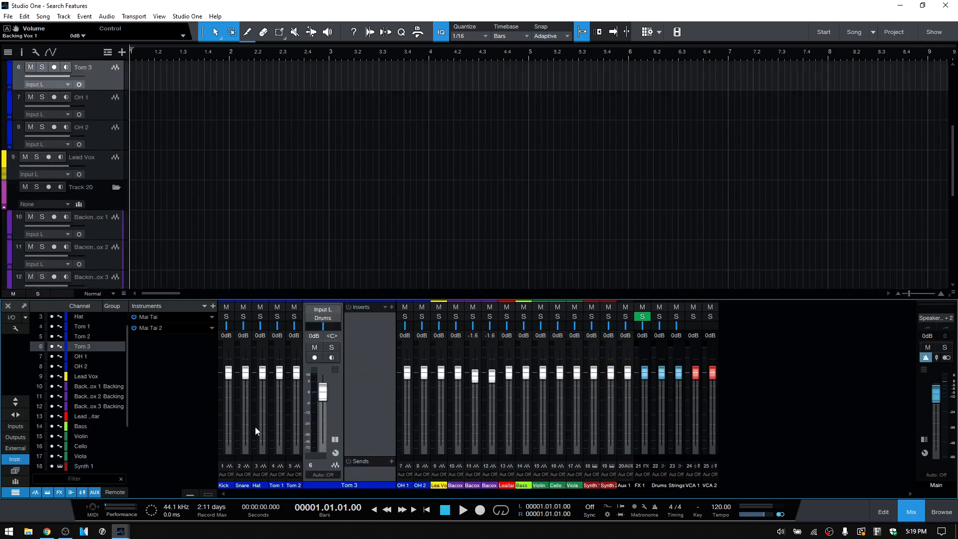
double_click(246, 427)
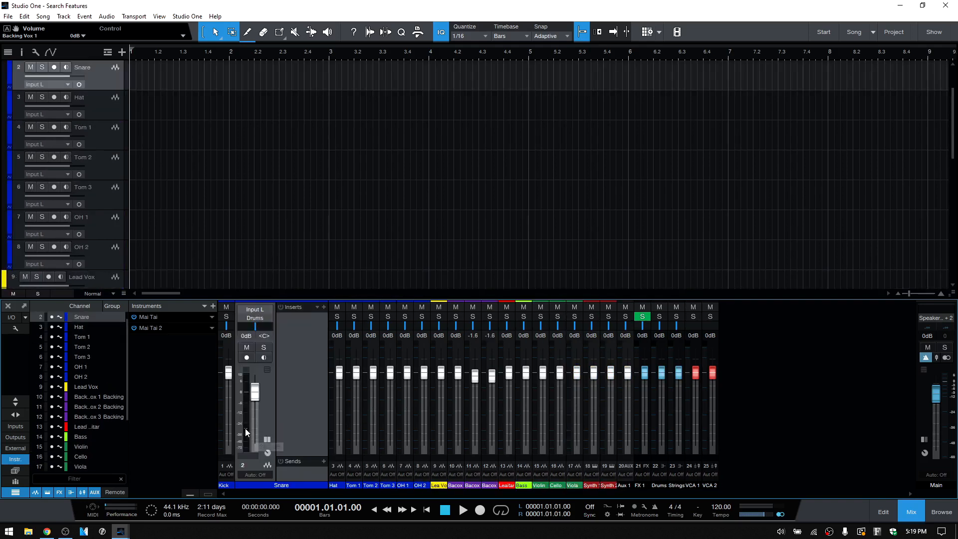
Return the console to its large size and select the Tom 3, Backing Vox 1 and Lead Guitar channels in turn to auto-expand them.
left_click(12, 405)
left_click(333, 419)
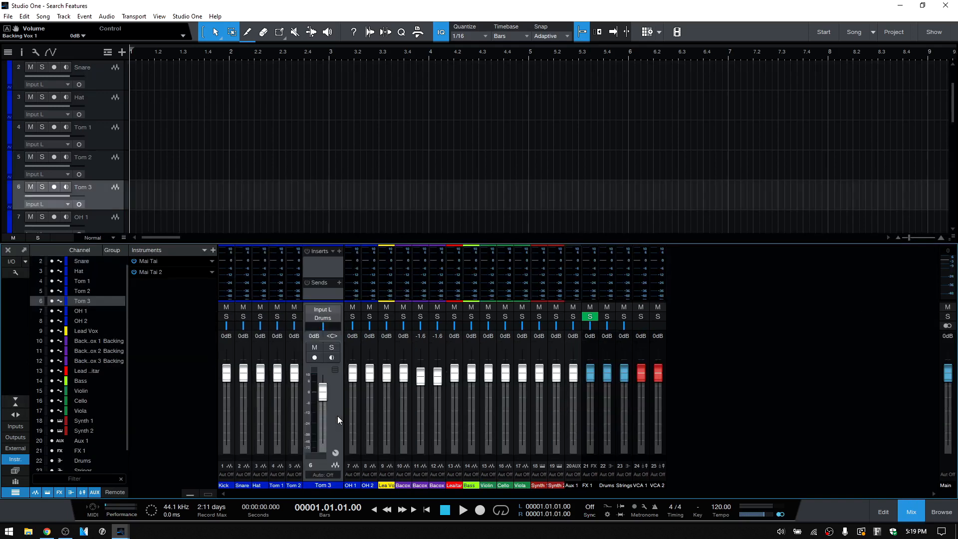
left_click(403, 423)
left_click(462, 428)
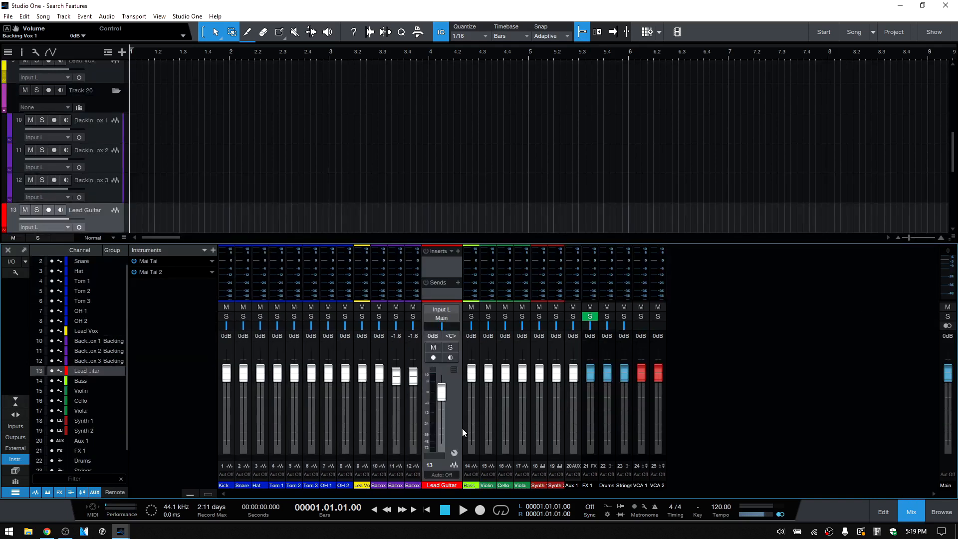
Return the console channels to normal width and store the current mix as a scene named All.
left_click(15, 416)
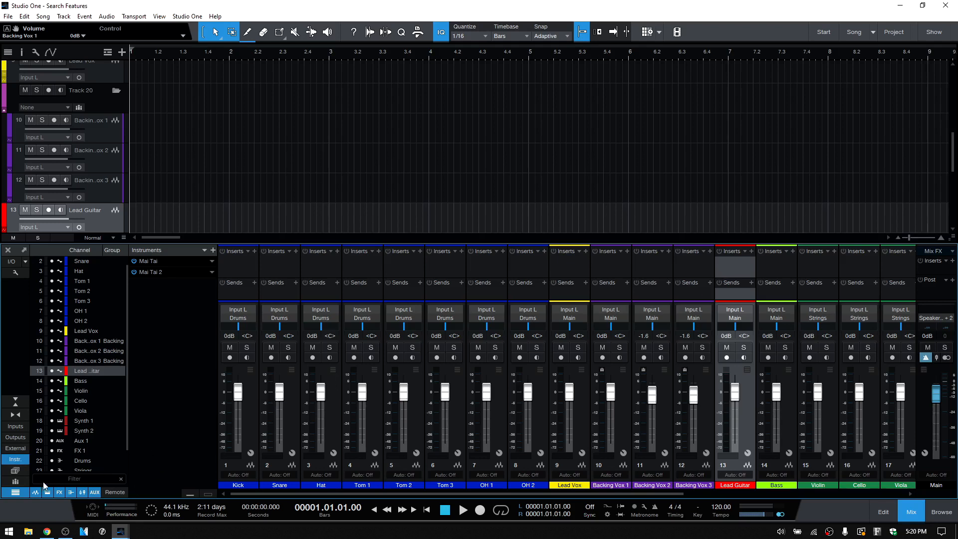
left_click(14, 472)
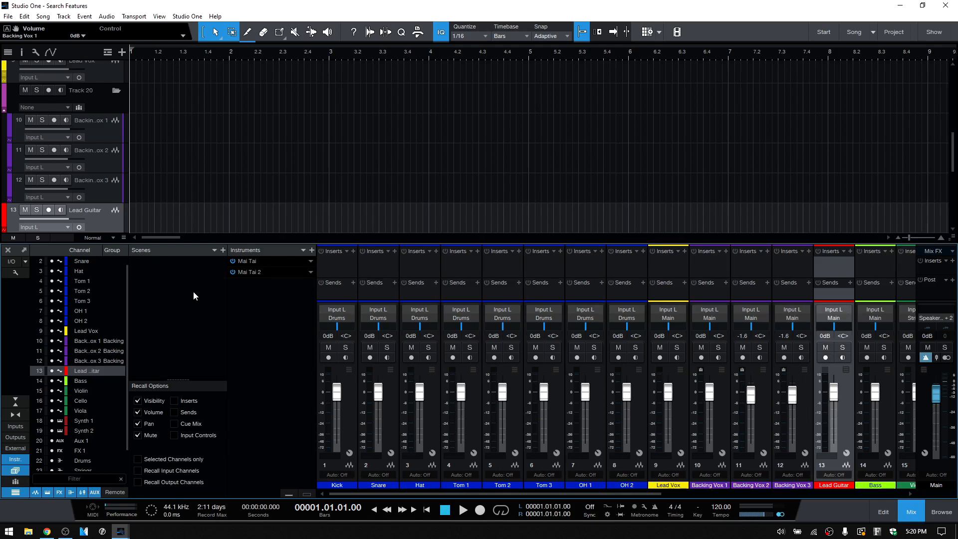
left_click(223, 251)
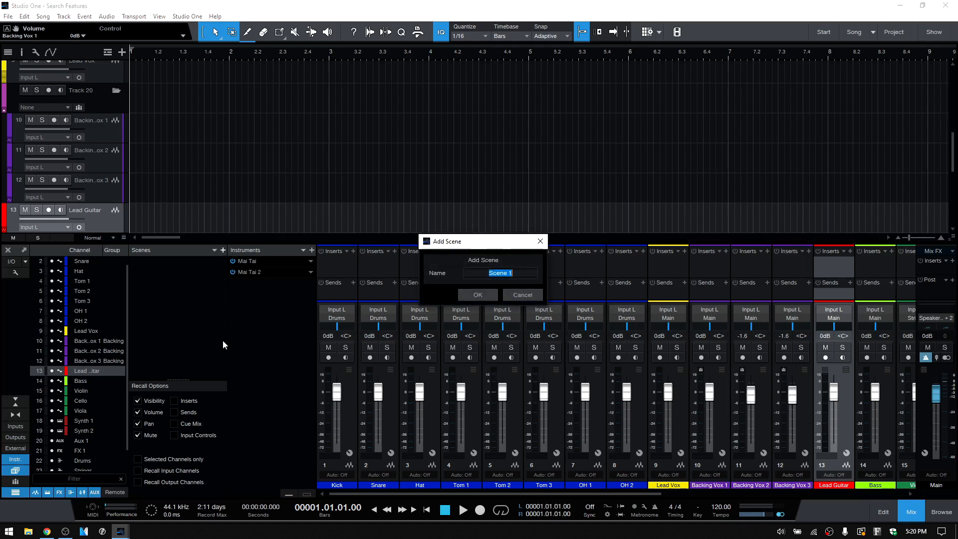
type("All")
key("Return")
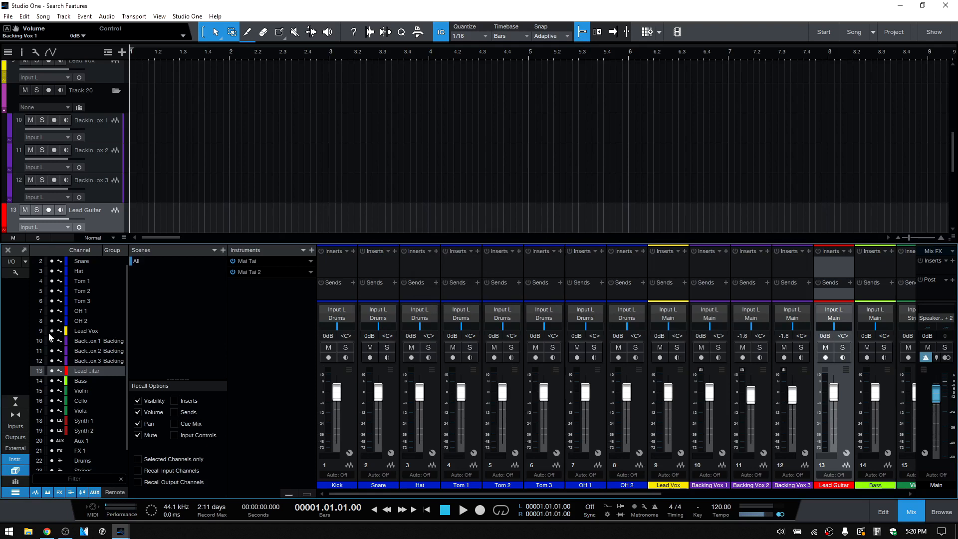
Hide the channels from Lead Vox through VCA 2 and store the mix as a scene named Drums.
left_click_drag(51, 331, 53, 465)
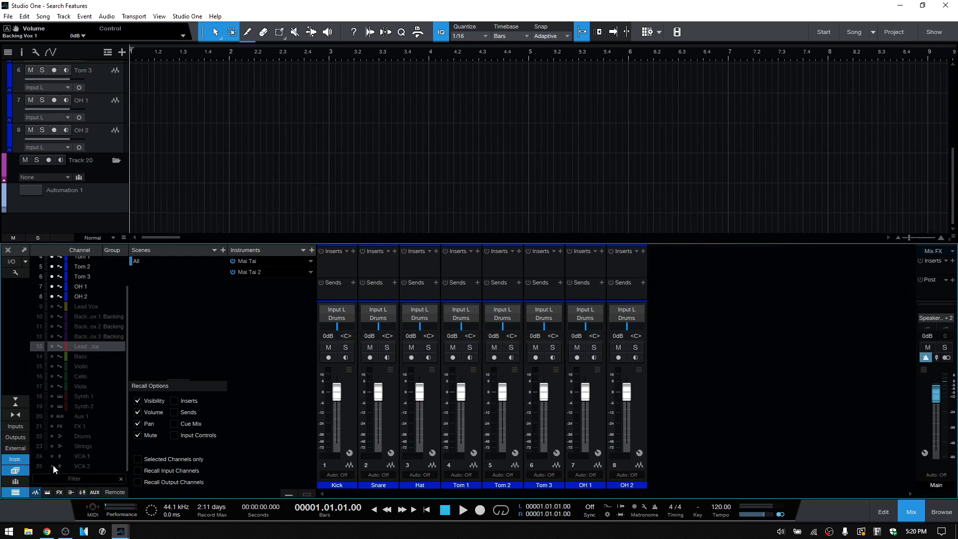
left_click(222, 250)
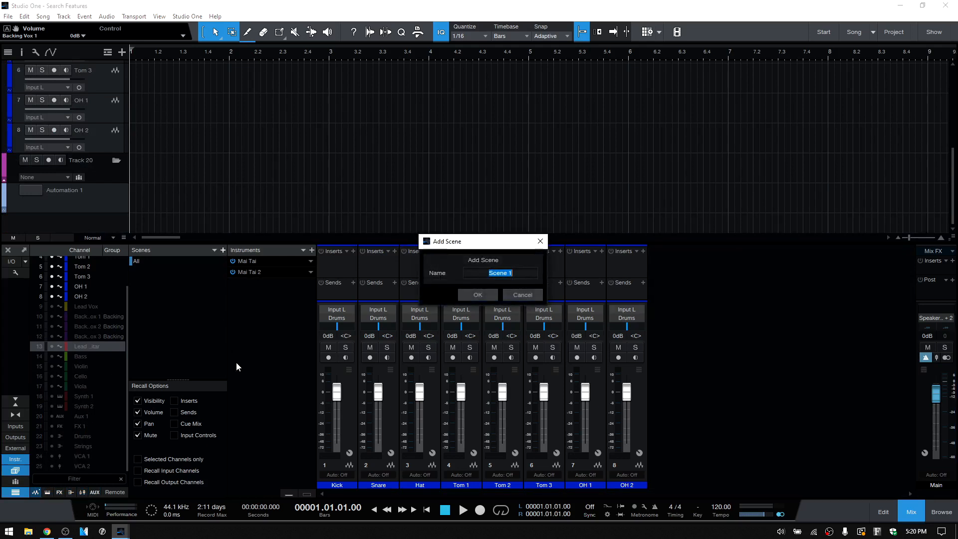
type("Drums")
key("Return")
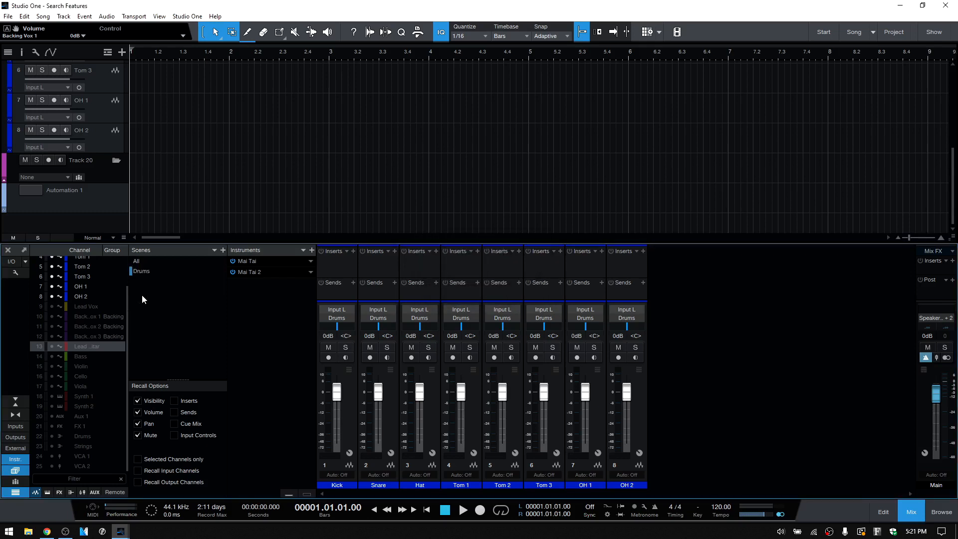
Recall the All scene and the Drums scene in turn, and remove both scenes.
left_click(150, 260)
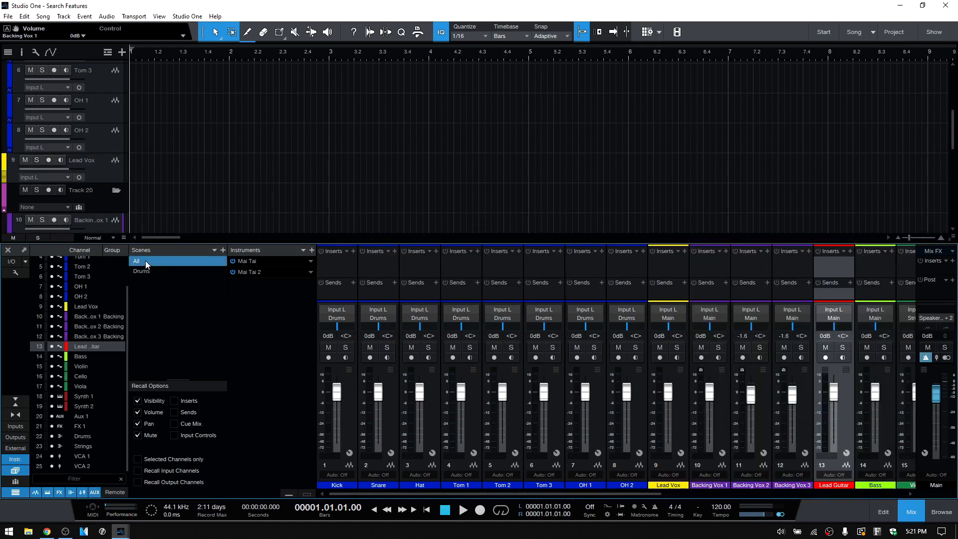
left_click(148, 271)
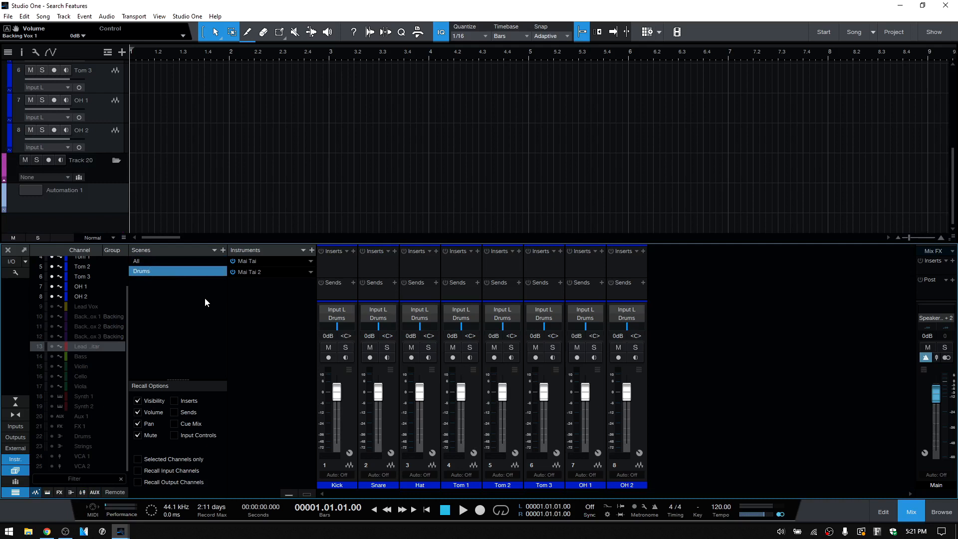
right_click(170, 273)
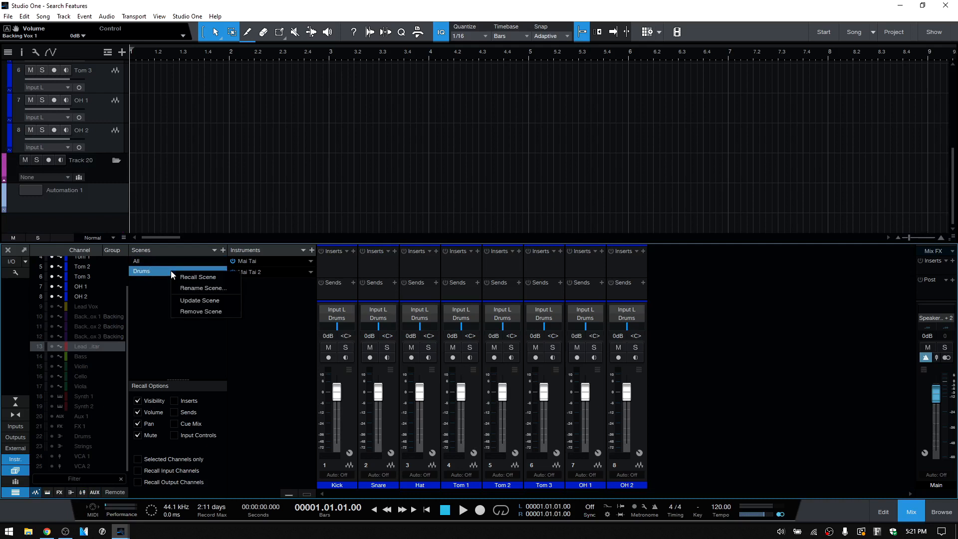
left_click(198, 312)
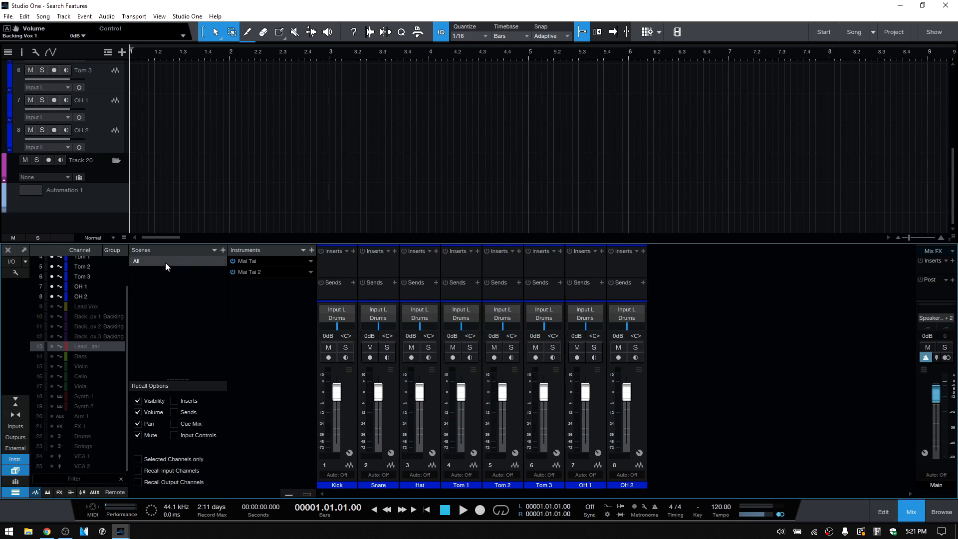
right_click(165, 263)
left_click(187, 303)
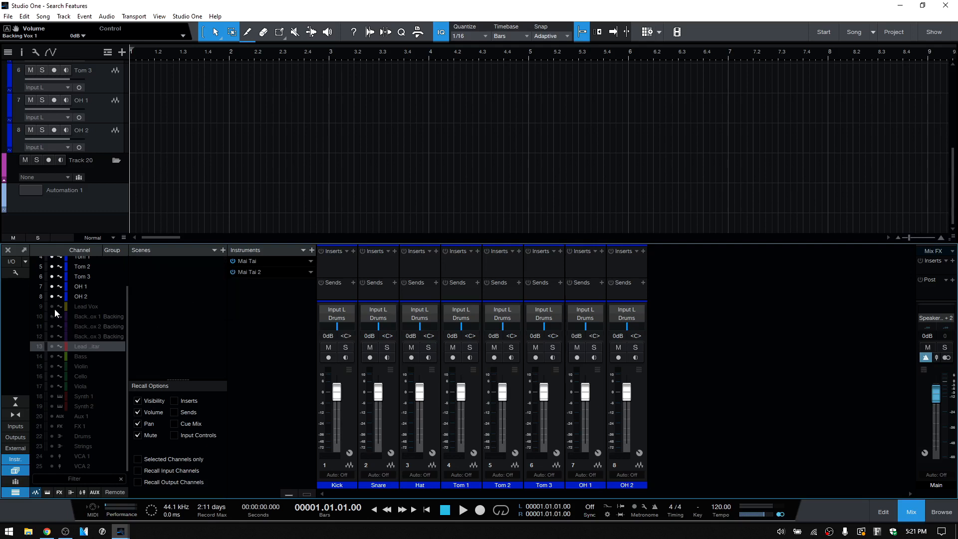
Show the channels from Lead Vox through VCA 2 again and close the Scenes list.
left_click_drag(52, 306, 53, 473)
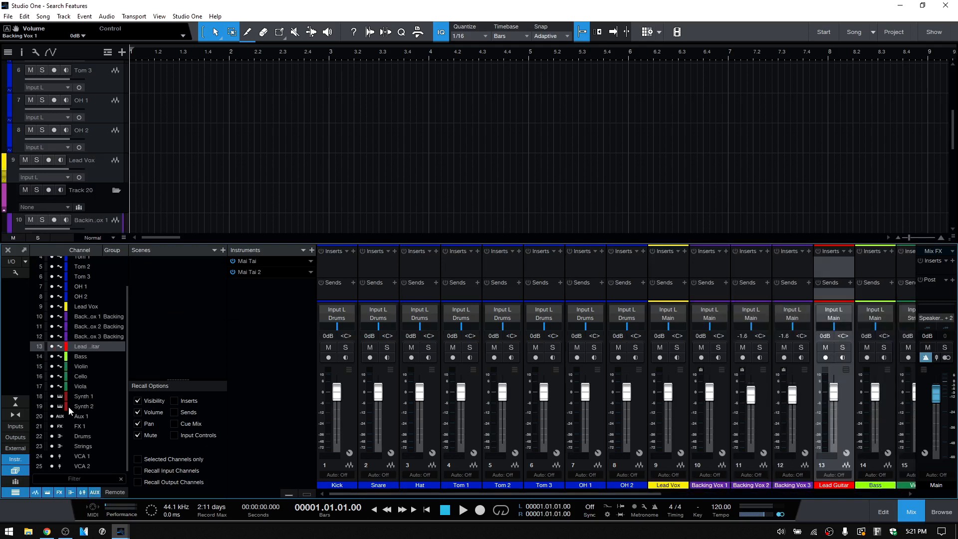
scroll(79, 438, "up", 1)
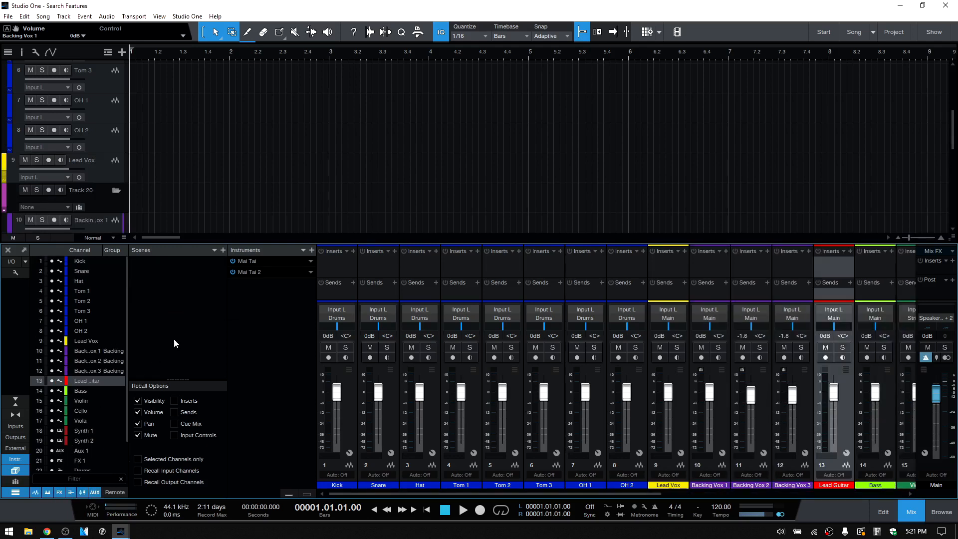
left_click(14, 471)
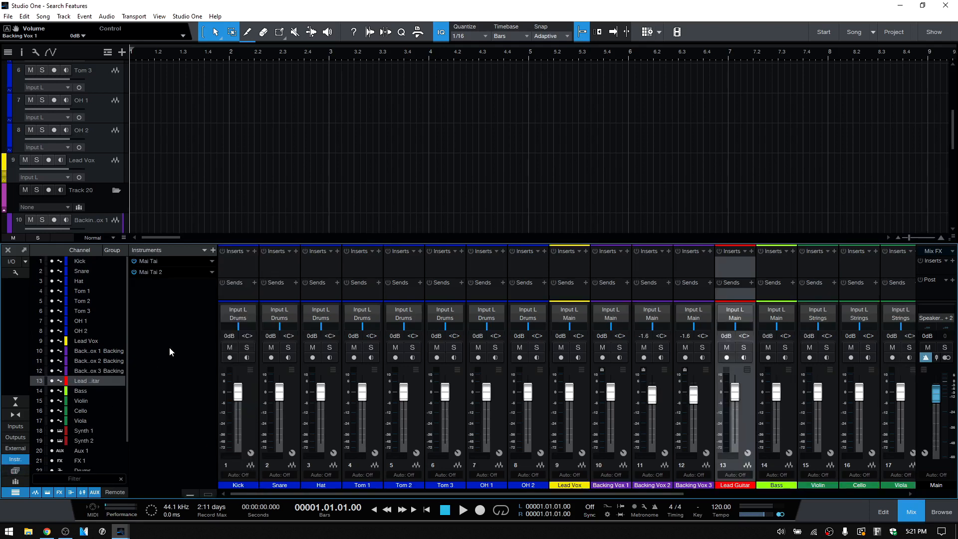
Show the console's group list, review the Backing Vox group's attributes and select its member channels.
left_click(15, 482)
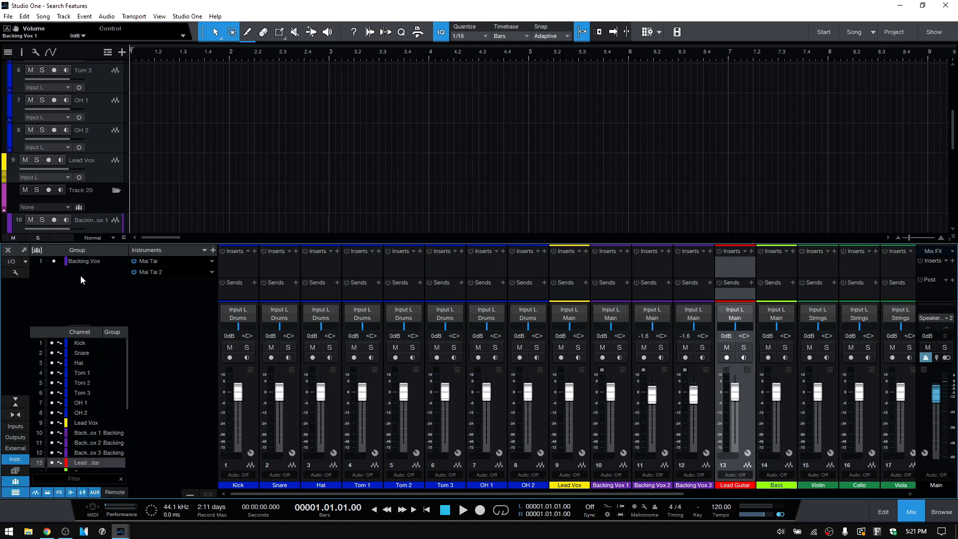
right_click(73, 280)
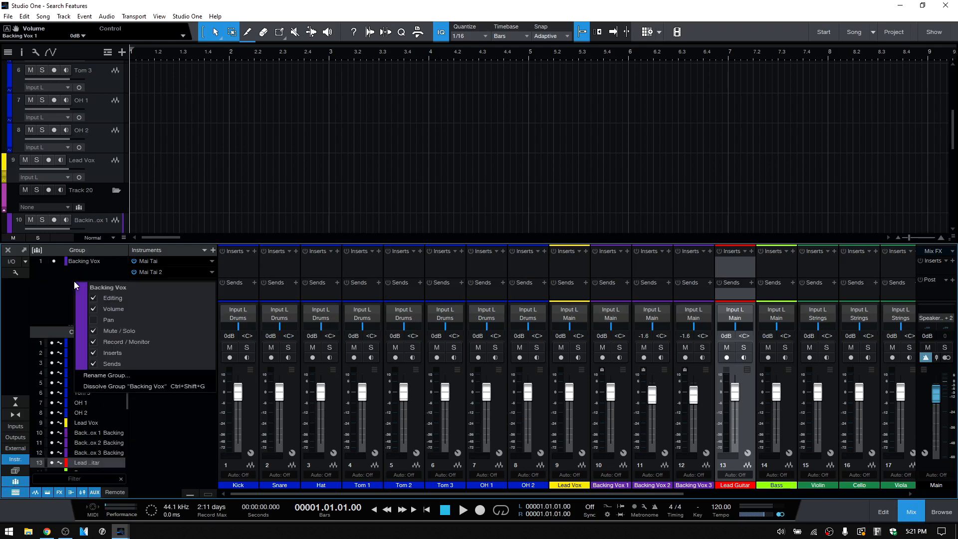
left_click(55, 301)
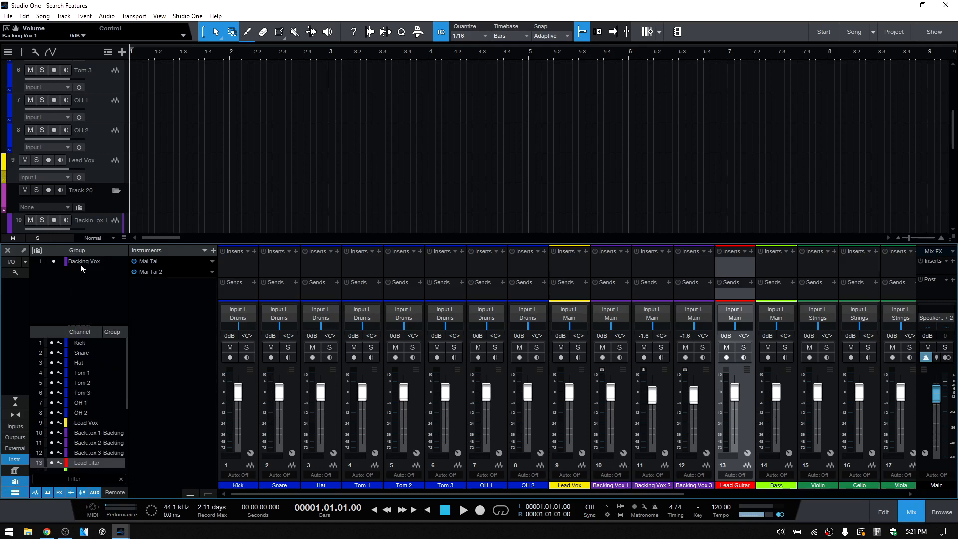
left_click(80, 263)
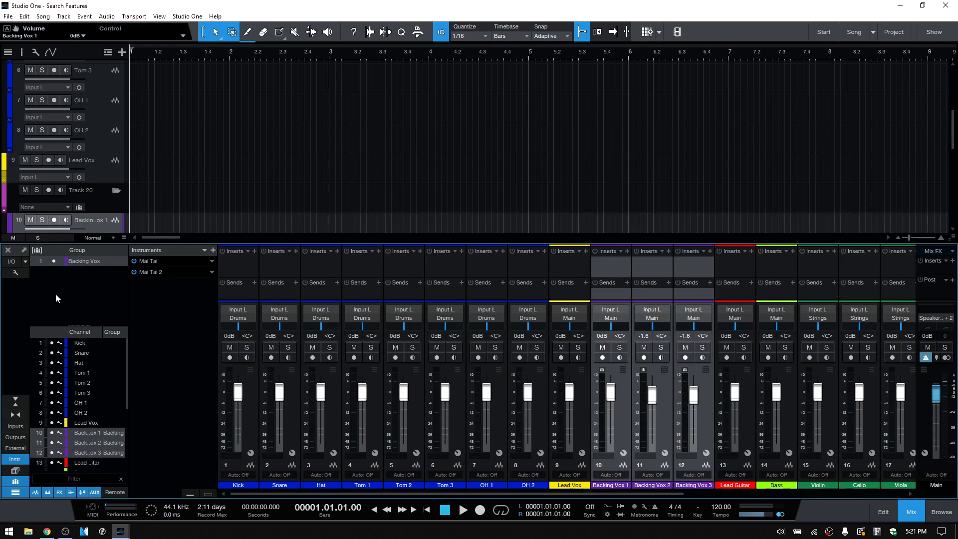
Lower and reset the Backing Vox 1 fader, first with the Backing Vox group suspended and again with it active.
left_click(54, 261)
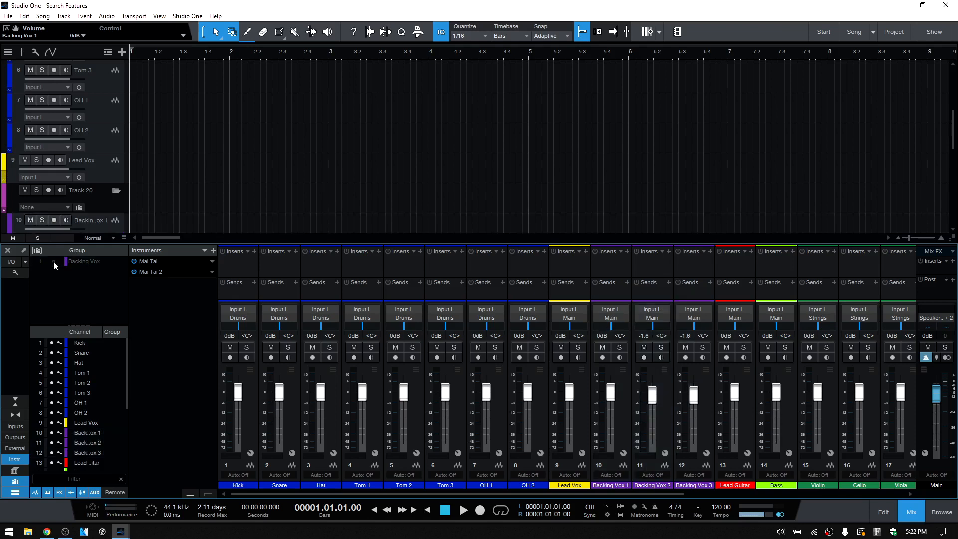
mouse_move(614, 392)
left_mouse_down()
mouse_move(613, 418)
mouse_move(612, 410)
left_mouse_up()
left_click(612, 411, "ctrl")
left_click(53, 261)
left_click_drag(613, 396, 612, 417)
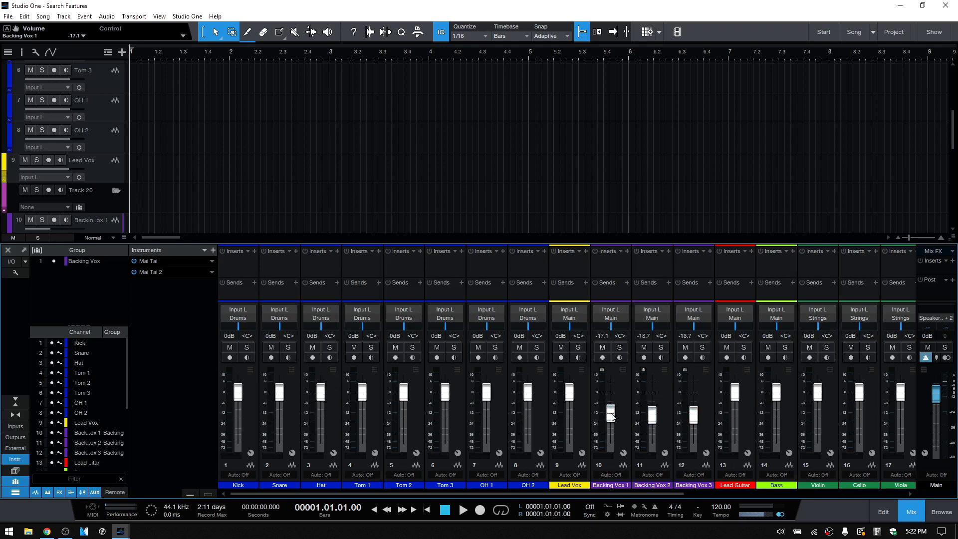
left_click(612, 416, "ctrl")
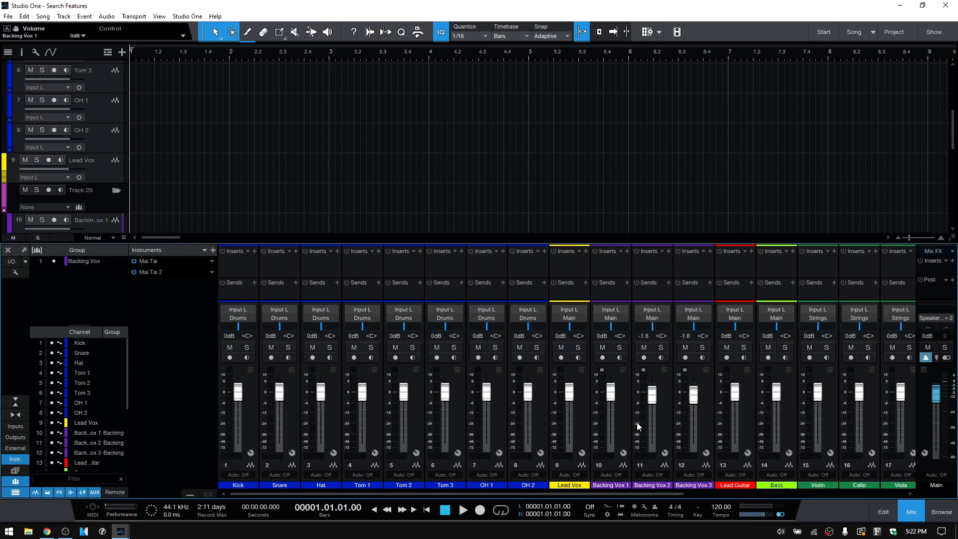
Set the Backing Vox 2 fader to about -0.8 dB independently of its group and hide the group list.
mouse_move(653, 401)
left_mouse_down()
mouse_move(652, 431)
mouse_move(658, 399)
left_mouse_up()
left_click(21, 481)
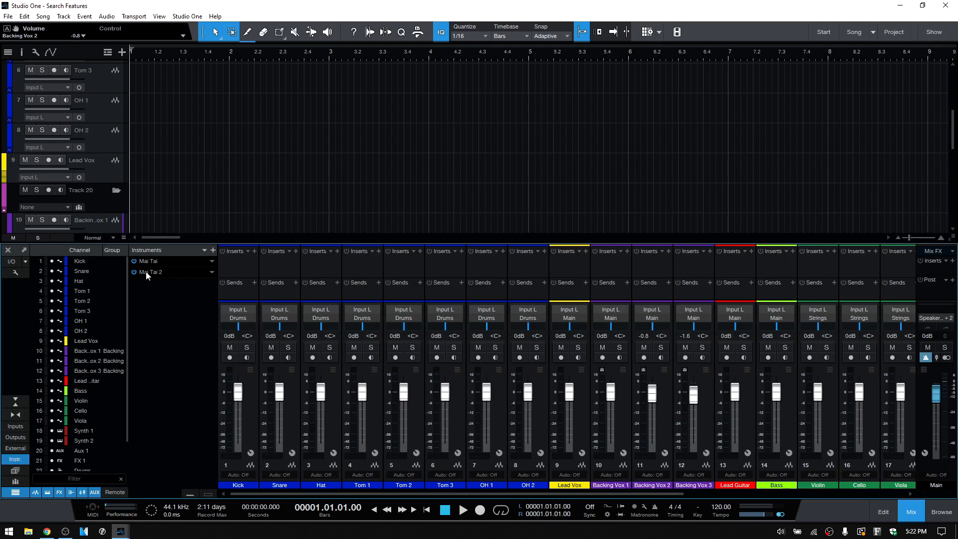
Toggle the console between its small and large sizes and review the console's grouping and visibility options.
left_click(206, 494)
left_click(190, 494)
left_click(14, 273)
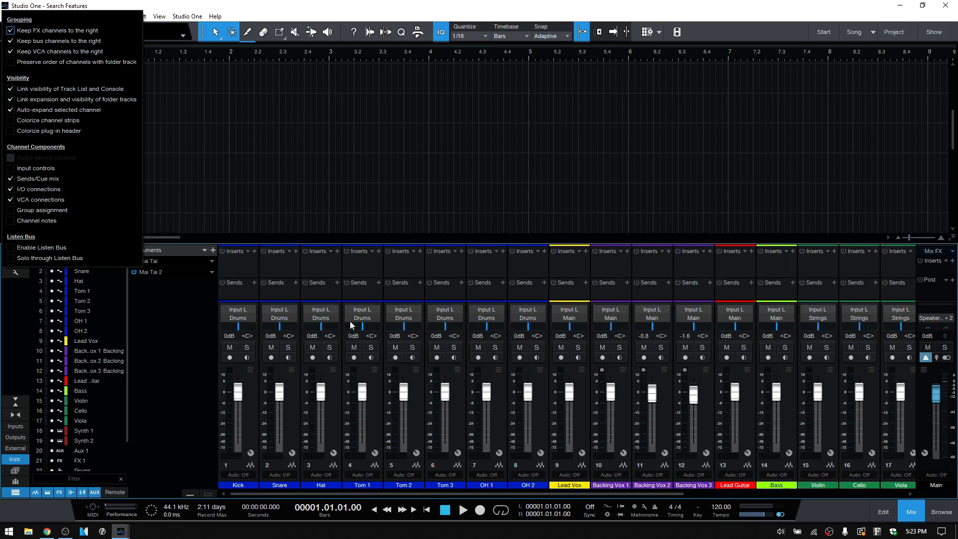
left_click(166, 325)
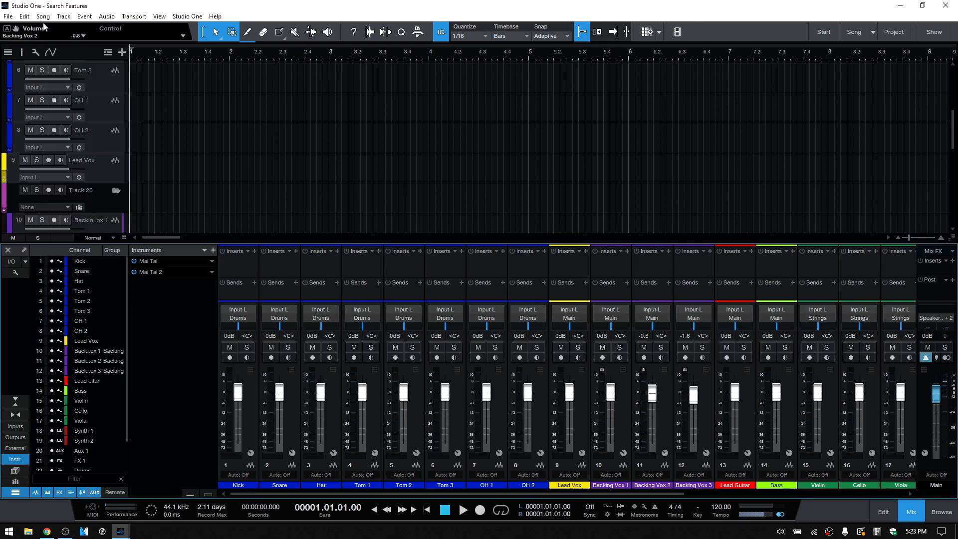
Open the track list, hide and show the Drums folder with its tracks, and close the list.
left_click(7, 51)
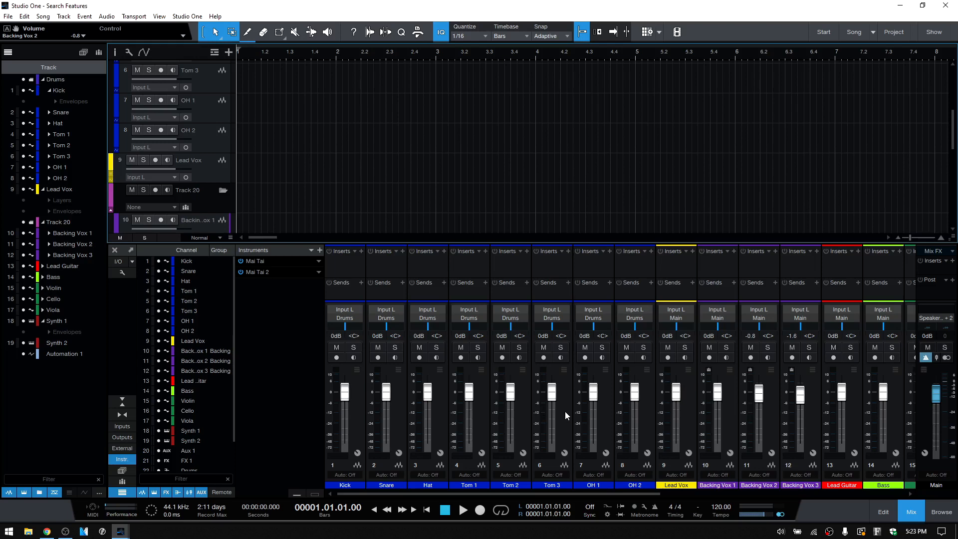
left_click(23, 79)
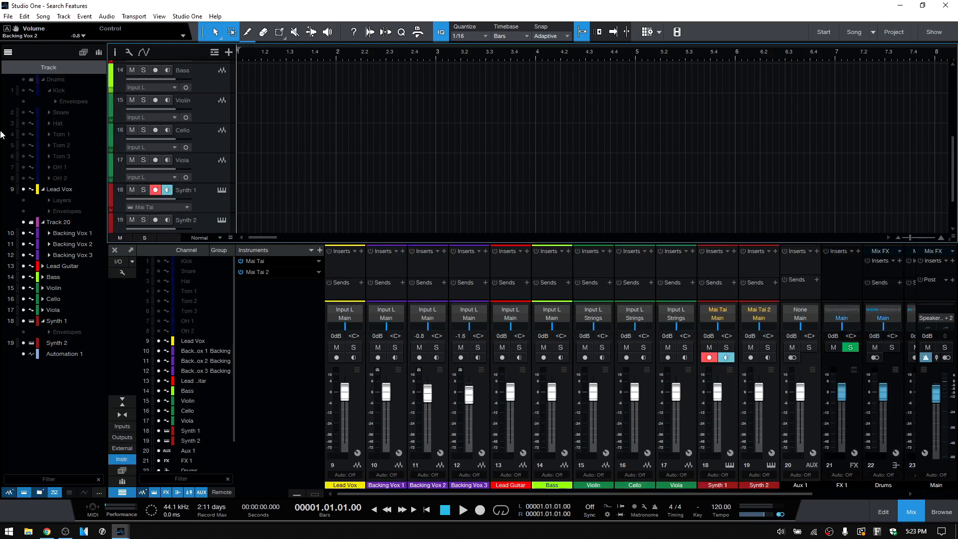
left_click(24, 80)
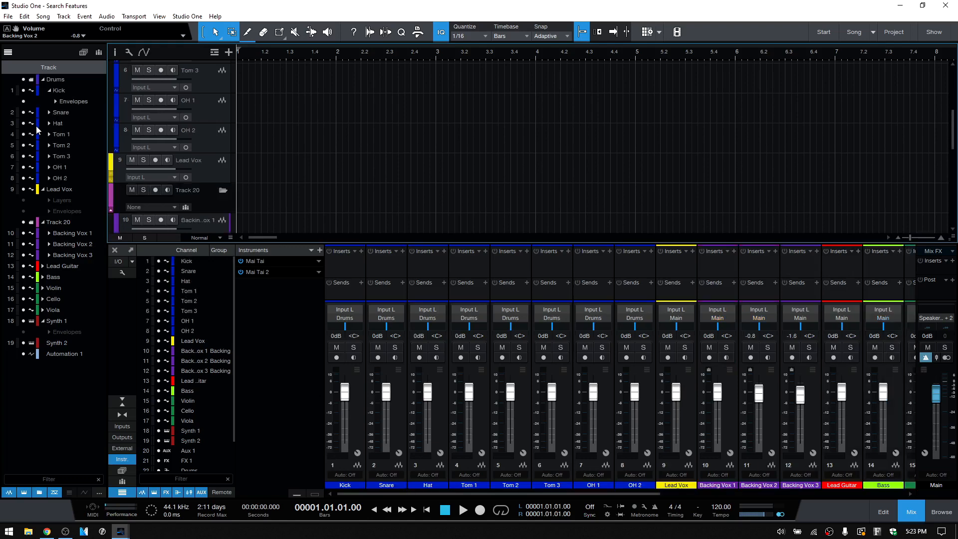
left_click(7, 52)
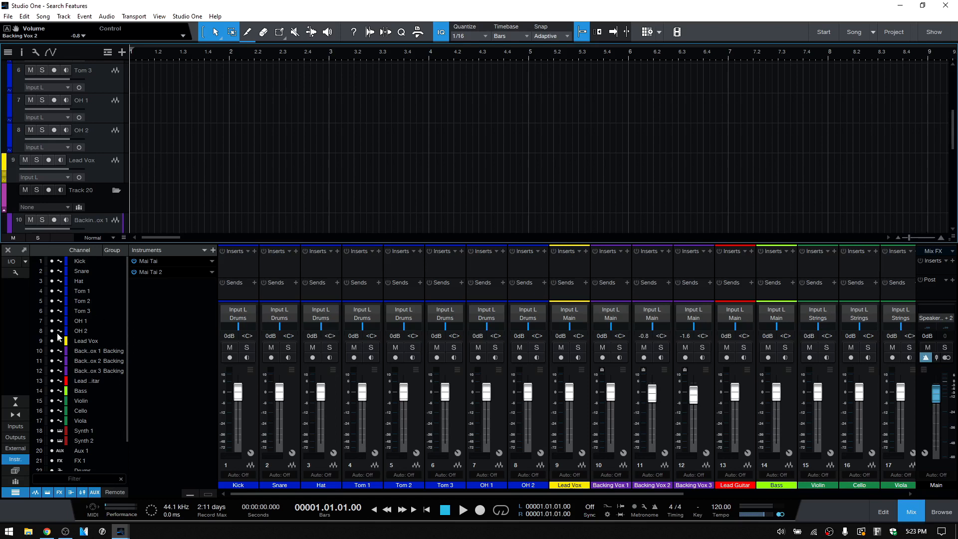
Check the option linking folder expansion and visibility, and collapse and expand the Drums folder track in the arrangement.
left_click(16, 273)
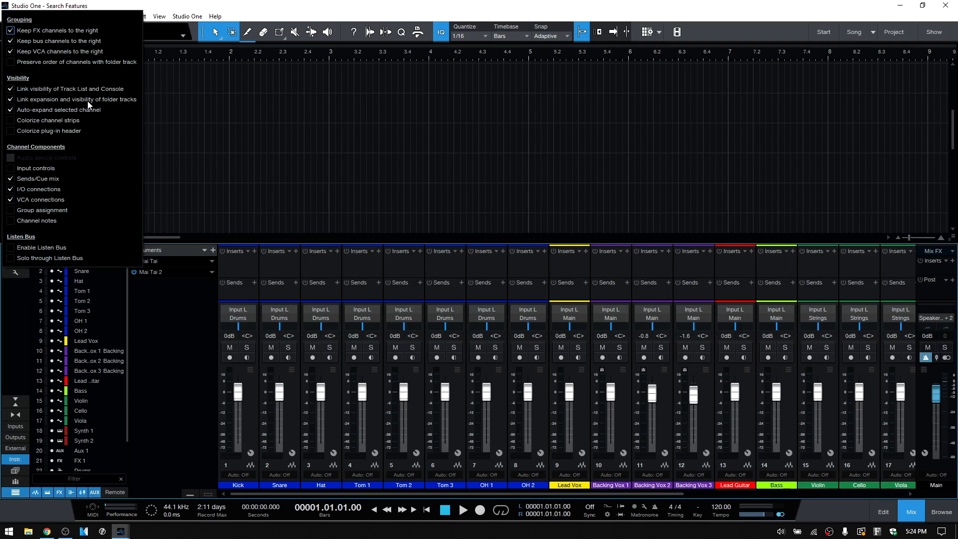
left_click(156, 367)
scroll(76, 109, "down", 3)
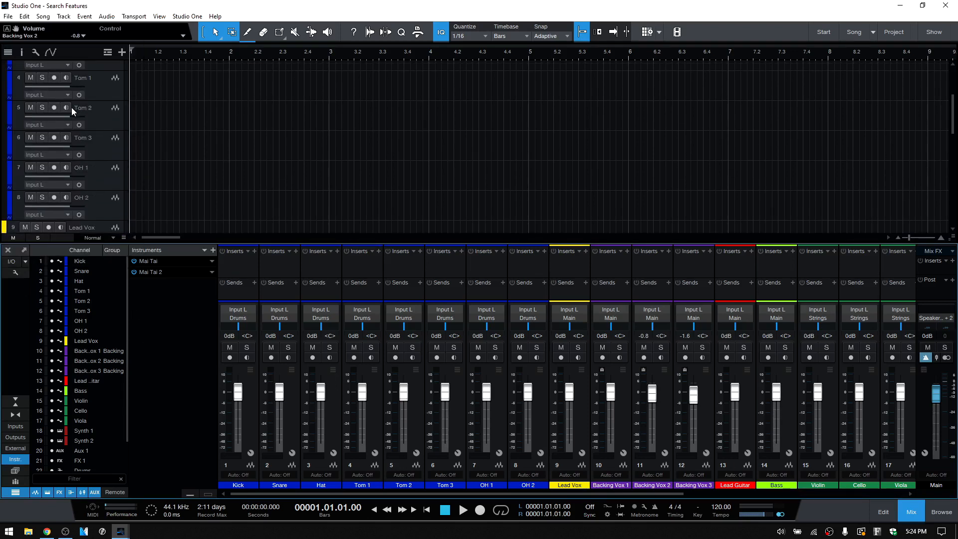
scroll(71, 107, "up", 4)
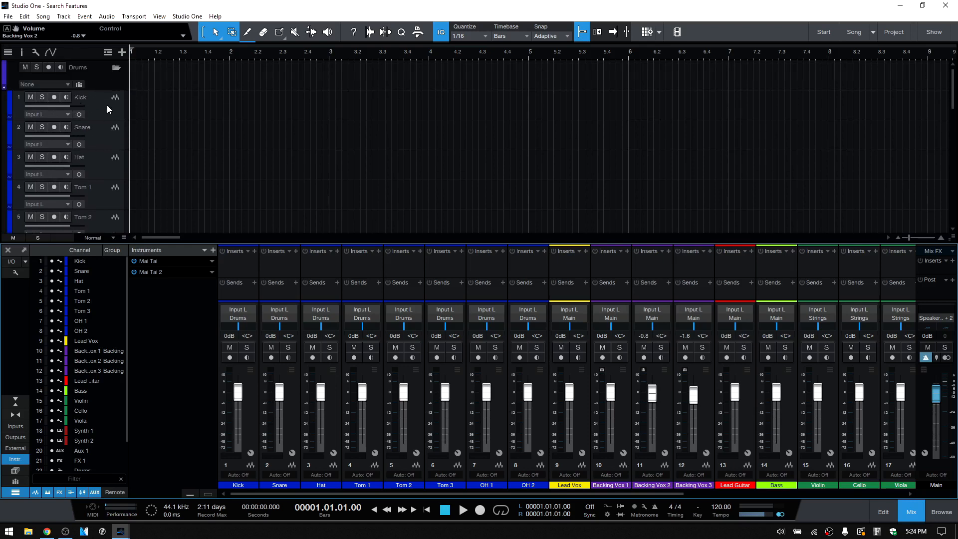
left_click(115, 67)
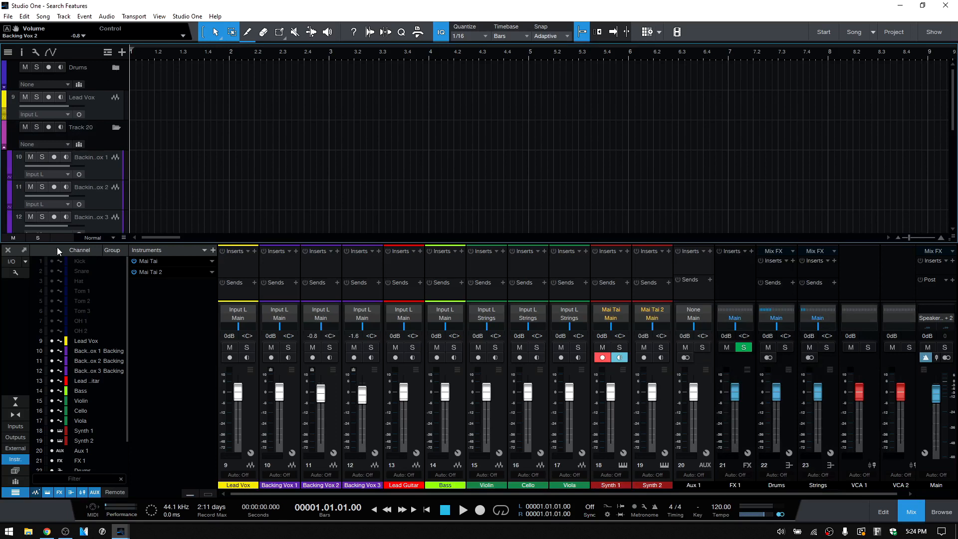
left_click(115, 68)
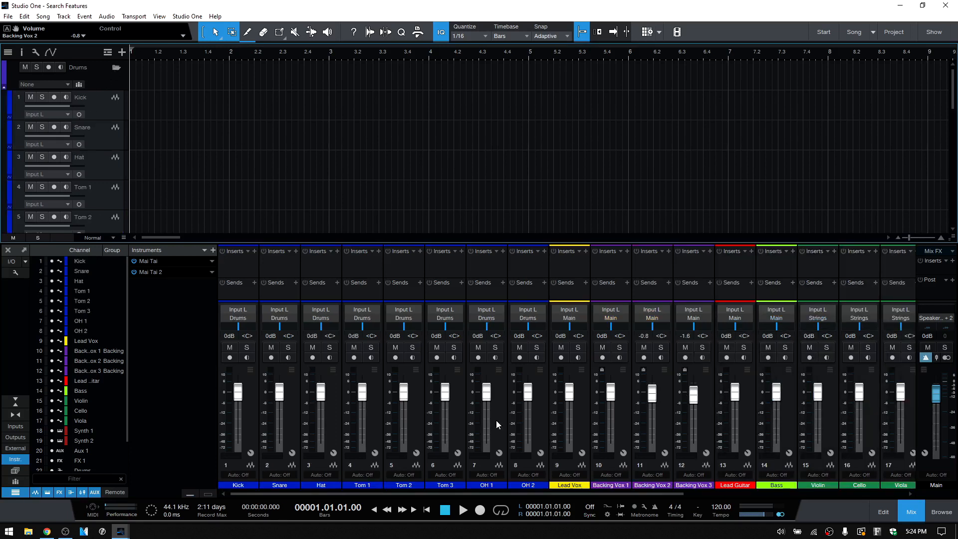
Turn channel strip colorizing on and off in the console options, and show and hide the channels' input controls.
left_click(15, 272)
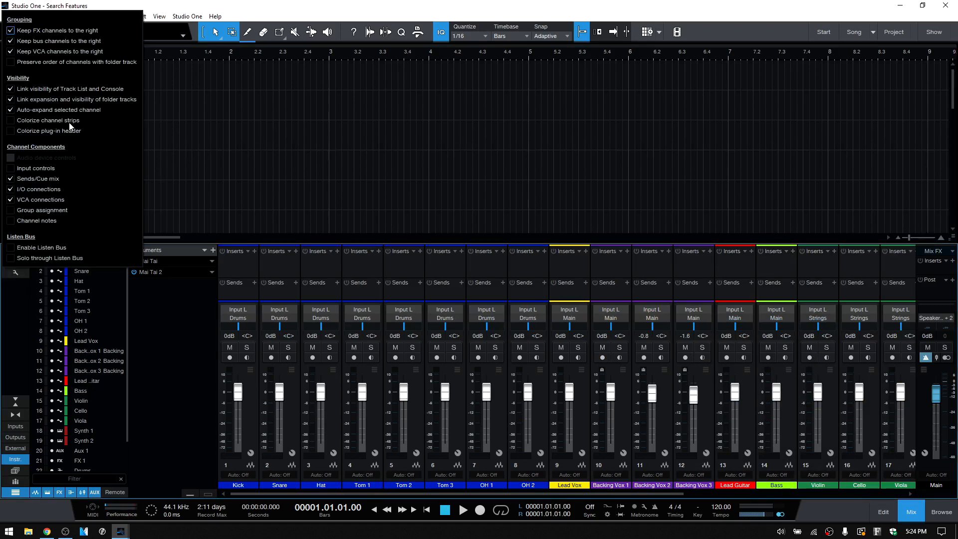
left_click(10, 121)
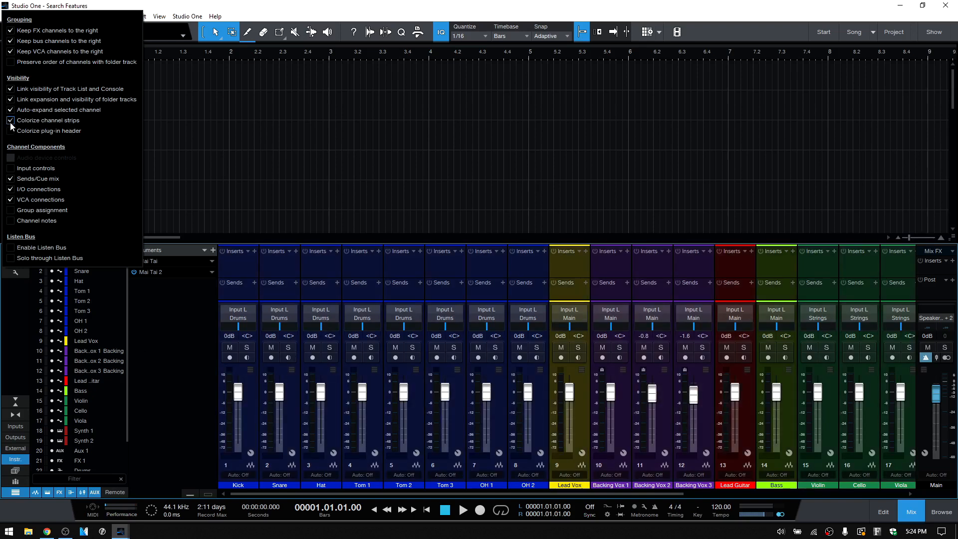
left_click(10, 122)
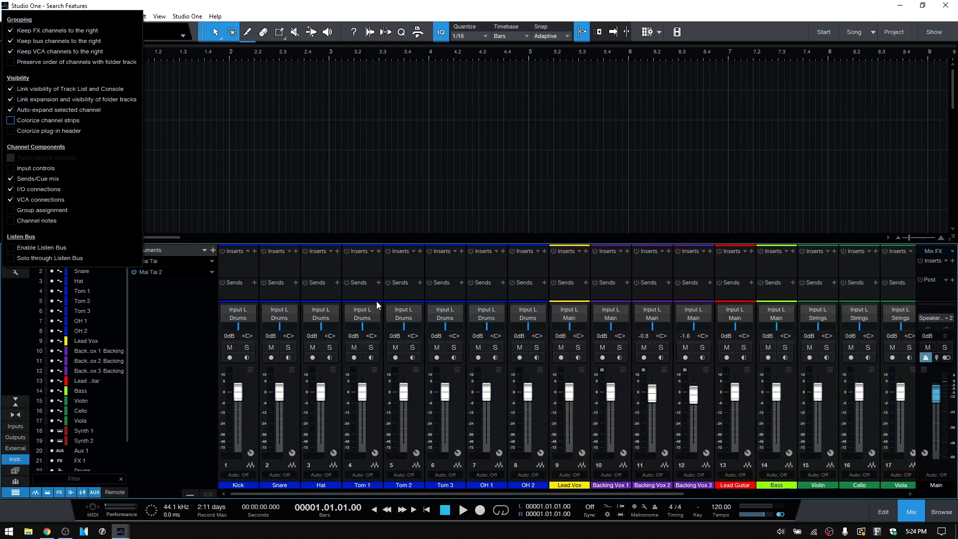
left_click(11, 168)
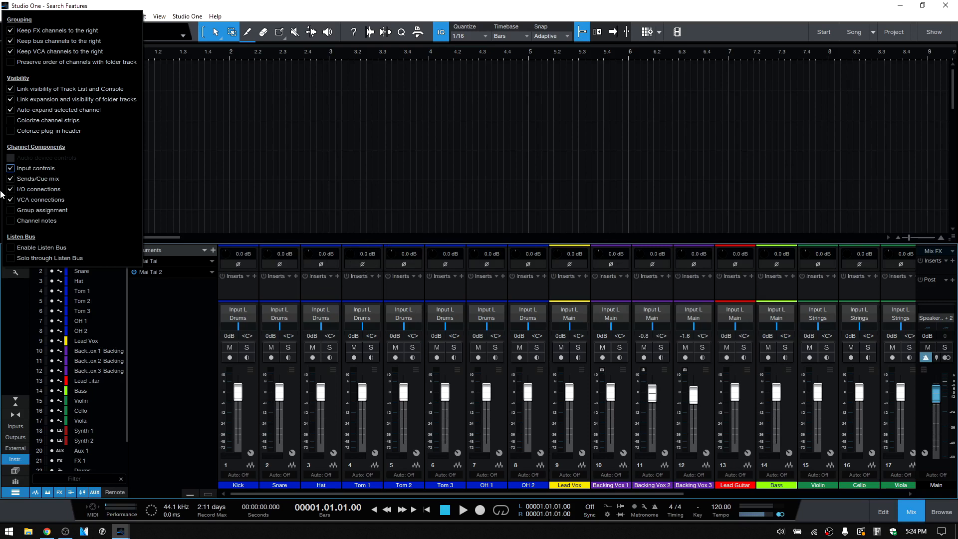
left_click(10, 168)
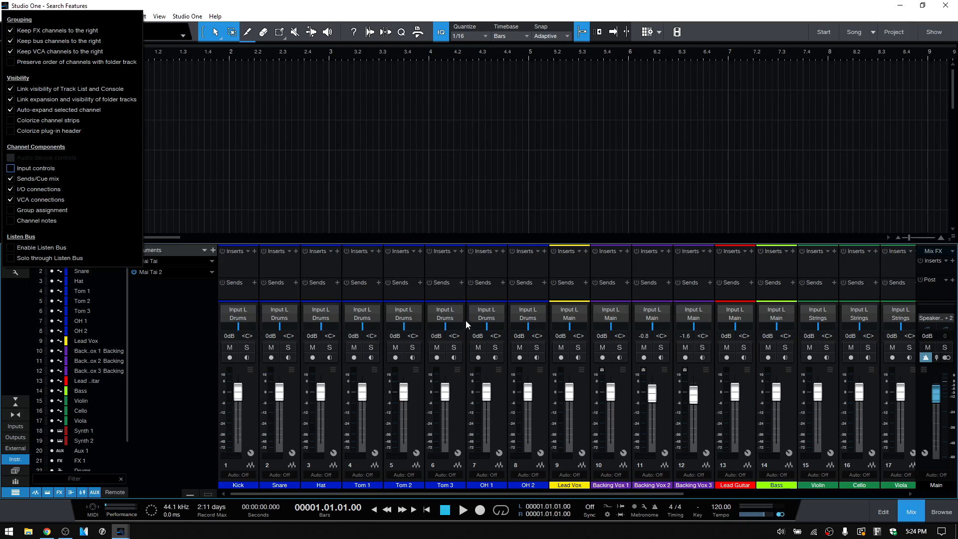
left_click(364, 318)
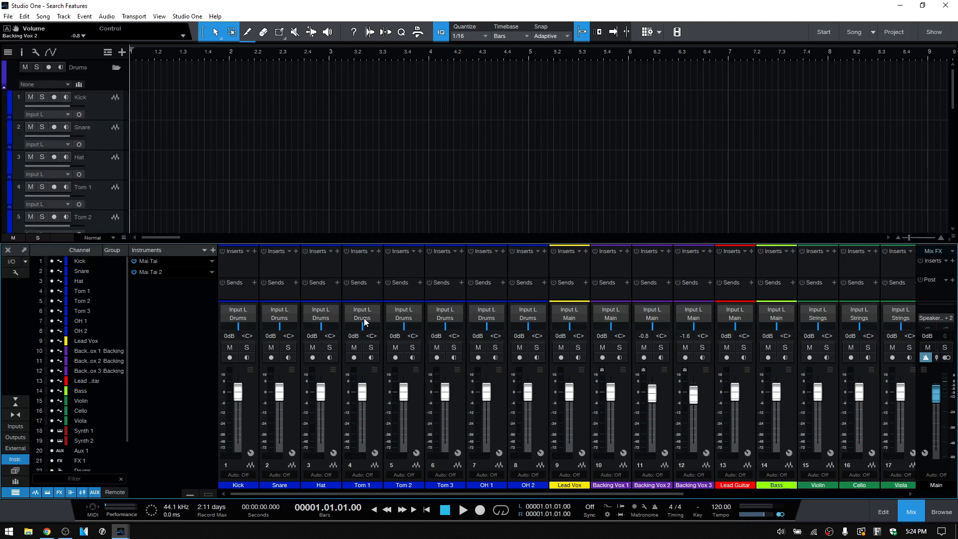
Examine the output and input routing choices of the Tom 1 channel without changing them.
left_click(364, 318)
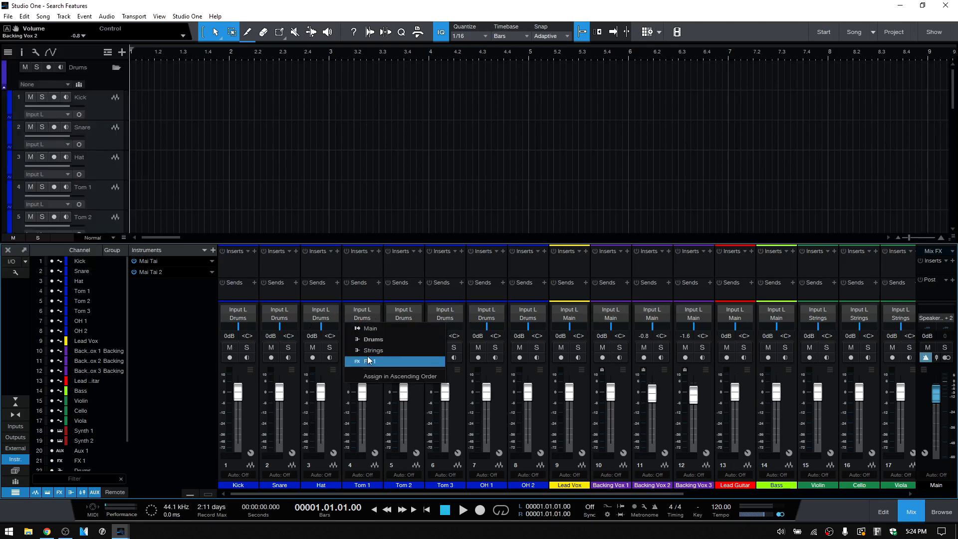
left_click(362, 309)
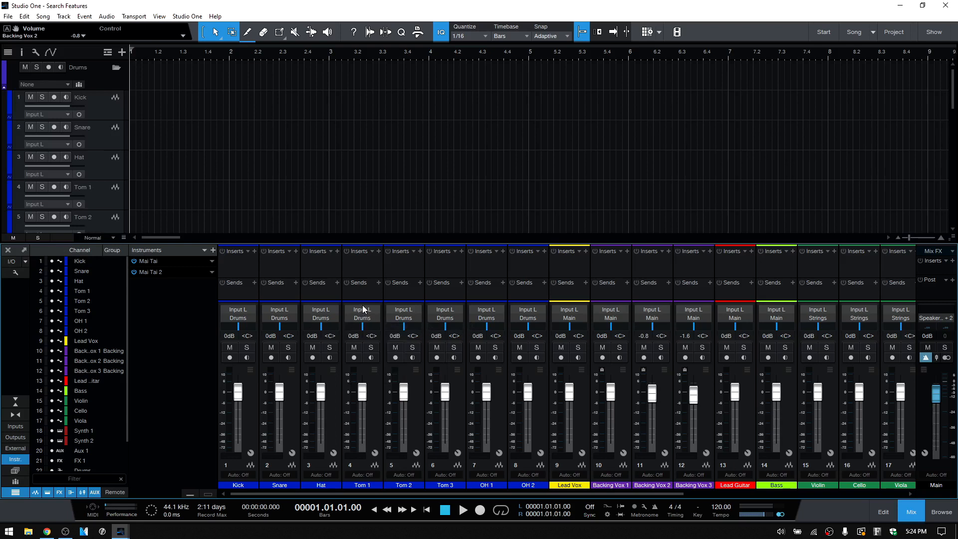
left_click(363, 310)
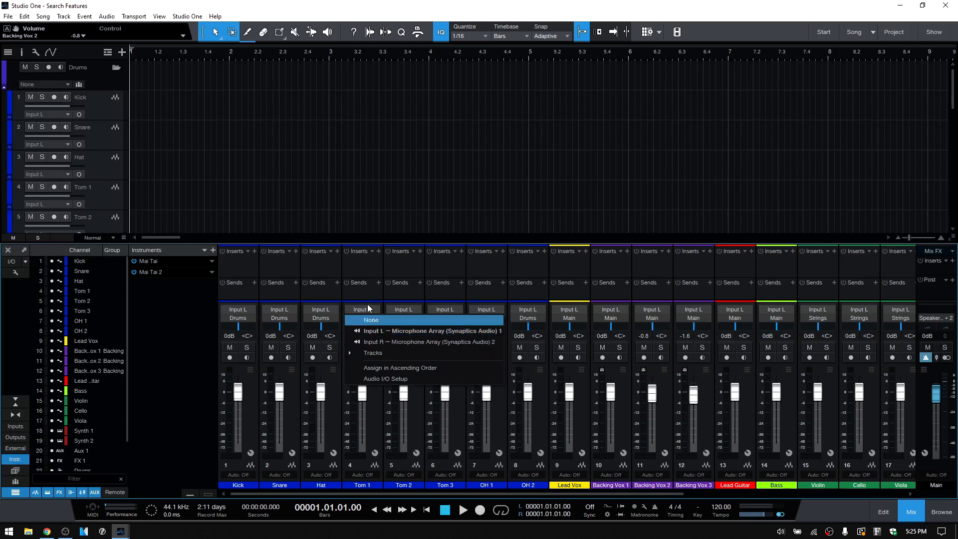
left_click(343, 307)
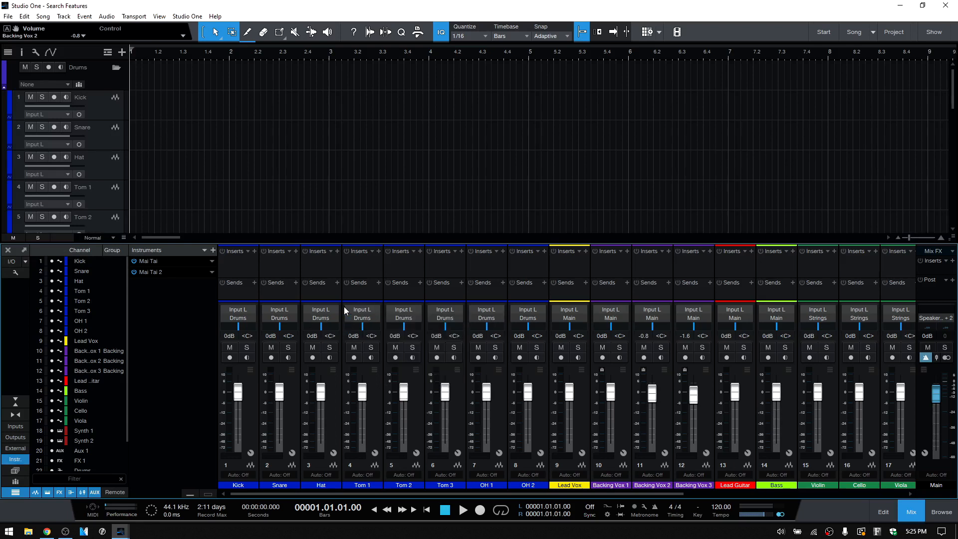
Hide and show the I/O connections on the console channels, and close the console options.
left_click(14, 273)
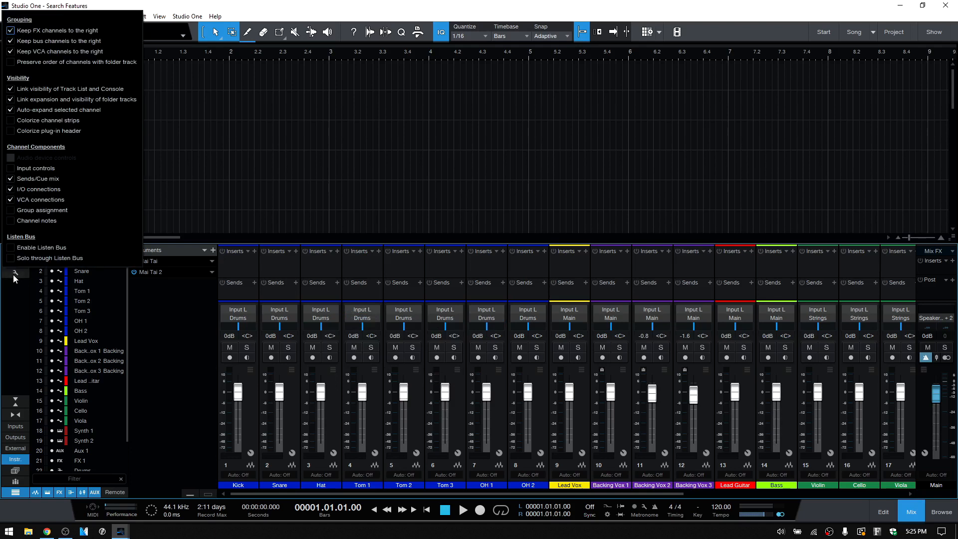
left_click(10, 190)
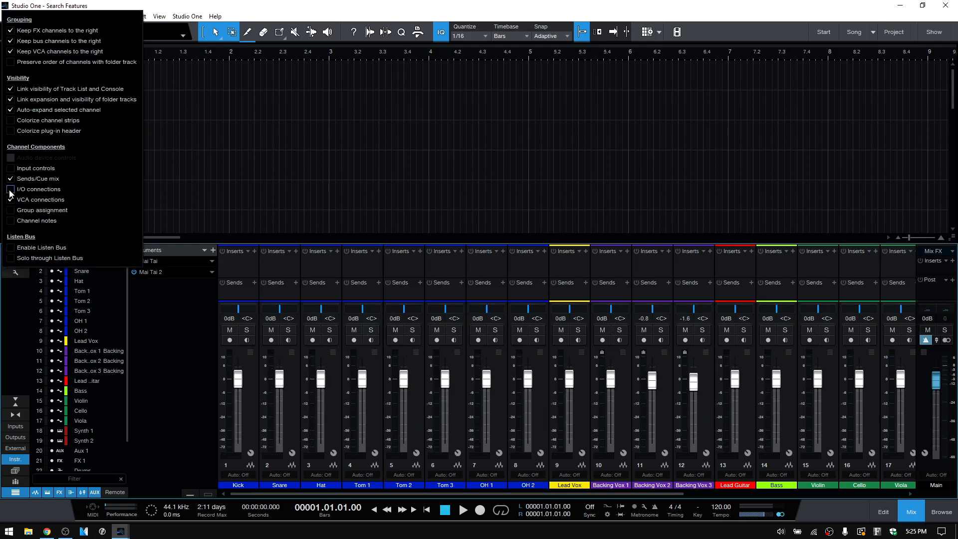
left_click(10, 190)
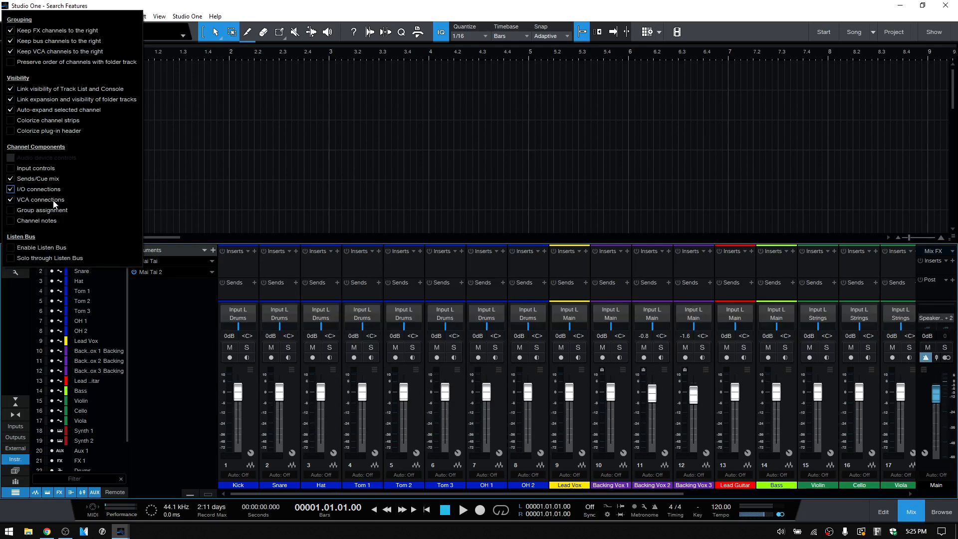
left_click(169, 386)
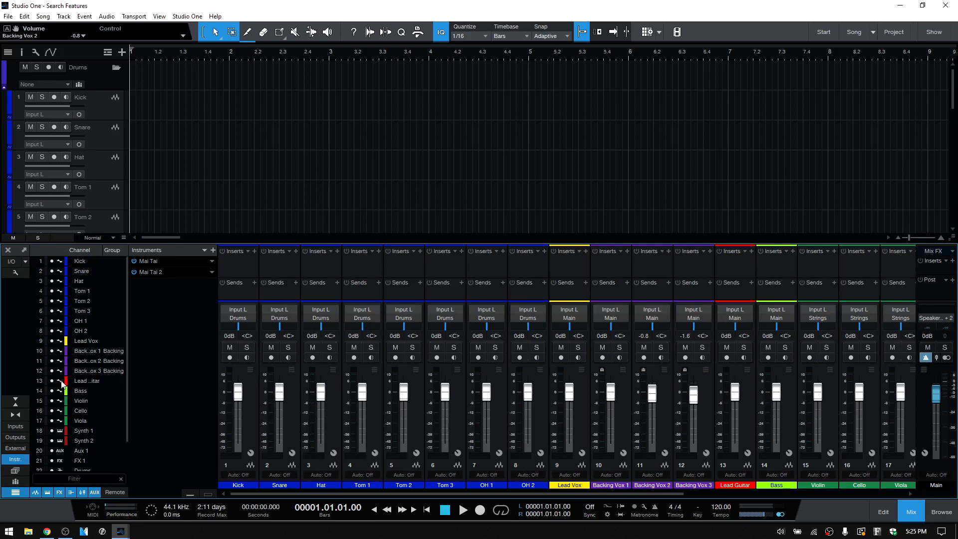
Assign the Kick channel to VCA 1 and the Snare channel to VCA 2, and reset both assignments to None.
scroll(126, 339, "down", 2)
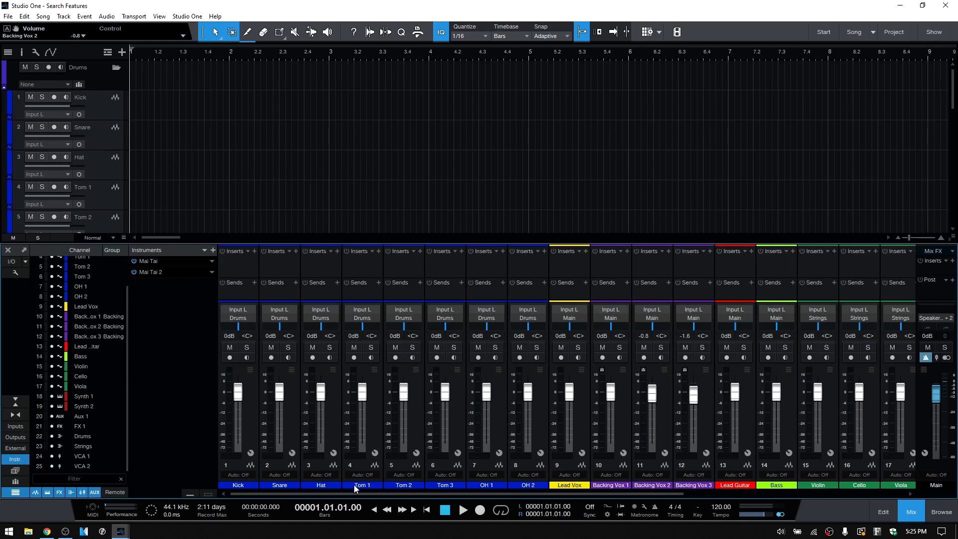
left_click_drag(366, 494, 627, 493)
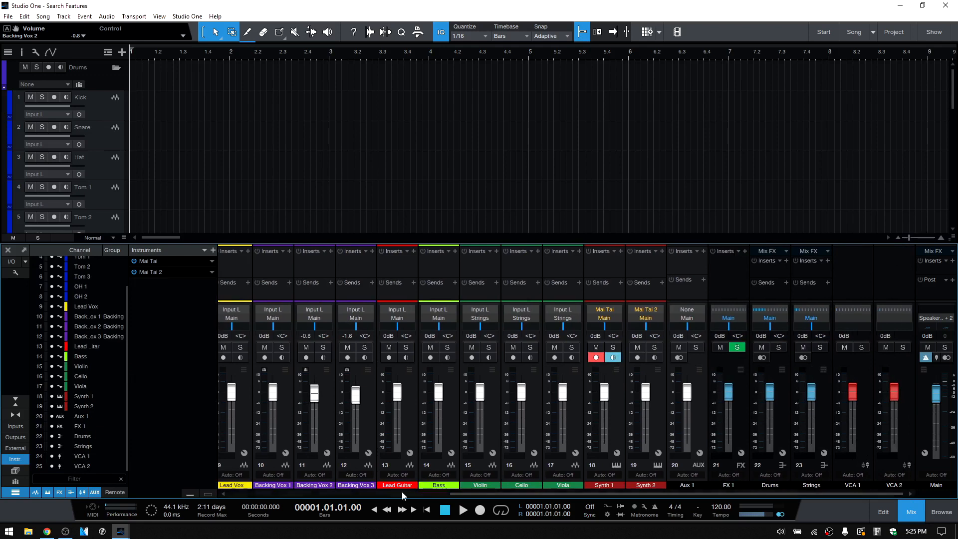
left_click_drag(468, 495, 232, 501)
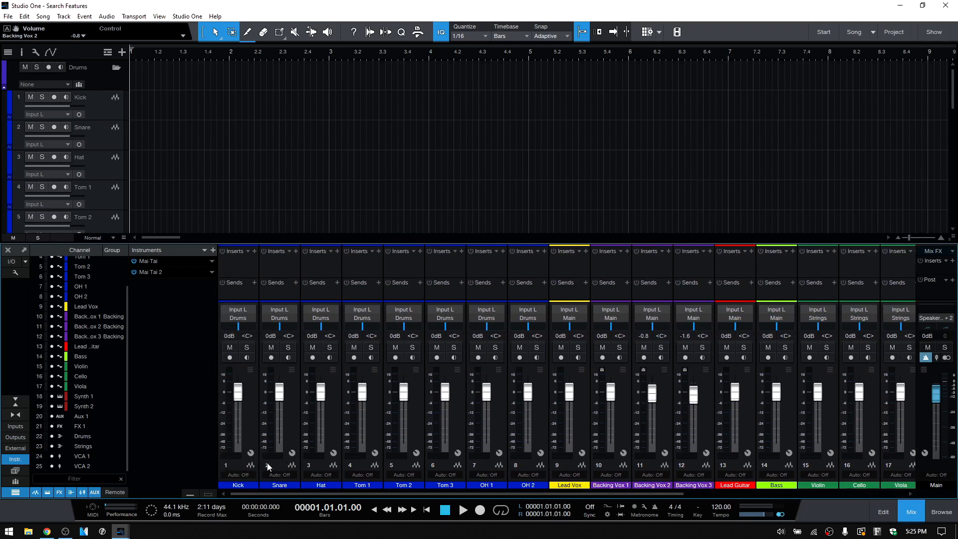
left_click(231, 459)
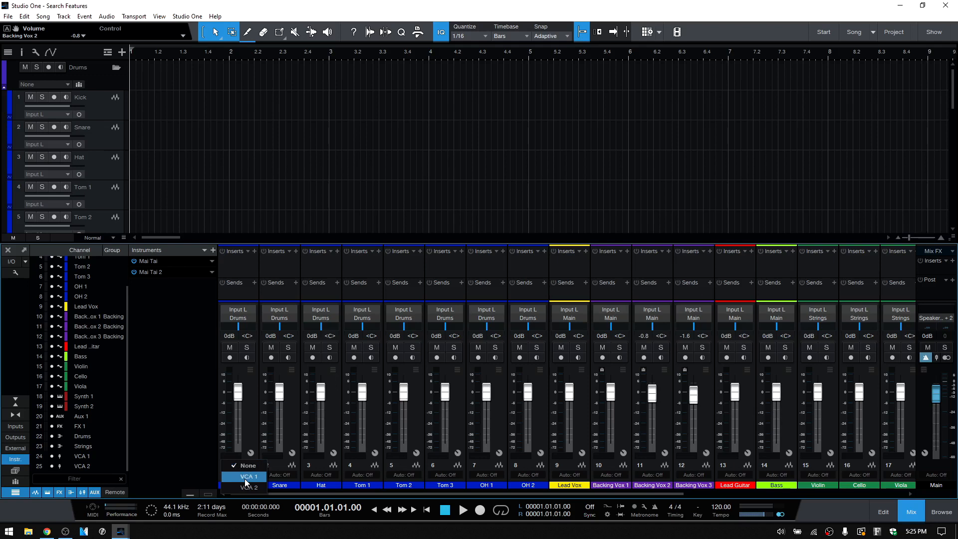
left_click(273, 456)
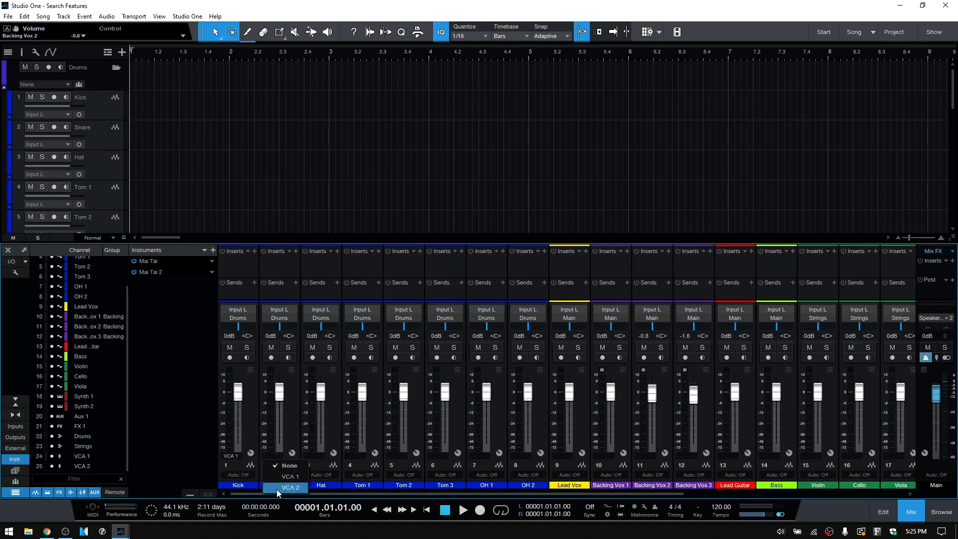
left_click(276, 487)
left_click(274, 456)
left_click(225, 456)
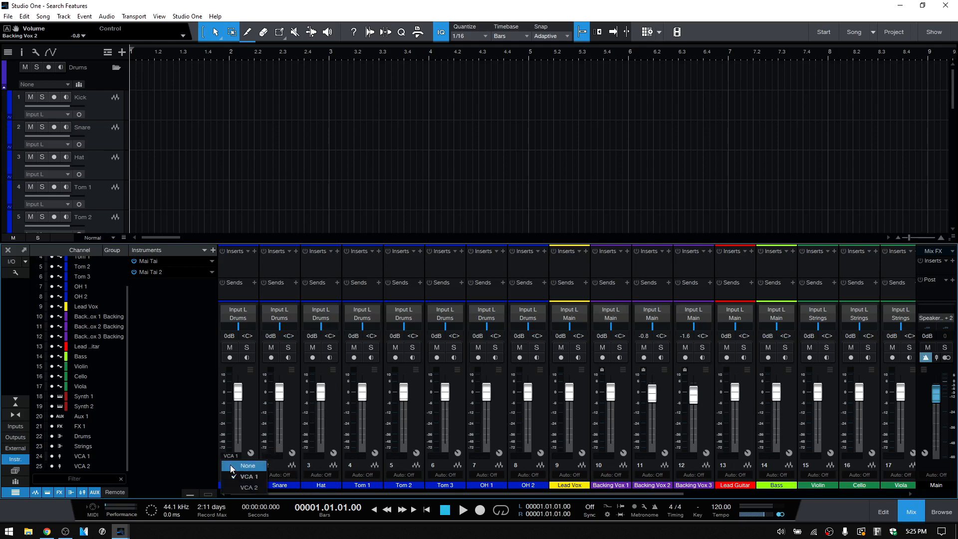
left_click(232, 466)
Hide and show the VCA connections component on the console channels.
left_click(15, 272)
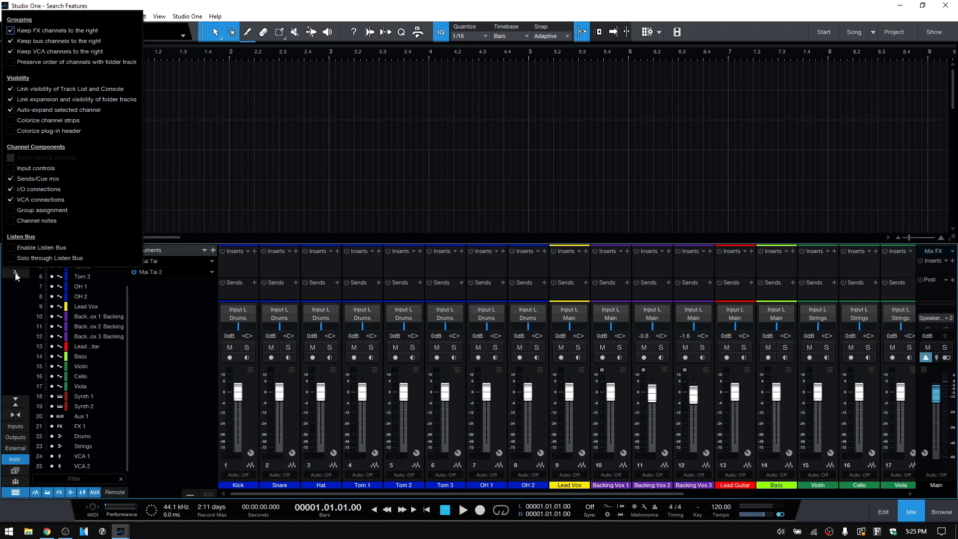
left_click(10, 200)
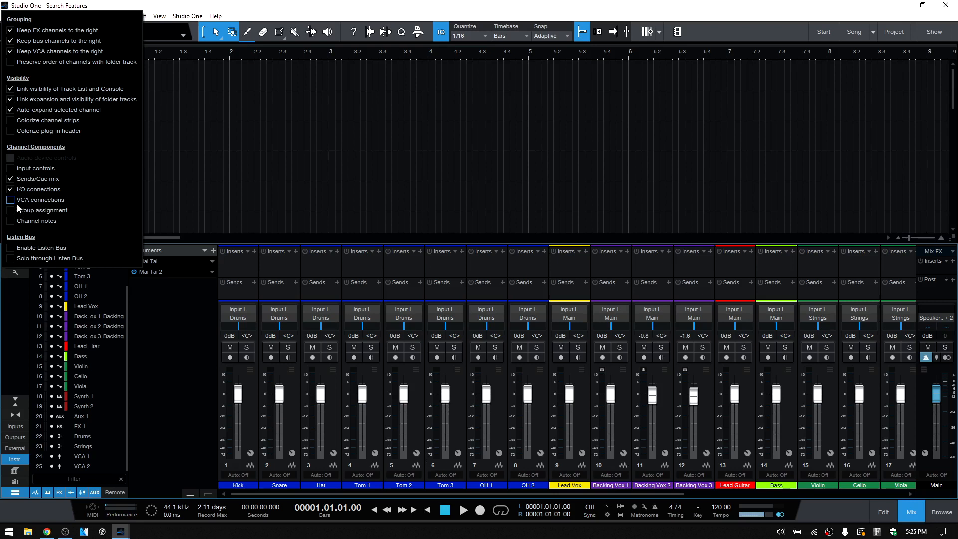
left_click(10, 200)
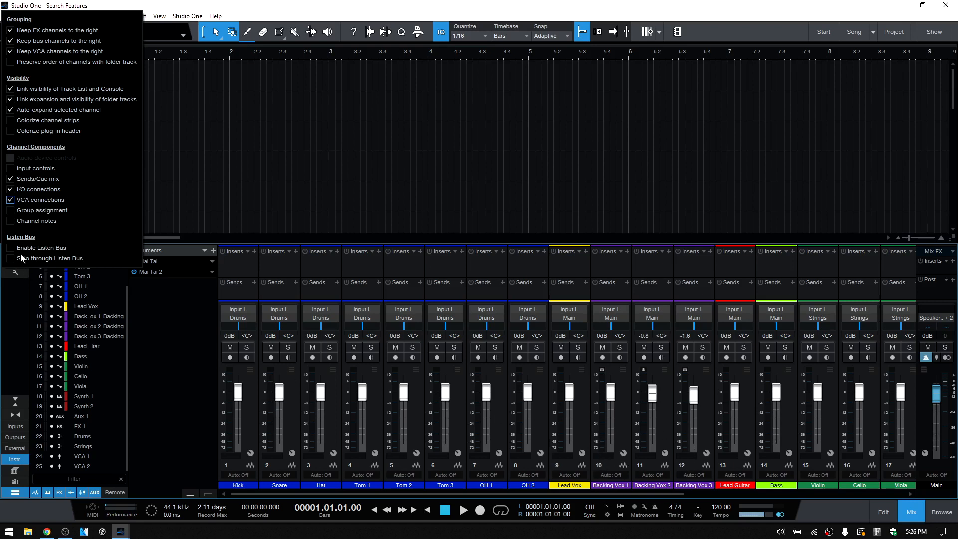
Show and hide the group assignment and channel notes components on the console channels, and close the console options.
left_click(11, 210)
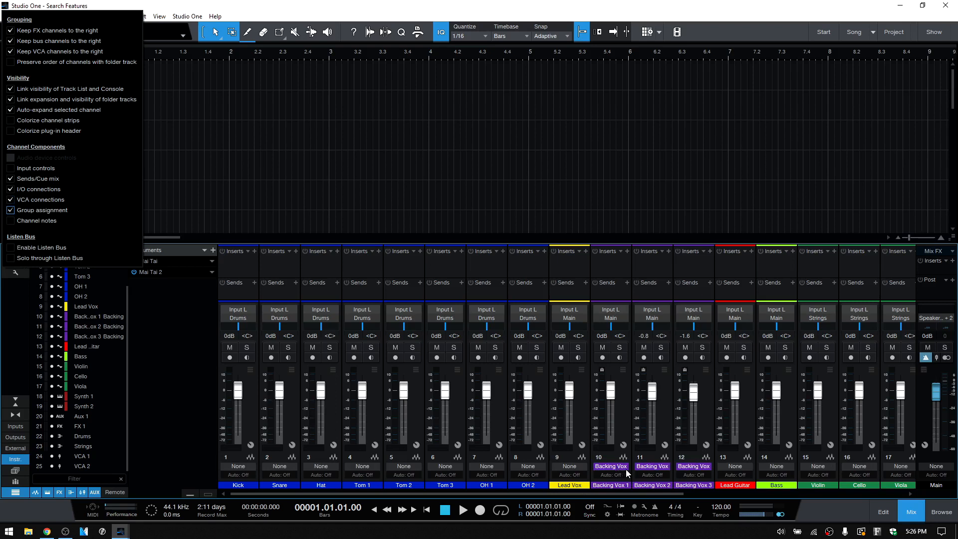
left_click(11, 210)
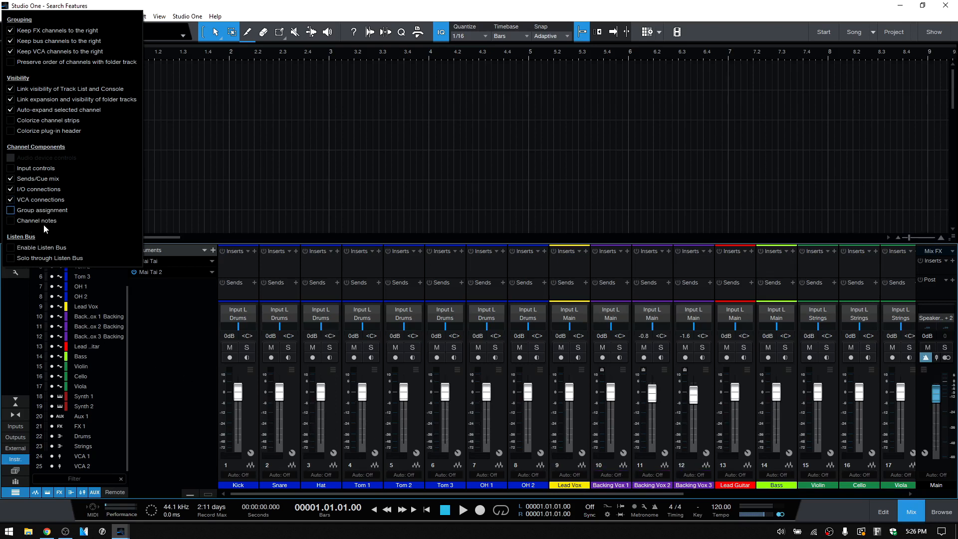
left_click(10, 221)
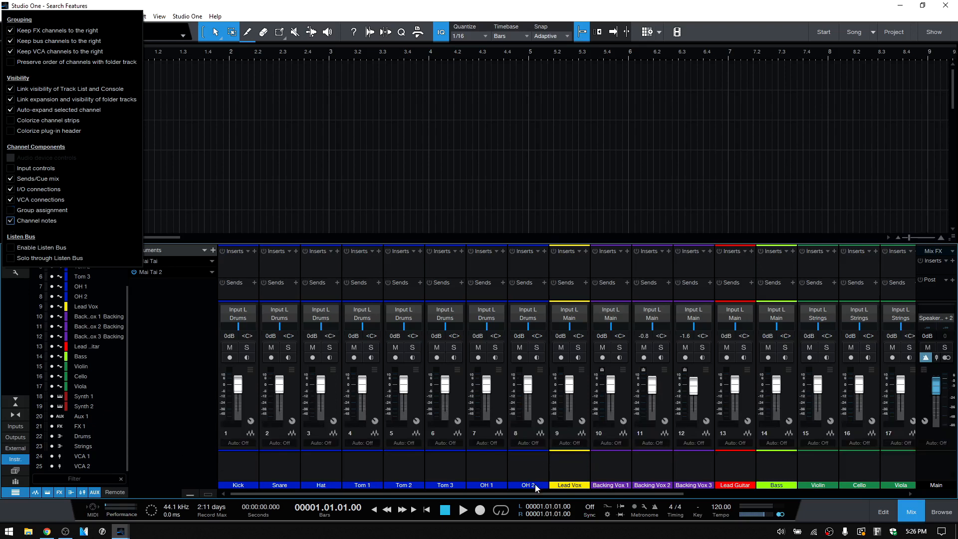
left_click(11, 220)
left_click(156, 331)
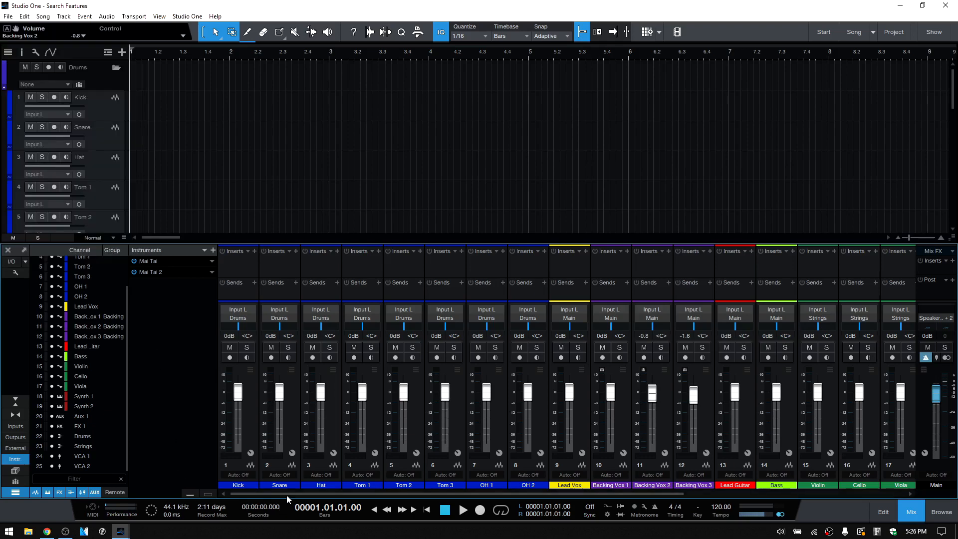
left_click_drag(287, 493, 266, 489)
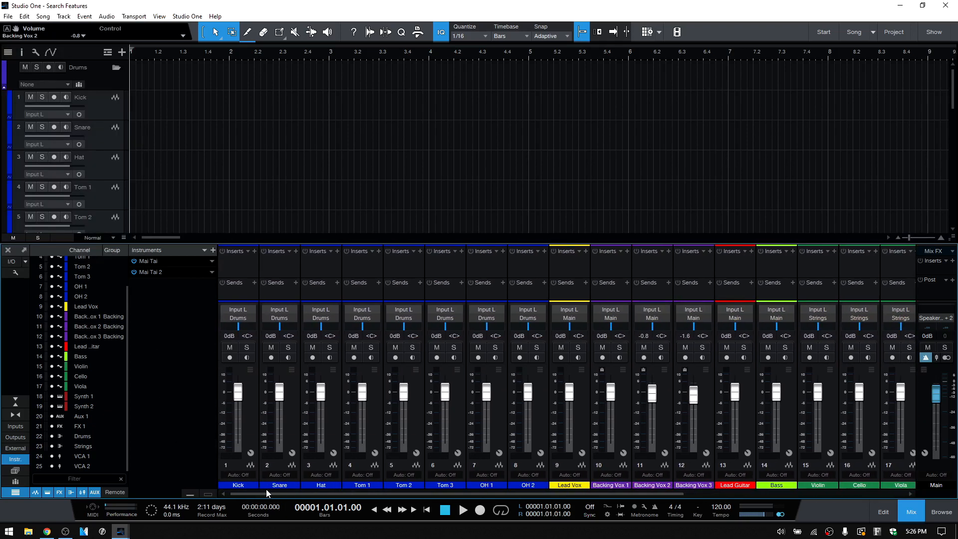